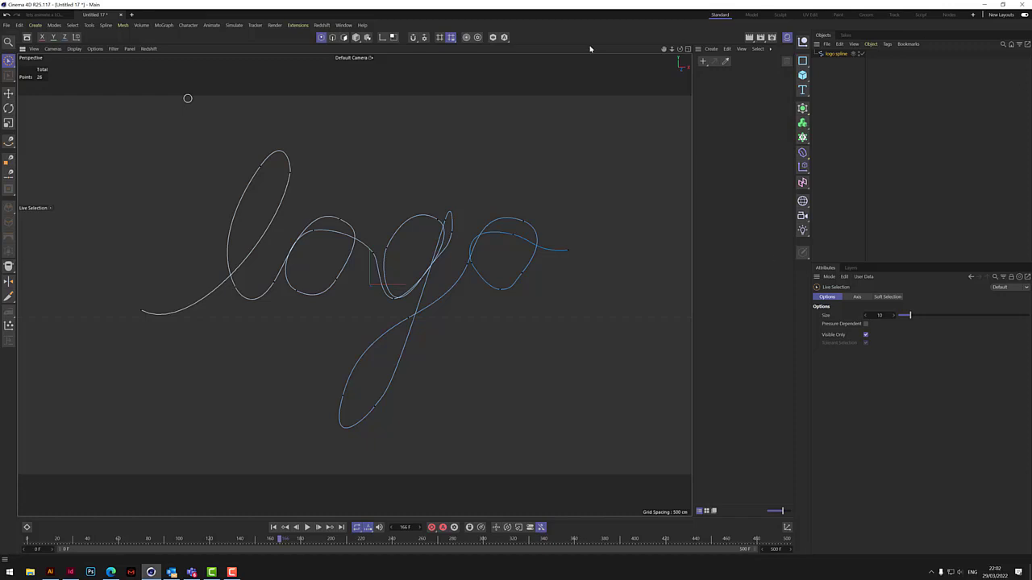
Shift the spline point near the top of the letter l in depth along the Z axis, backing it off the neighbouring strokes
{"action": "left_click_drag", "start_coordinate": [679, 49], "coordinate": [277, 293]}
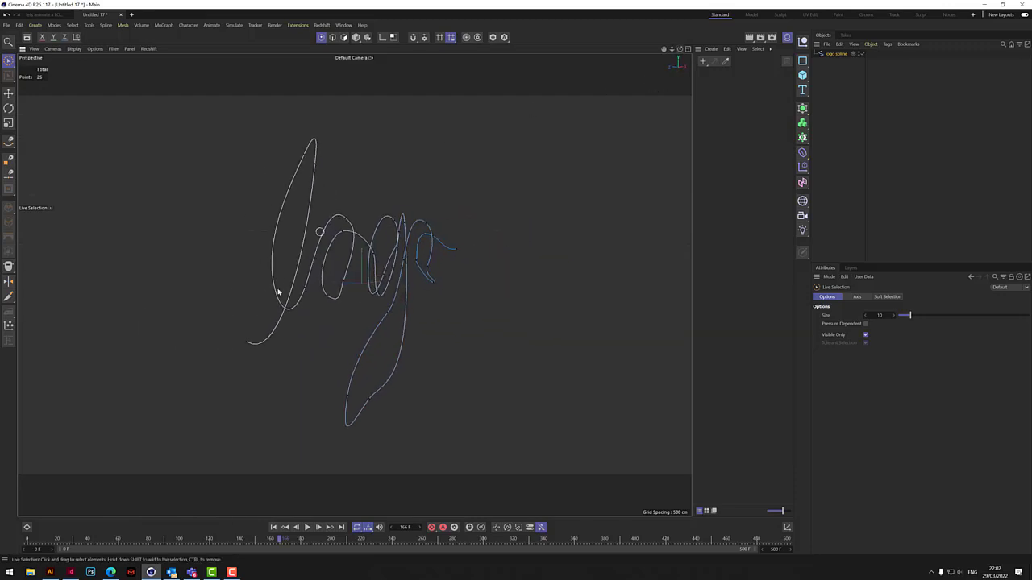
{"action": "left_click_drag", "start_coordinate": [680, 50], "coordinate": [779, 50]}
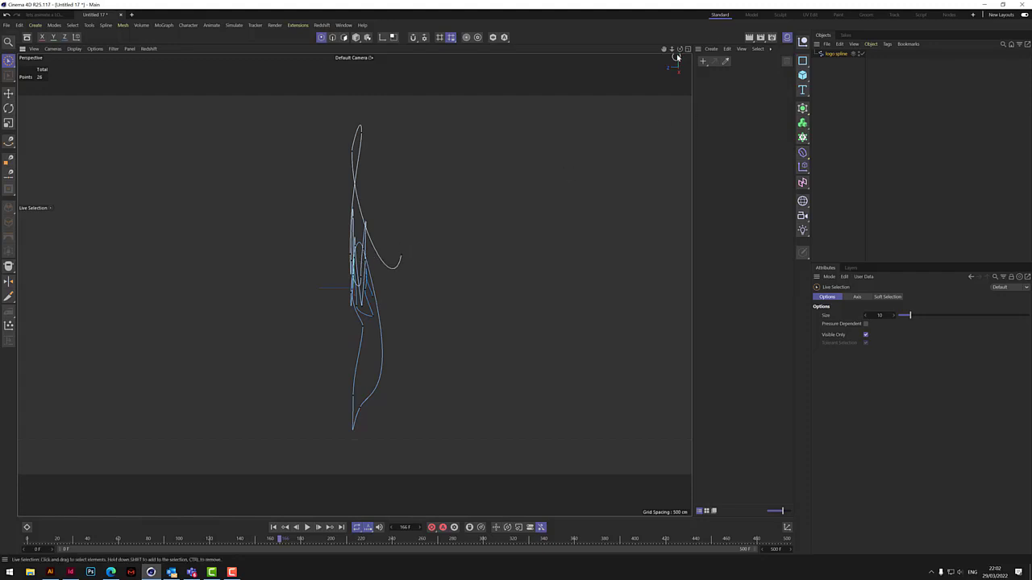
{"action": "mouse_move", "coordinate": [678, 50]}
{"action": "left_mouse_down"}
{"action": "mouse_move", "coordinate": [548, 154]}
{"action": "mouse_move", "coordinate": [353, 284]}
{"action": "mouse_move", "coordinate": [339, 278]}
{"action": "mouse_move", "coordinate": [680, 53]}
{"action": "mouse_move", "coordinate": [353, 283]}
{"action": "mouse_move", "coordinate": [681, 50]}
{"action": "left_mouse_up"}
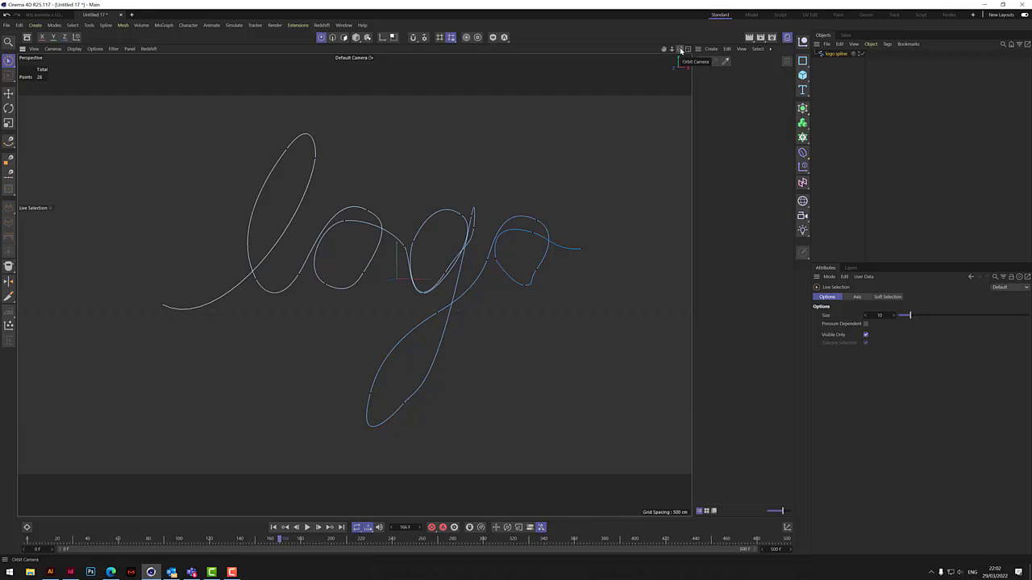
{"action": "left_click_drag", "start_coordinate": [681, 49], "coordinate": [353, 284]}
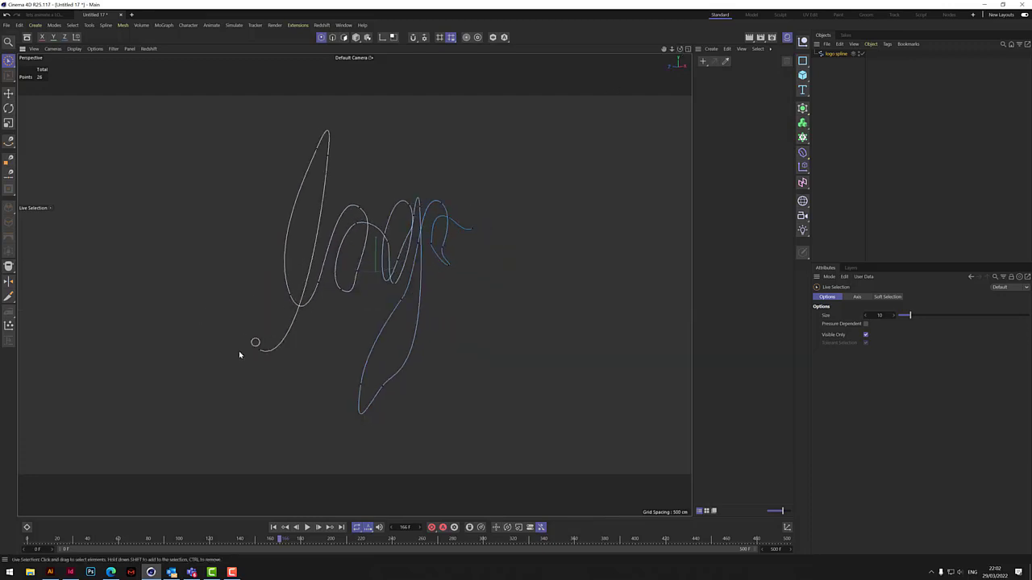
{"action": "left_click_drag", "start_coordinate": [681, 49], "coordinate": [353, 283]}
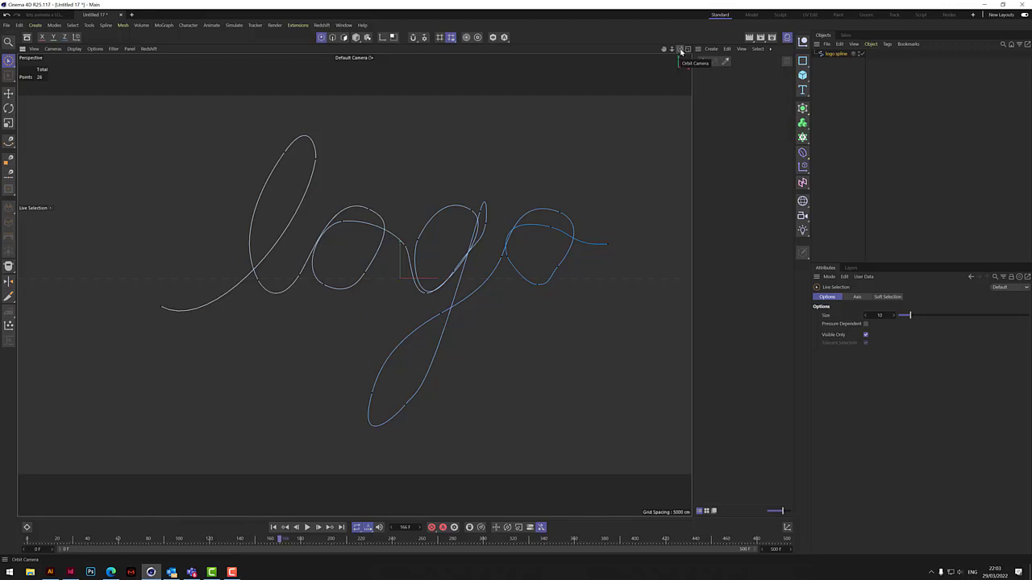
{"action": "left_click_drag", "start_coordinate": [679, 50], "coordinate": [657, 79]}
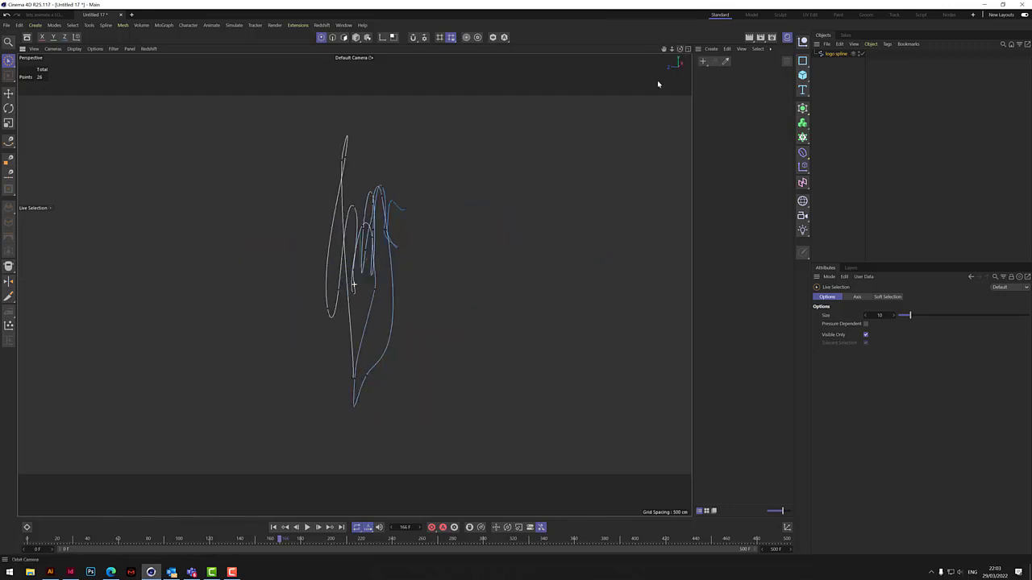
{"action": "left_click", "coordinate": [342, 158]}
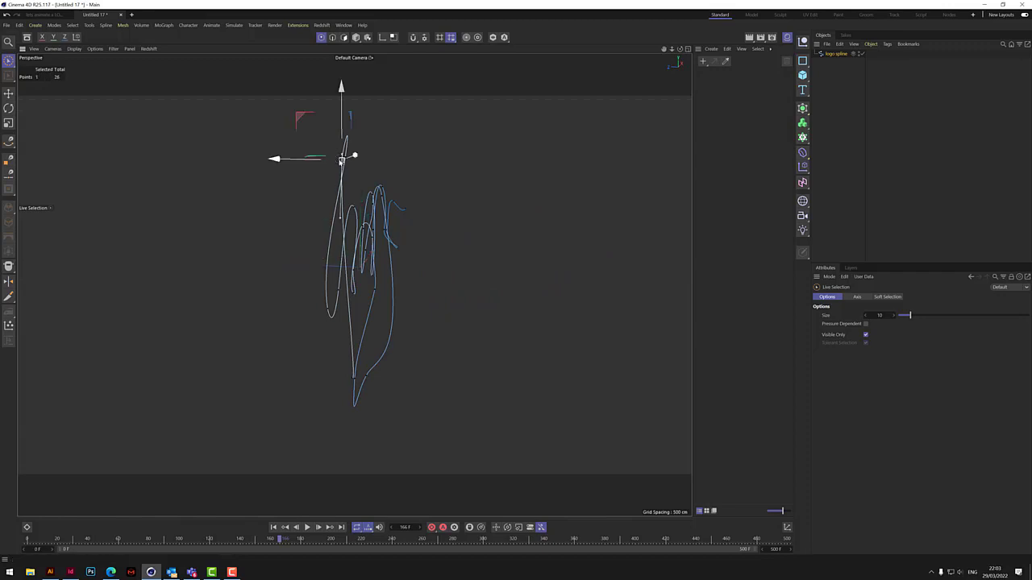
{"action": "left_click_drag", "start_coordinate": [272, 160], "coordinate": [287, 160]}
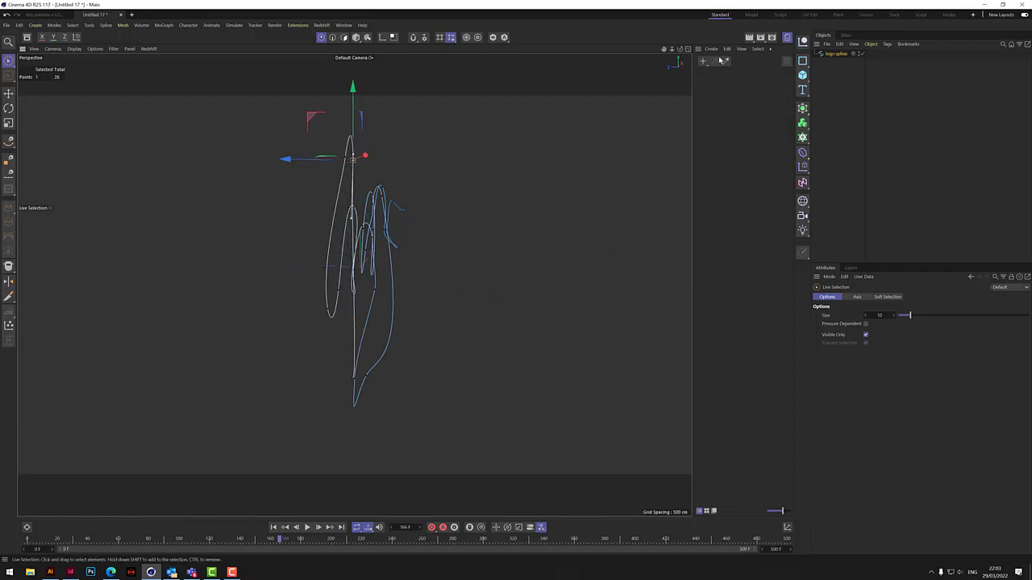
Move the lower-right point of the final o slightly outward along X, shorten its tangents by scaling, and clear the point selection
{"action": "left_click_drag", "start_coordinate": [679, 48], "coordinate": [846, 51]}
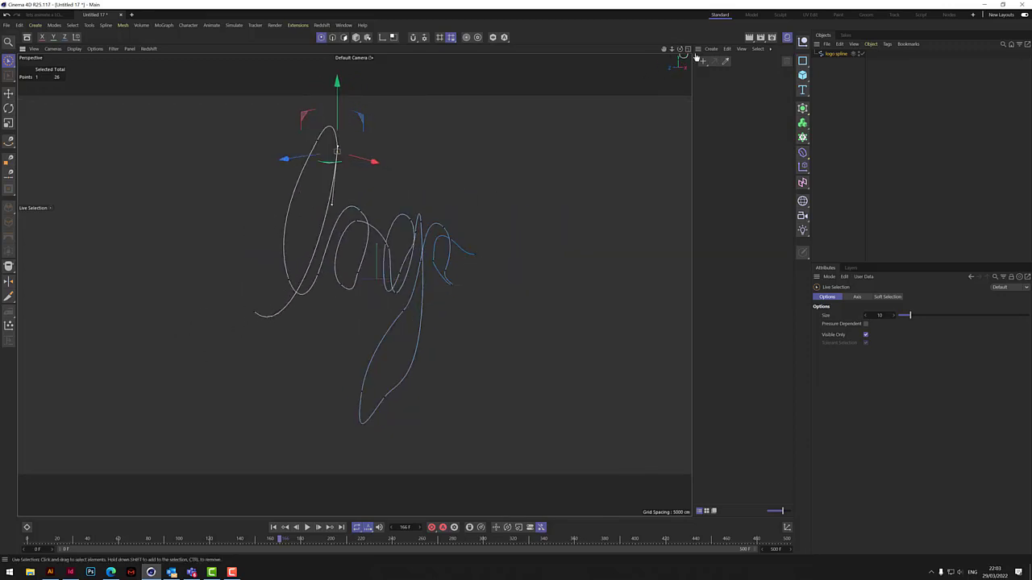
{"action": "left_click_drag", "start_coordinate": [680, 50], "coordinate": [588, 39]}
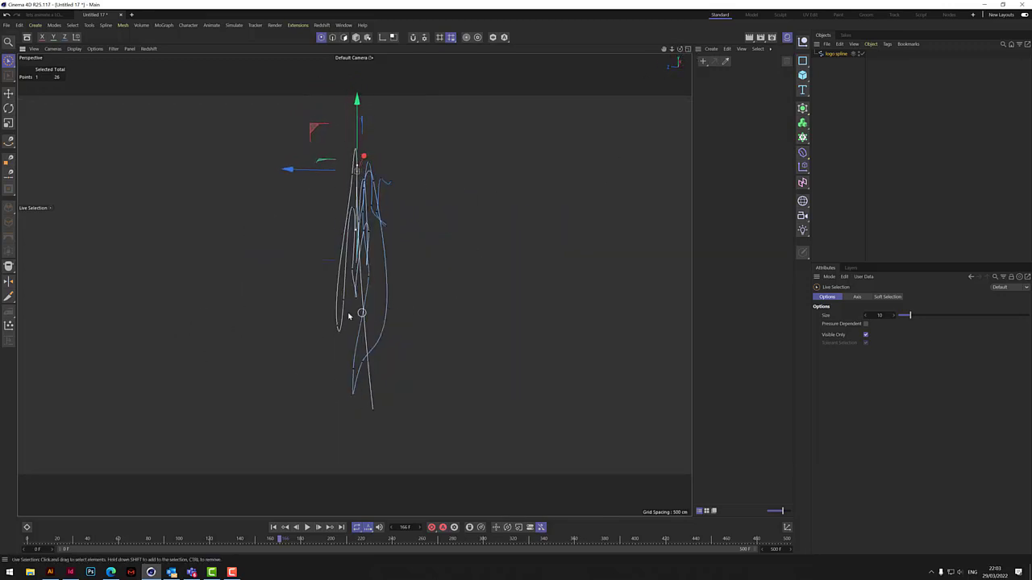
{"action": "left_click_drag", "start_coordinate": [681, 50], "coordinate": [708, 49]}
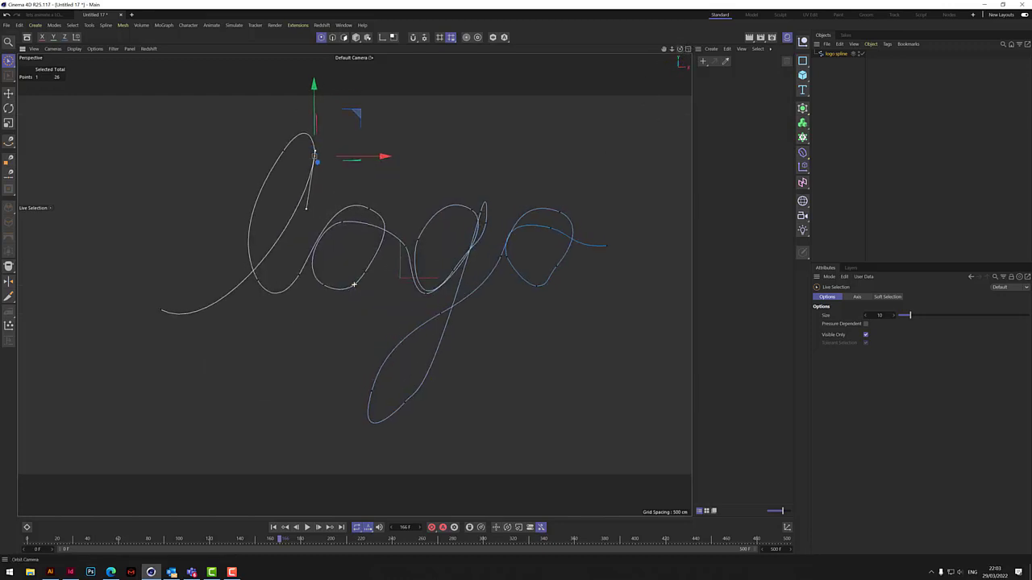
{"action": "left_click", "coordinate": [556, 266]}
{"action": "left_click_drag", "start_coordinate": [621, 267], "coordinate": [631, 267]}
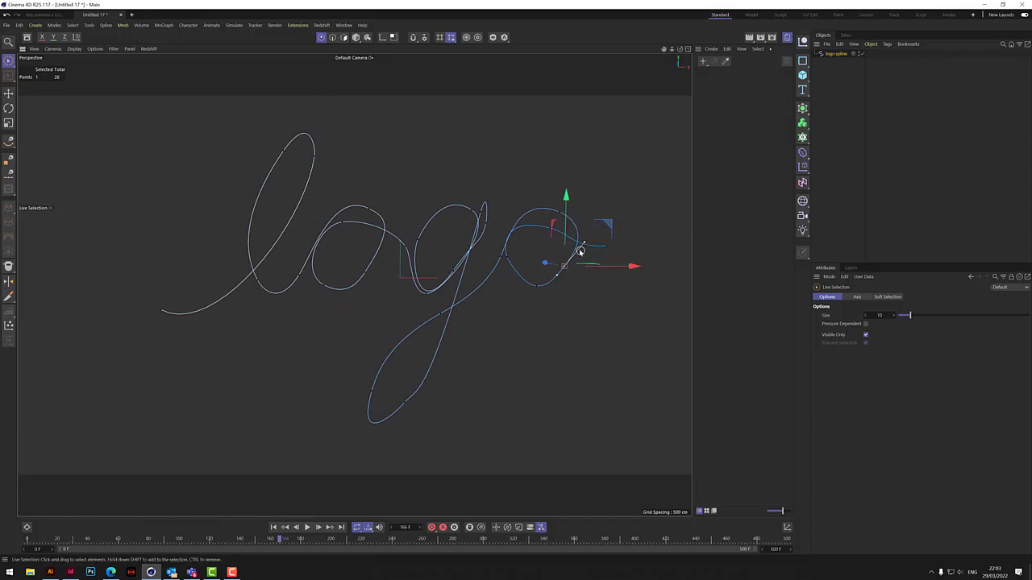
{"action": "key", "text": "t"}
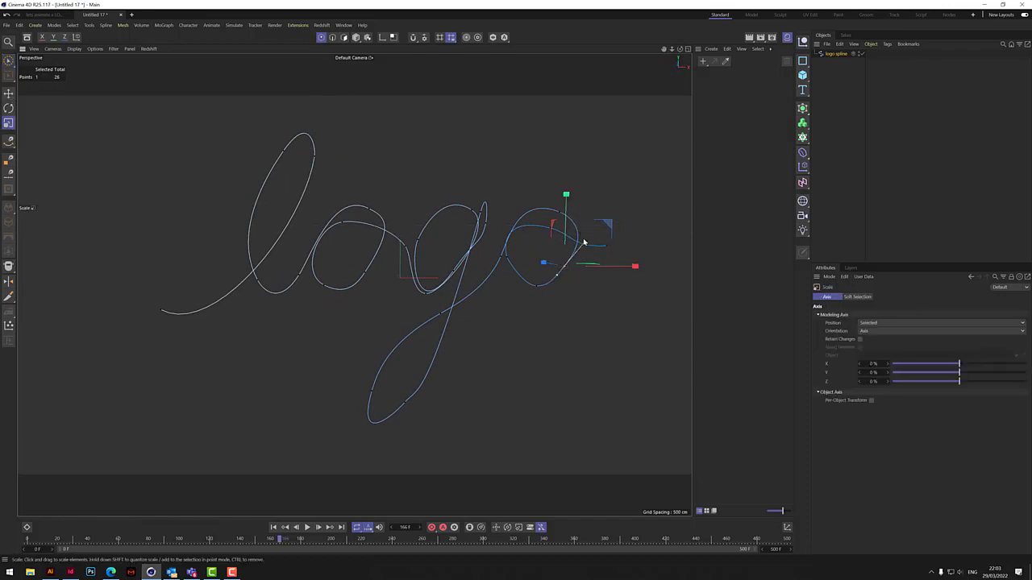
{"action": "left_click_drag", "start_coordinate": [585, 244], "coordinate": [580, 242]}
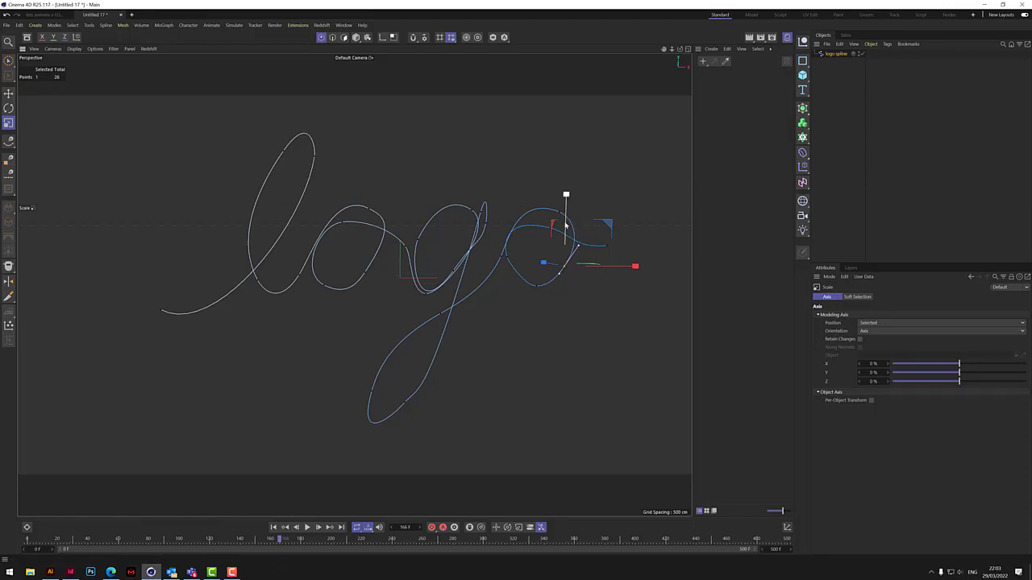
{"action": "key", "text": "9"}
{"action": "left_click", "coordinate": [630, 342]}
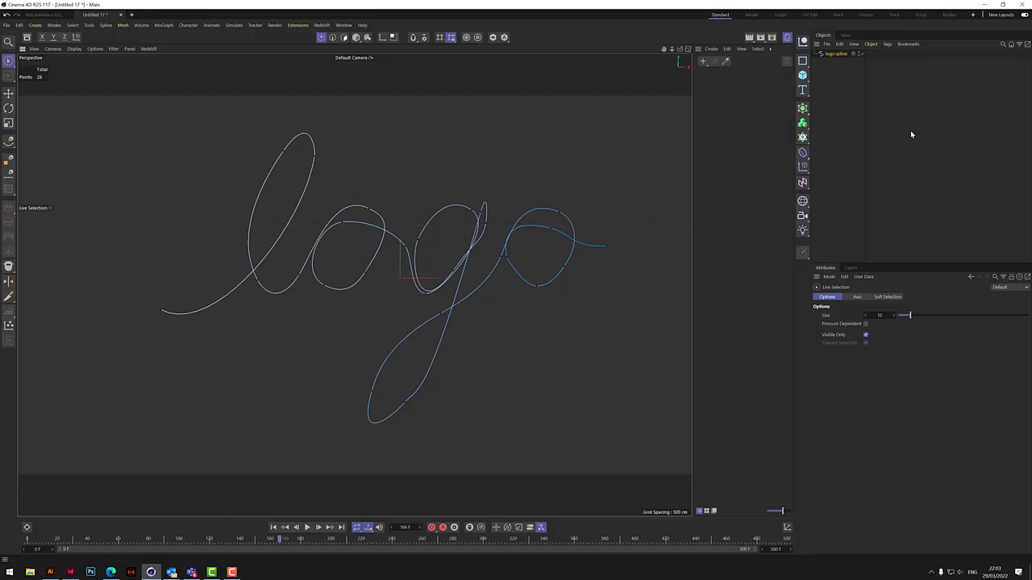
Add a Capsule primitive and set its orientation to +X
{"action": "left_click", "coordinate": [802, 75]}
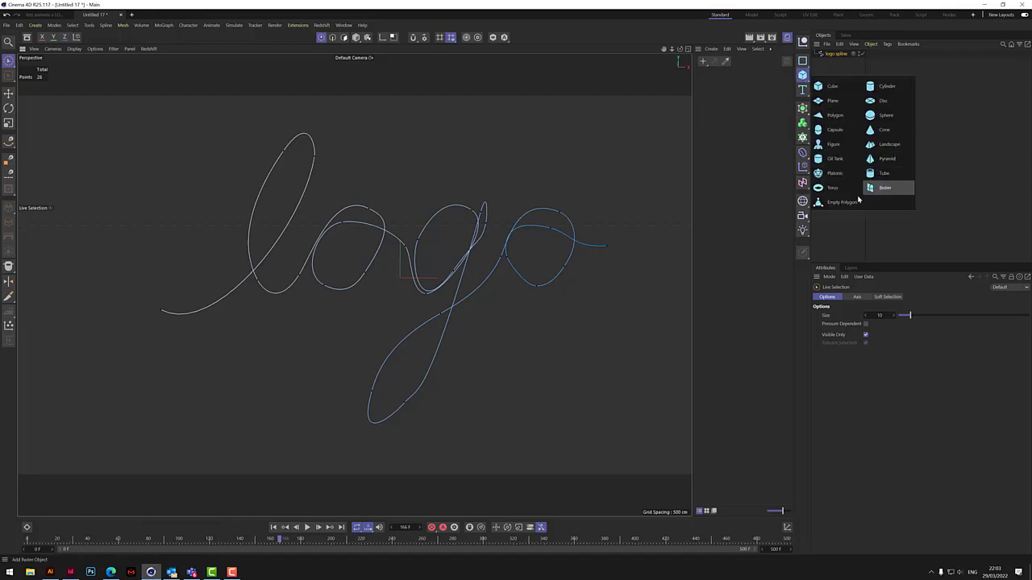
{"action": "left_click", "coordinate": [834, 129]}
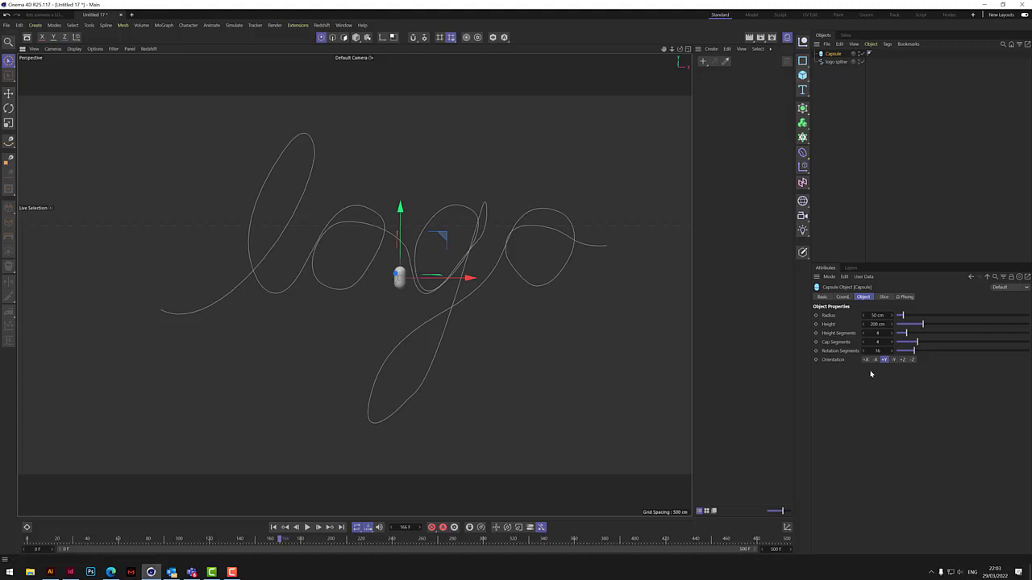
{"action": "left_click", "coordinate": [866, 359]}
Add a Spline Wrap deformer as a child of the Capsule and assign the logo spline as its spline
{"action": "left_click", "coordinate": [803, 153]}
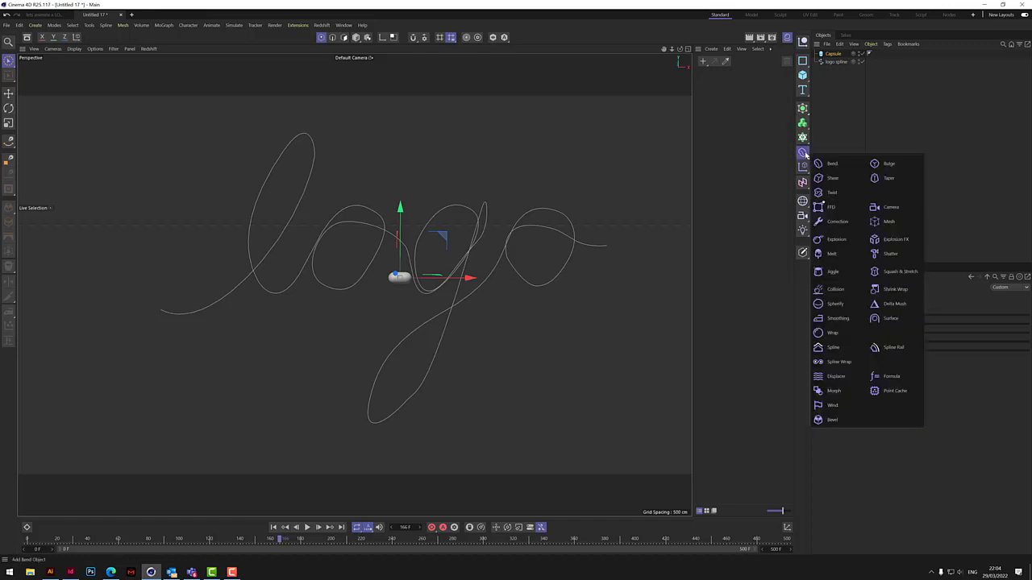
{"action": "left_click", "coordinate": [837, 361]}
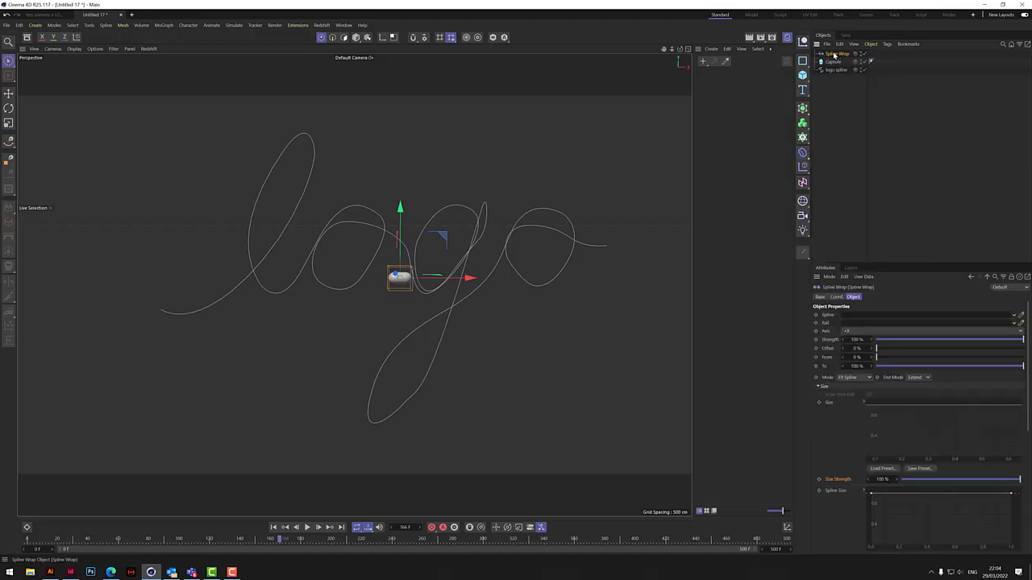
{"action": "left_click_drag", "start_coordinate": [834, 55], "coordinate": [837, 64]}
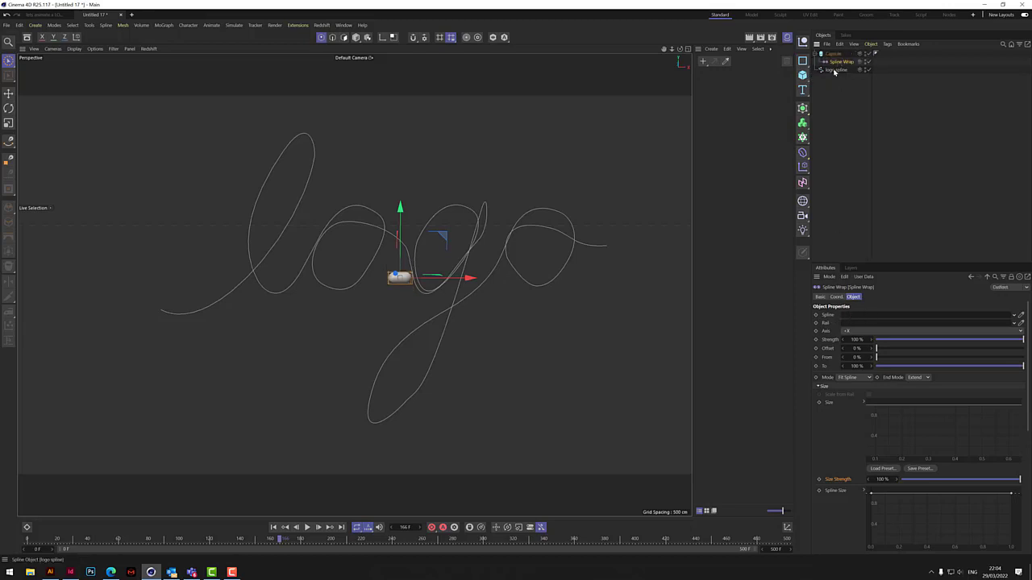
{"action": "left_click_drag", "start_coordinate": [834, 71], "coordinate": [870, 315]}
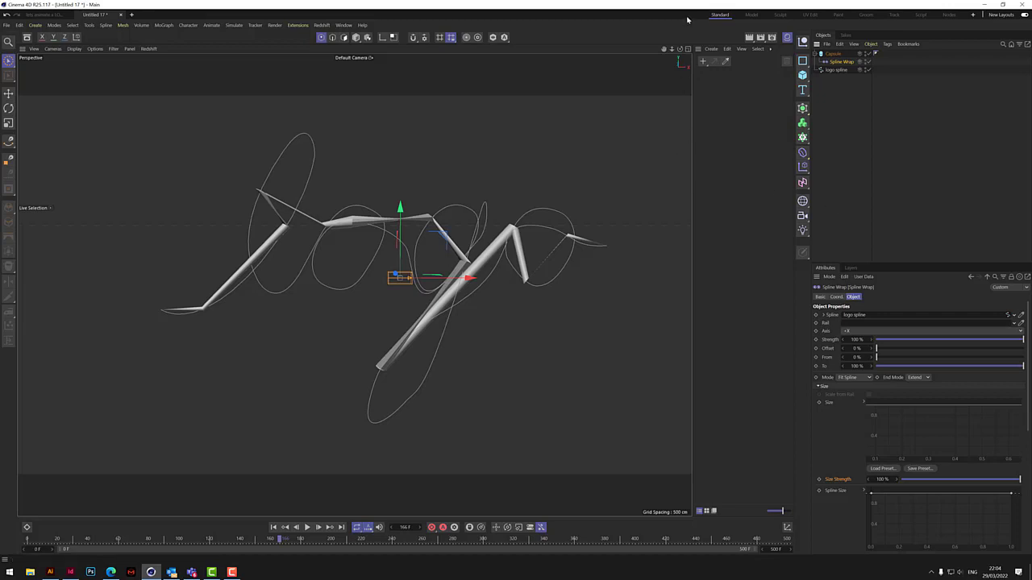
Set the Capsule's height segments to 40 and cap segments to 20, and increase its rotation segments
{"action": "left_click", "coordinate": [834, 54]}
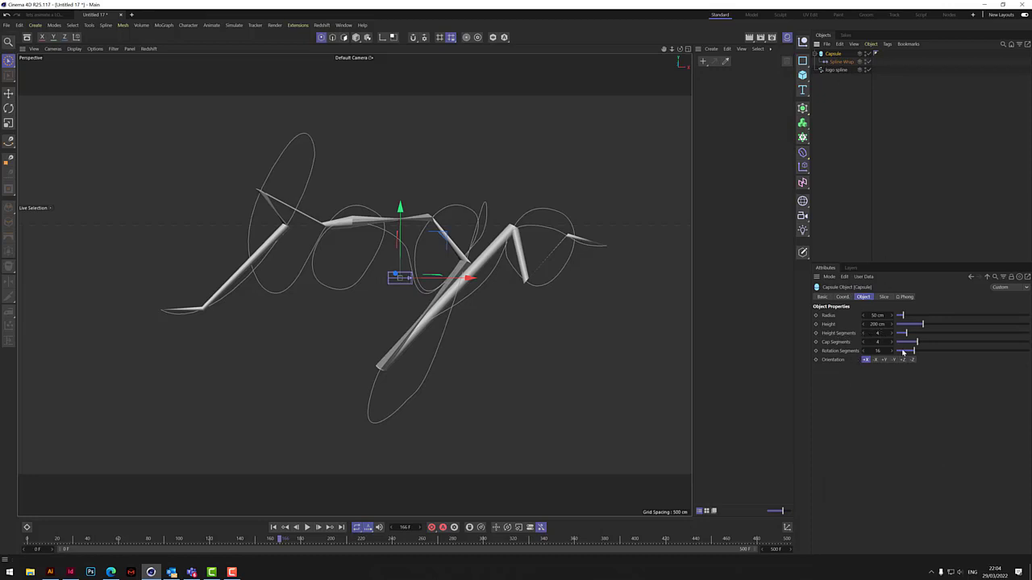
{"action": "left_click_drag", "start_coordinate": [907, 334], "coordinate": [1028, 334]}
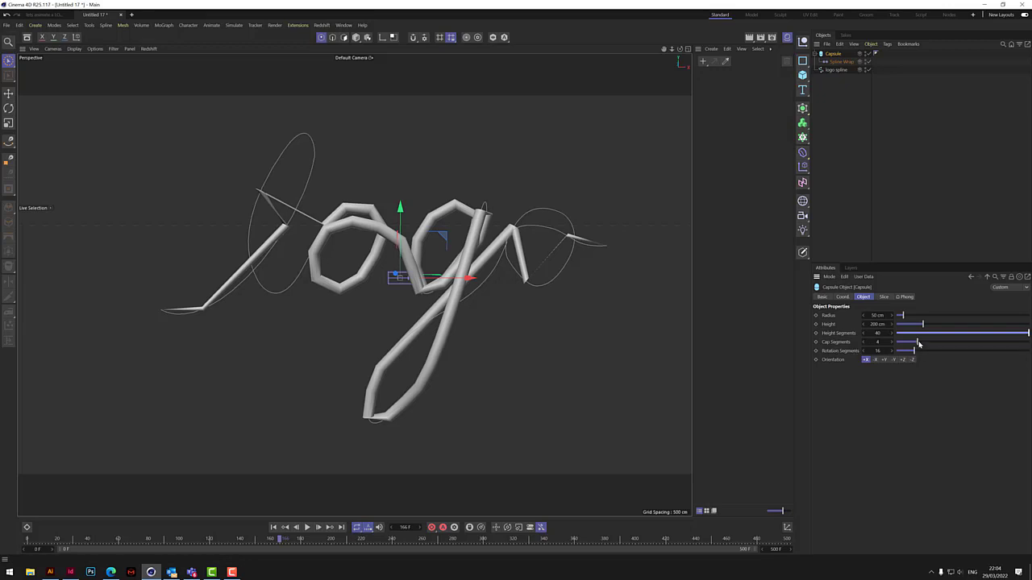
{"action": "left_click_drag", "start_coordinate": [917, 343], "coordinate": [1030, 352]}
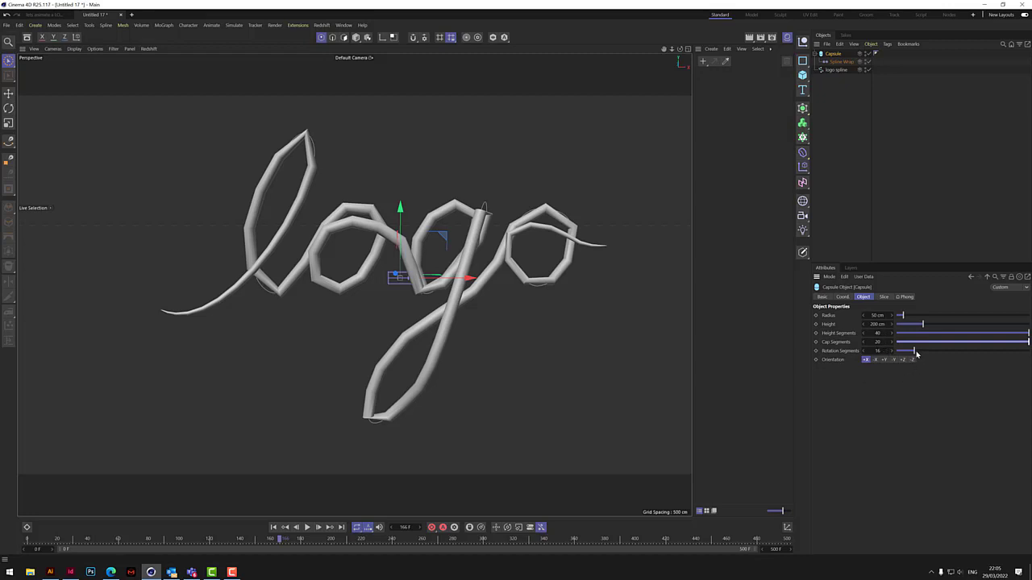
{"action": "left_click_drag", "start_coordinate": [915, 353], "coordinate": [955, 358]}
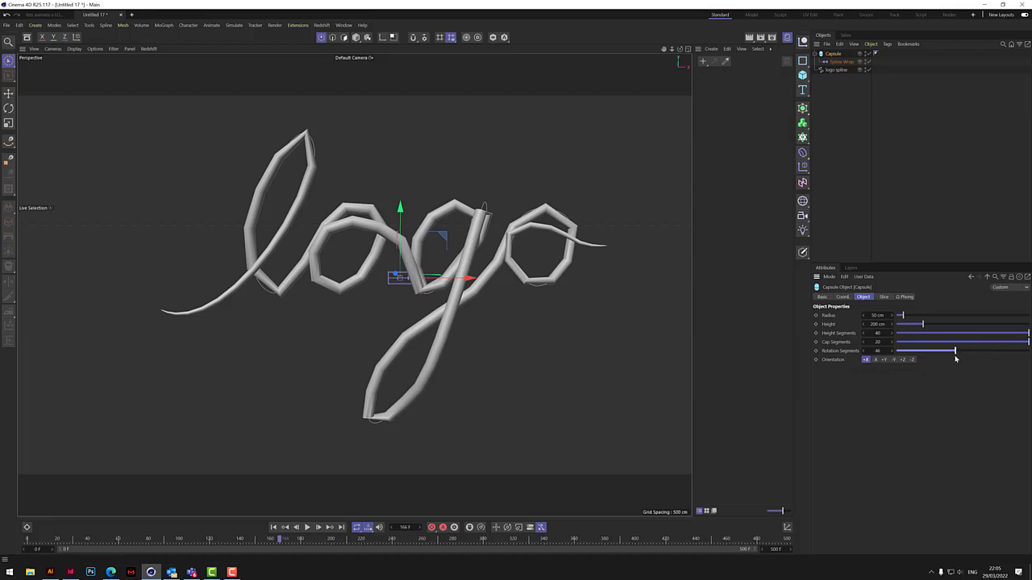
{"action": "left_click", "coordinate": [878, 351]}
{"action": "key", "text": "BackSpace"}
Add a Jiggle deformer as a child of the Capsule, placed below the Spline Wrap
{"action": "left_click", "coordinate": [802, 152]}
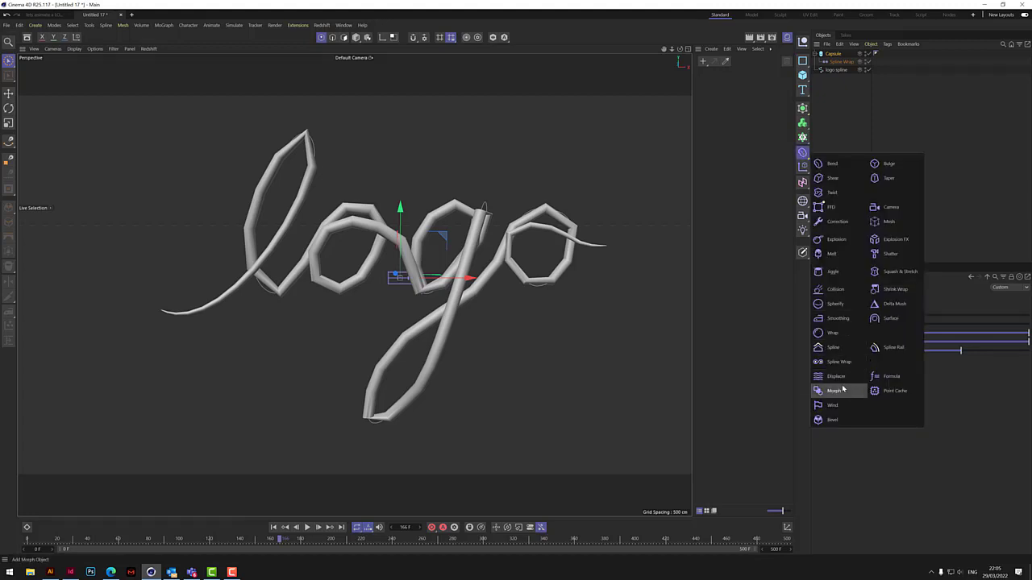
{"action": "left_click", "coordinate": [833, 274]}
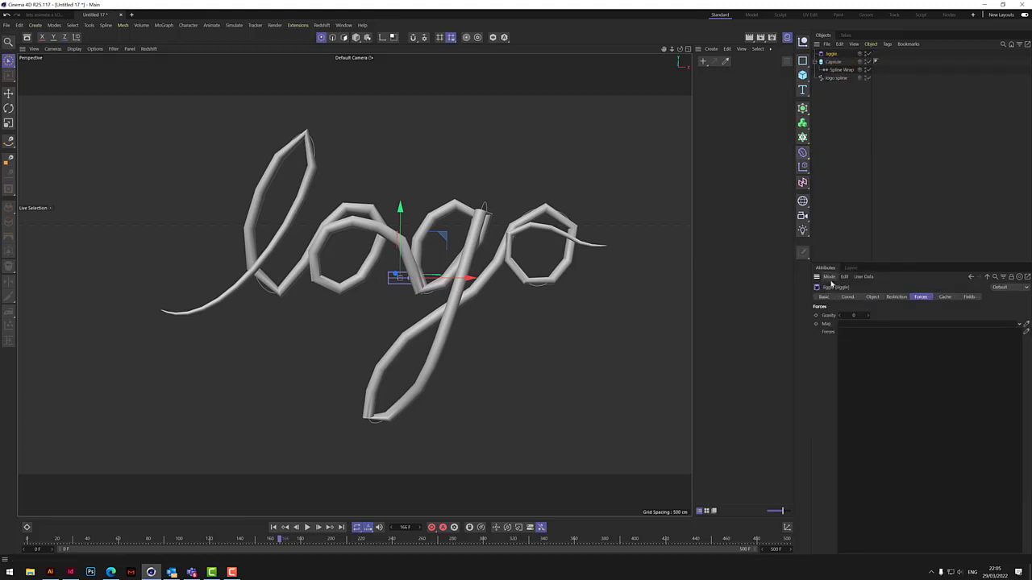
{"action": "left_click_drag", "start_coordinate": [833, 55], "coordinate": [851, 76]}
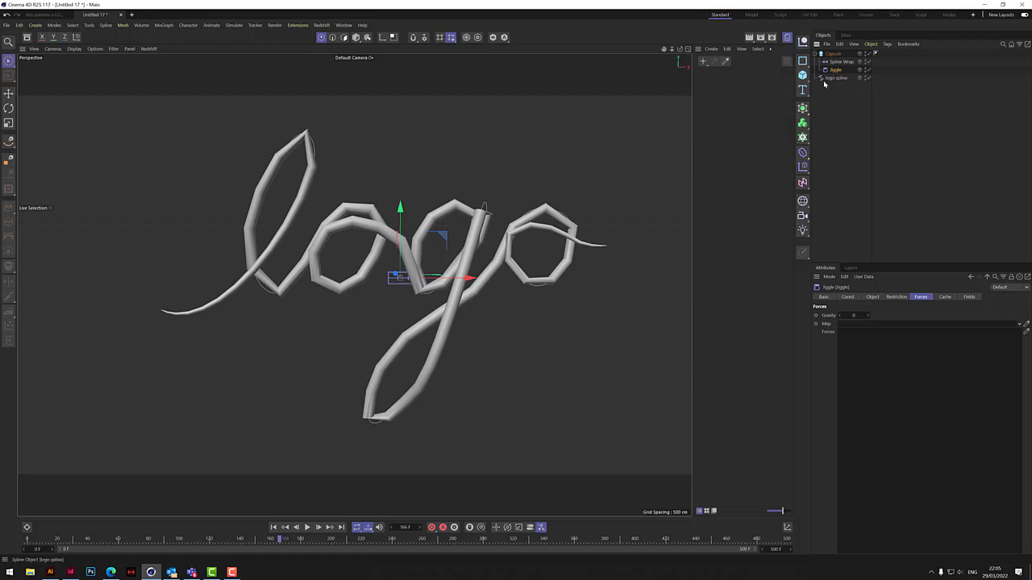
Set the Jiggle deformer's stiffness to 8%, structural to 0%, drag to 100% and springs to 1
{"action": "left_click", "coordinate": [897, 296]}
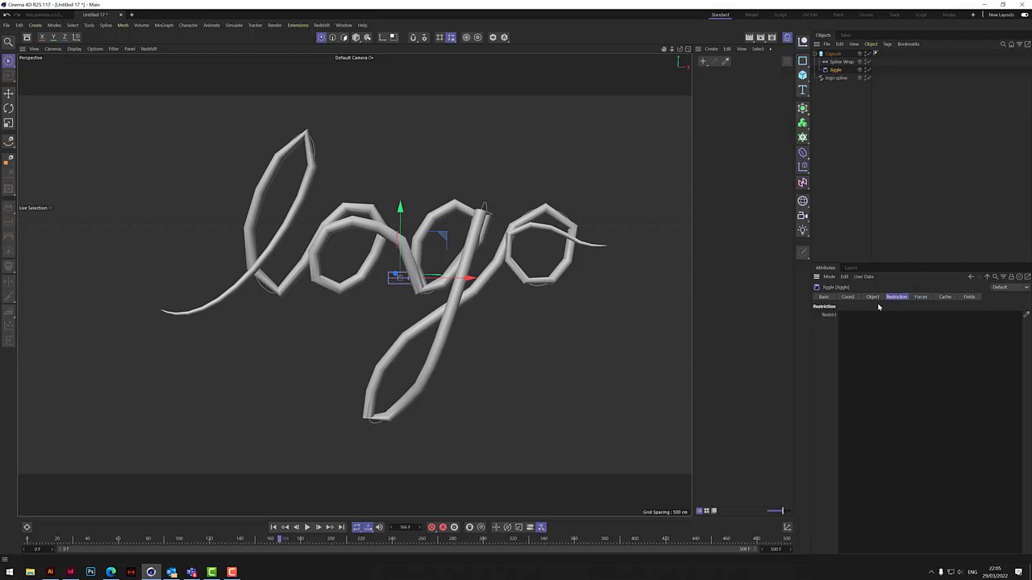
{"action": "left_click", "coordinate": [873, 296]}
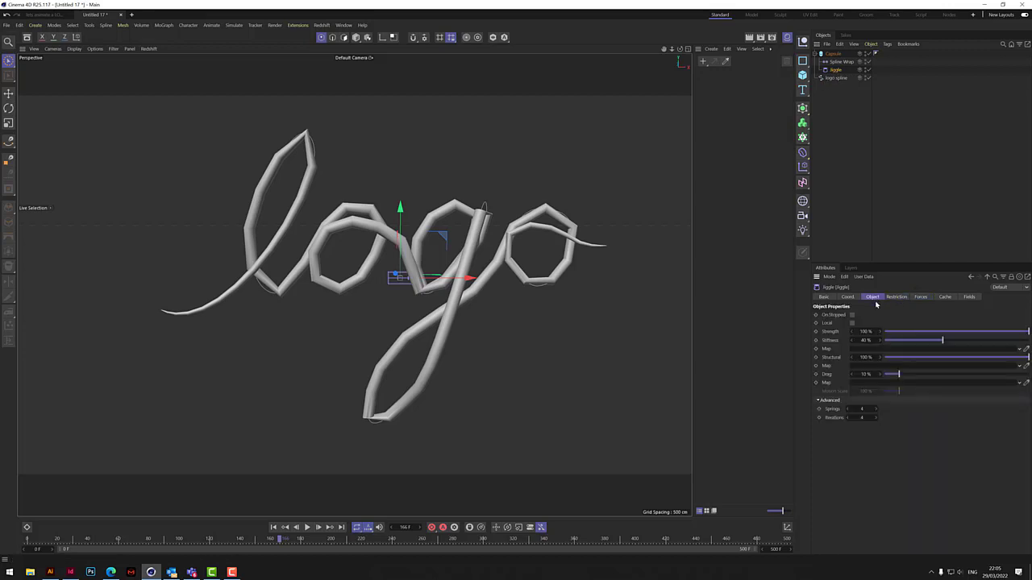
{"action": "left_click", "coordinate": [897, 342]}
{"action": "left_click_drag", "start_coordinate": [902, 361], "coordinate": [877, 360]}
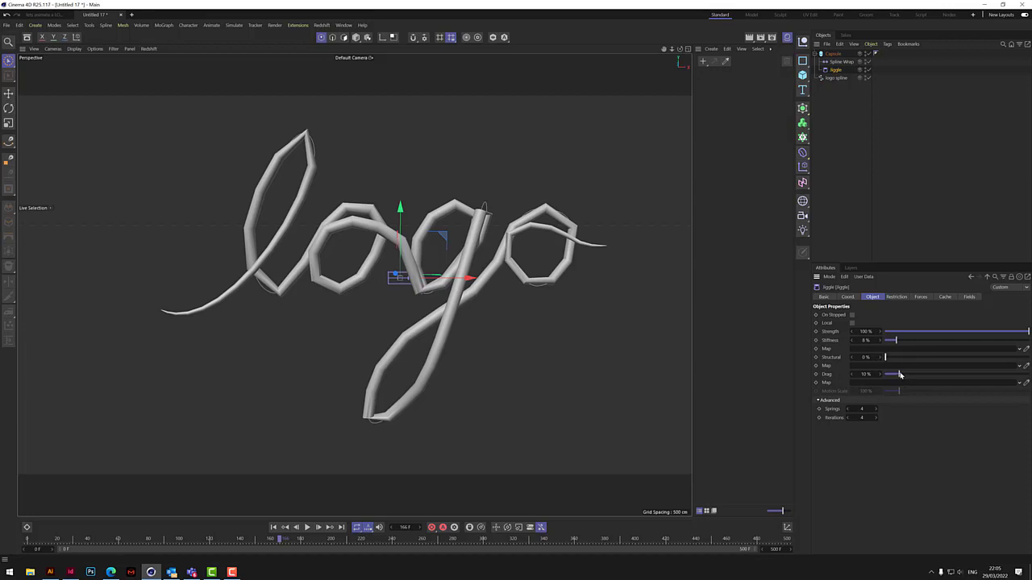
{"action": "left_click_drag", "start_coordinate": [900, 375], "coordinate": [1030, 375]}
{"action": "left_click", "coordinate": [861, 409]}
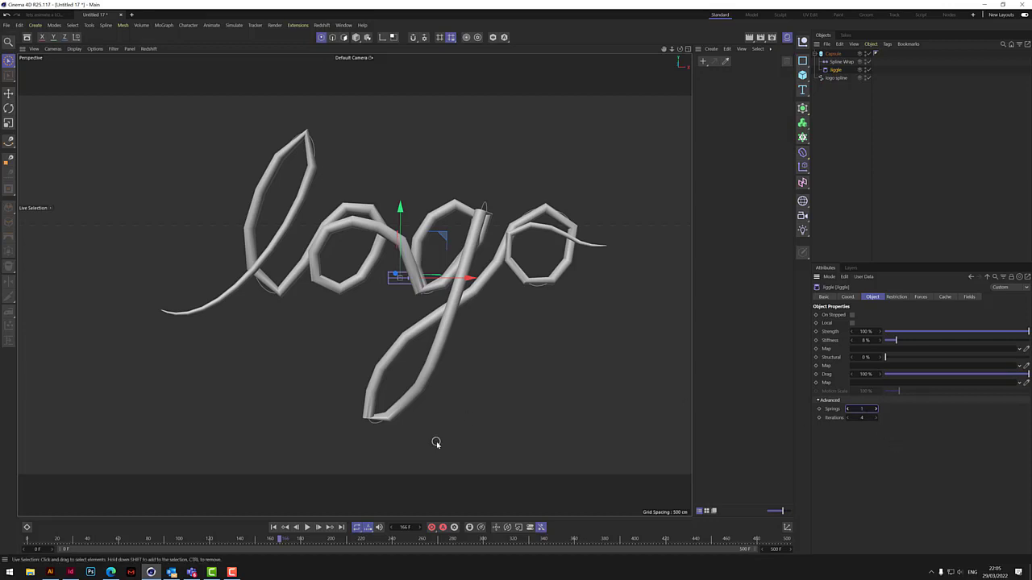
Play the animation from the first frame to preview the Jiggle effect, and pause it around frame 100
{"action": "left_click", "coordinate": [273, 527]}
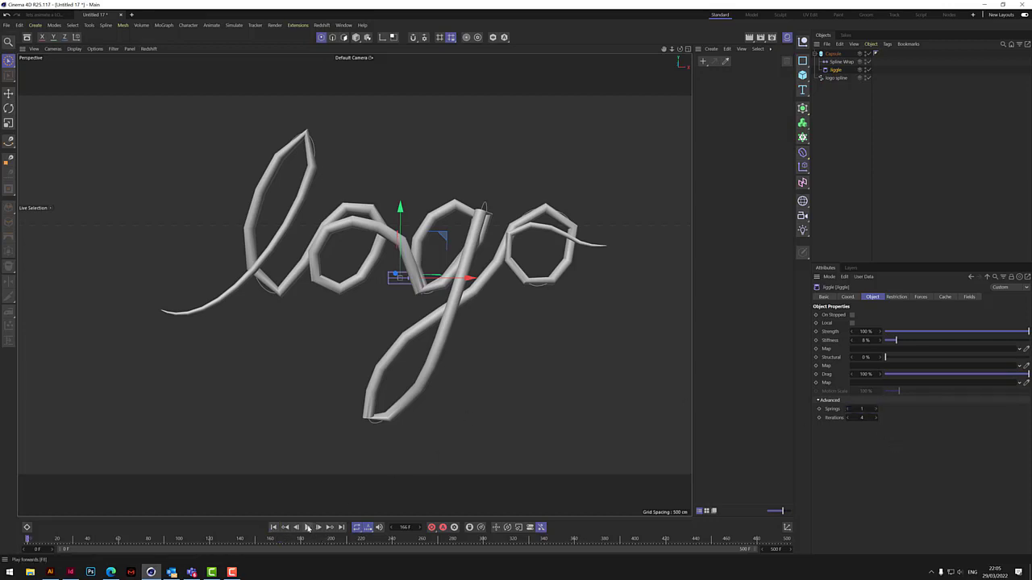
{"action": "left_click", "coordinate": [307, 527]}
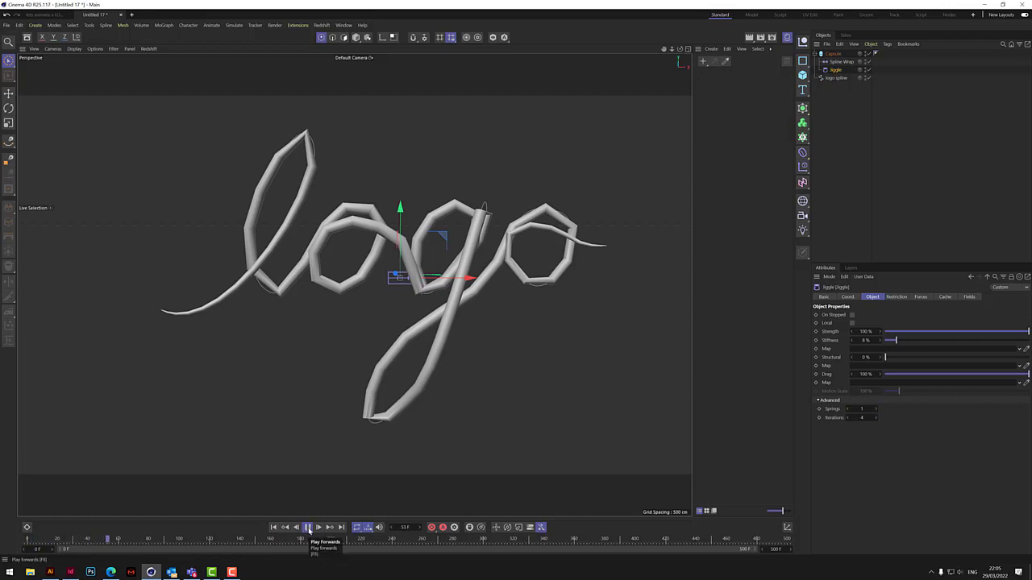
{"action": "left_click", "coordinate": [307, 527]}
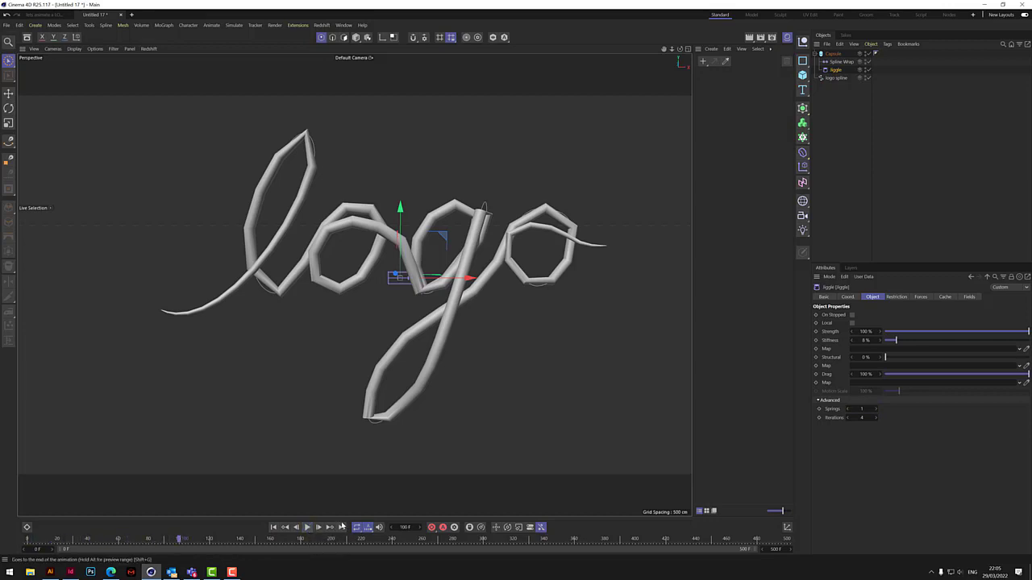
Return to the first frame, add a Turbulence force, and assign it to the Jiggle deformer's forces list
{"action": "left_click", "coordinate": [273, 527]}
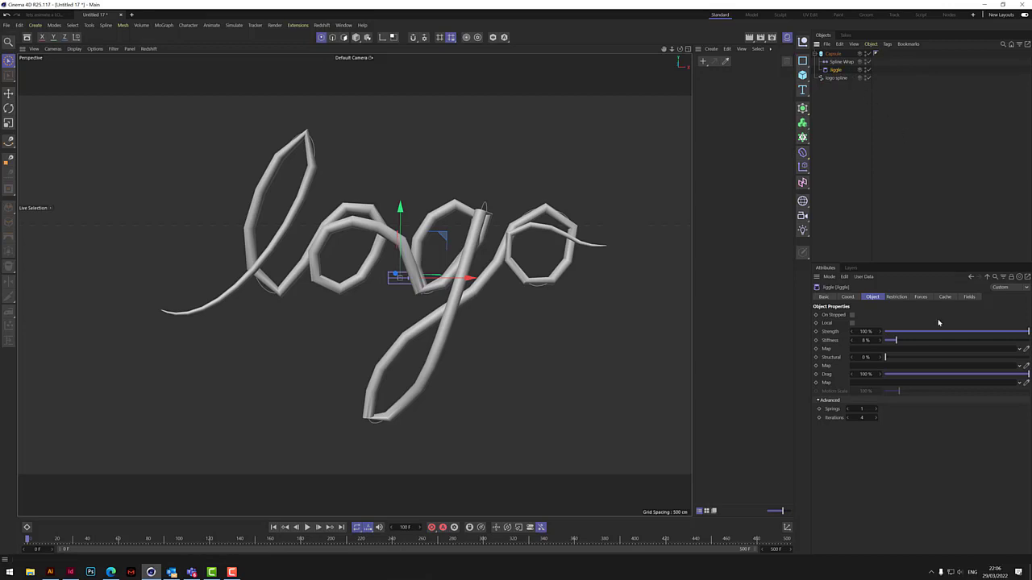
{"action": "left_click", "coordinate": [921, 298]}
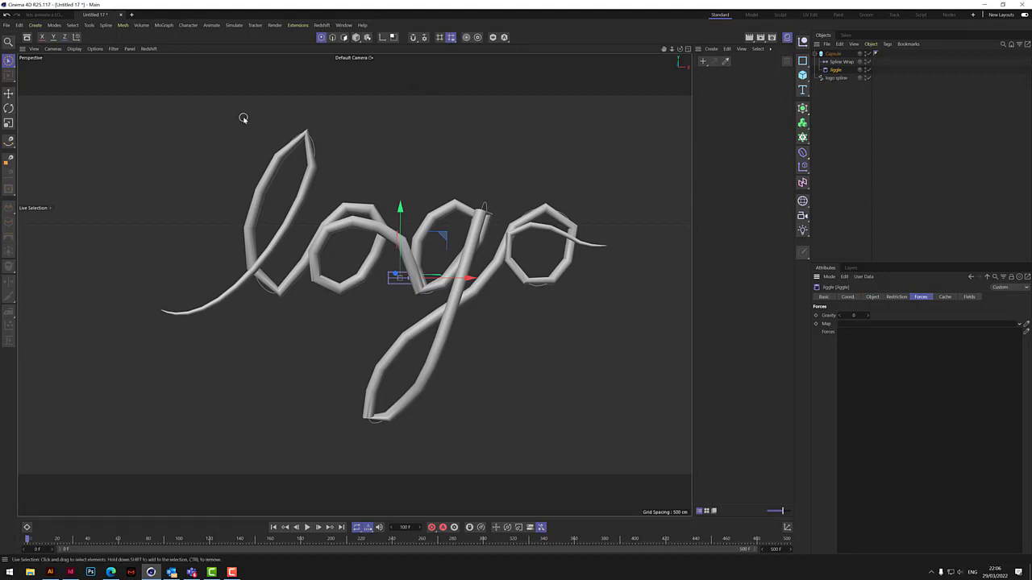
{"action": "left_click", "coordinate": [234, 25]}
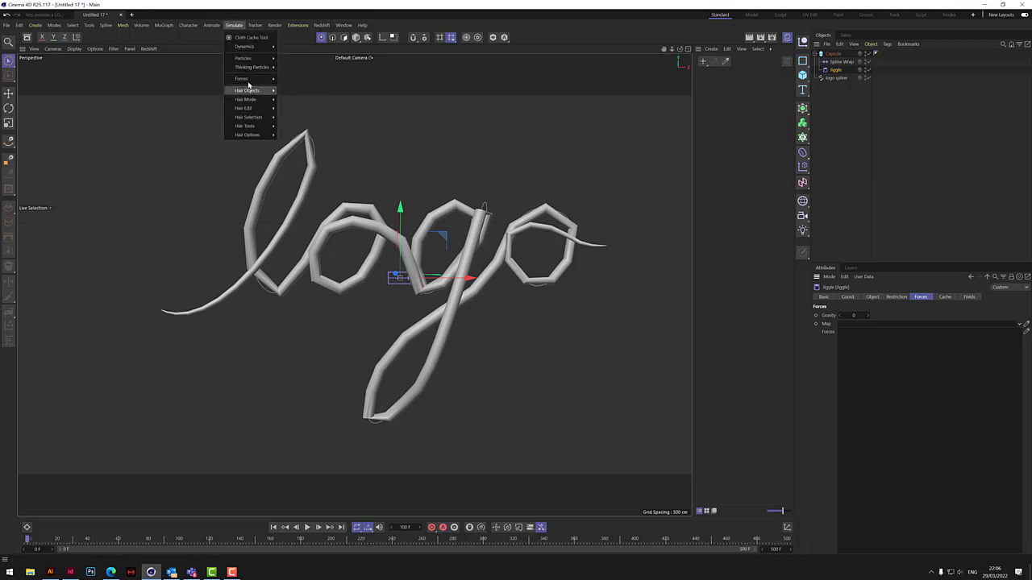
{"action": "mouse_move", "coordinate": [249, 80]}
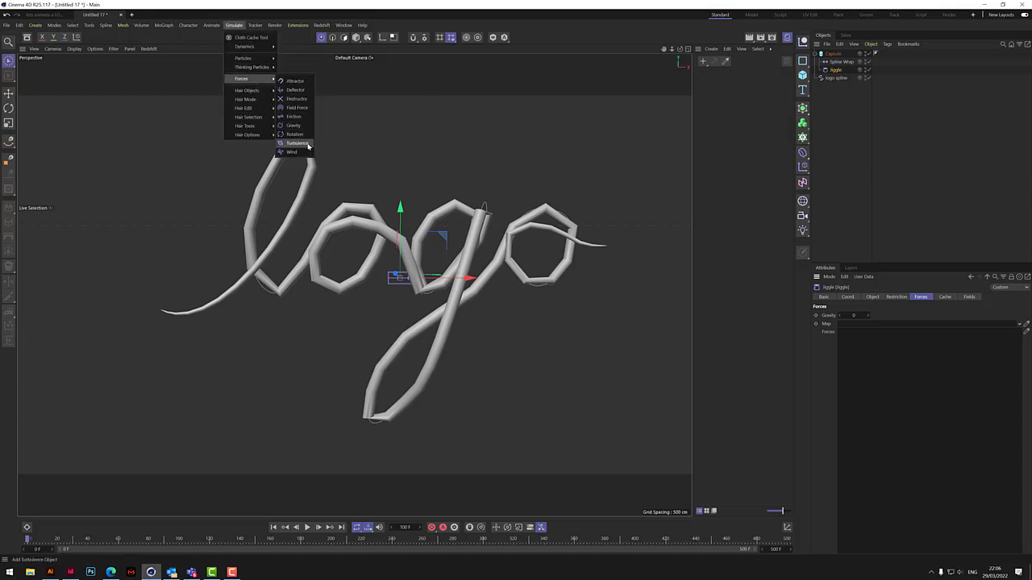
{"action": "left_click", "coordinate": [307, 145]}
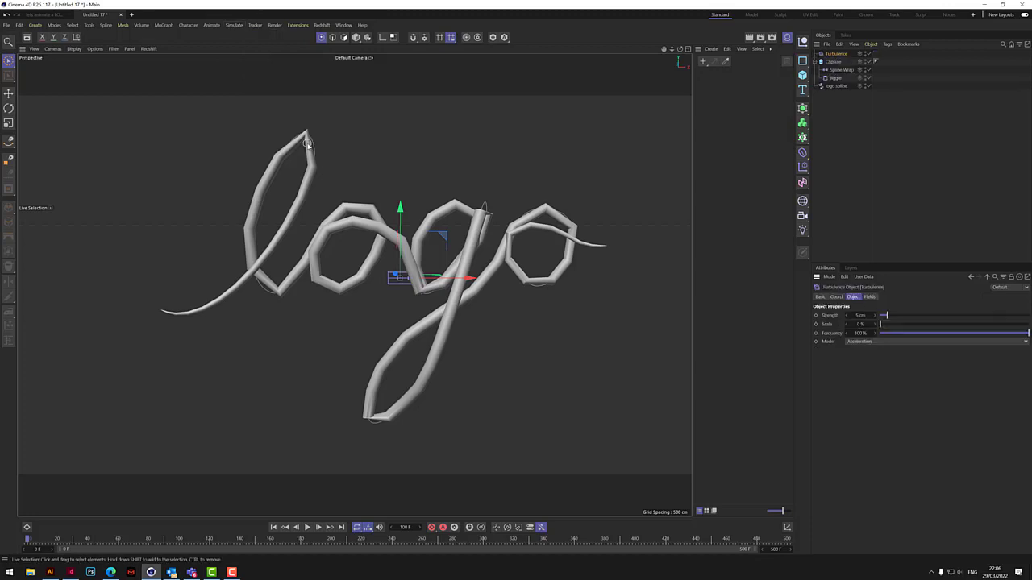
{"action": "left_click", "coordinate": [838, 79]}
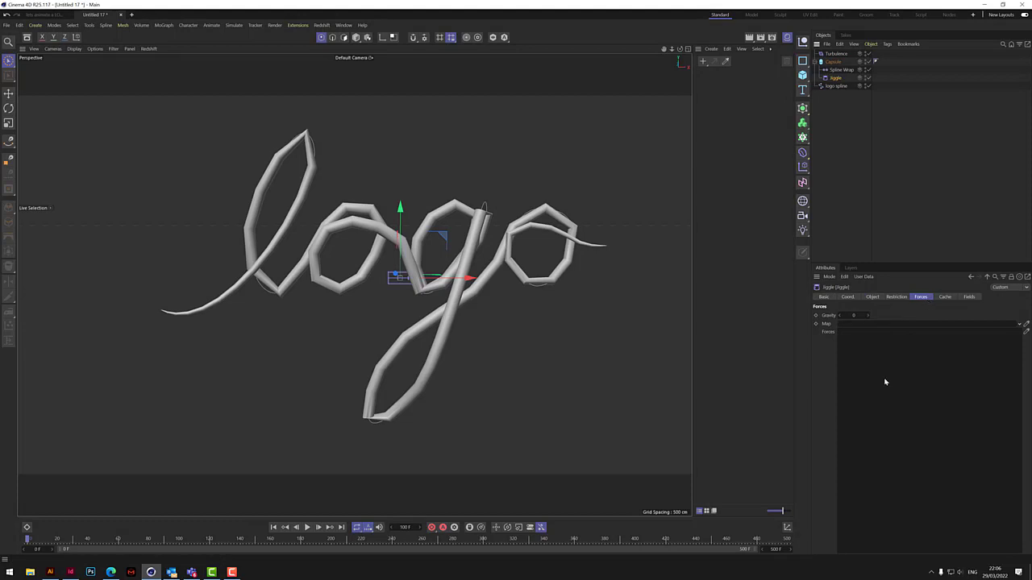
{"action": "left_click_drag", "start_coordinate": [840, 55], "coordinate": [879, 345]}
Set the Turbulence force's strength to 1000 cm and its scale to 45%
{"action": "left_click", "coordinate": [835, 53]}
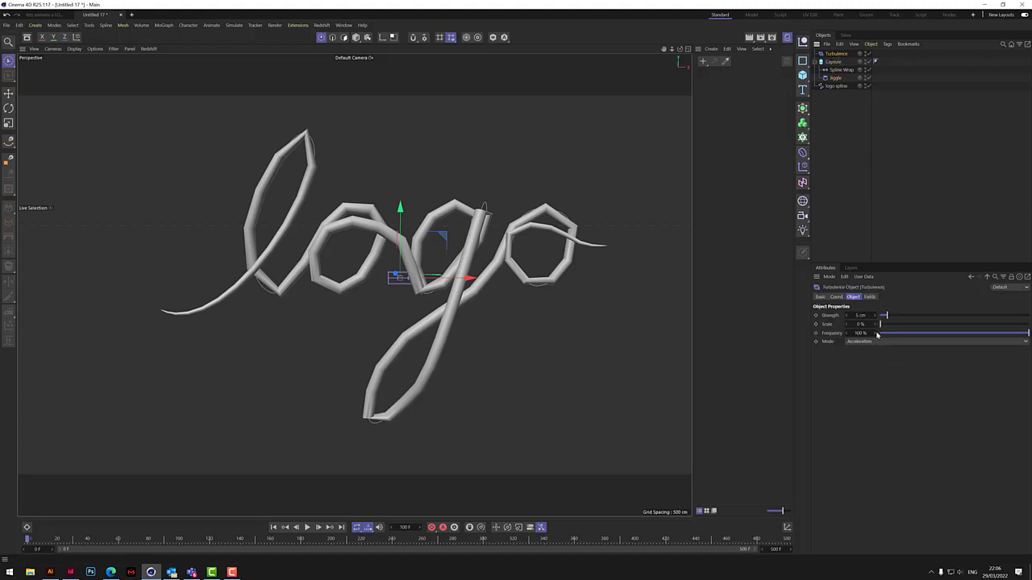
{"action": "left_click", "coordinate": [860, 315]}
{"action": "key", "text": "BackSpace"}
{"action": "type", "text": "1000"}
{"action": "key", "text": "Return"}
{"action": "left_click", "coordinate": [863, 324]}
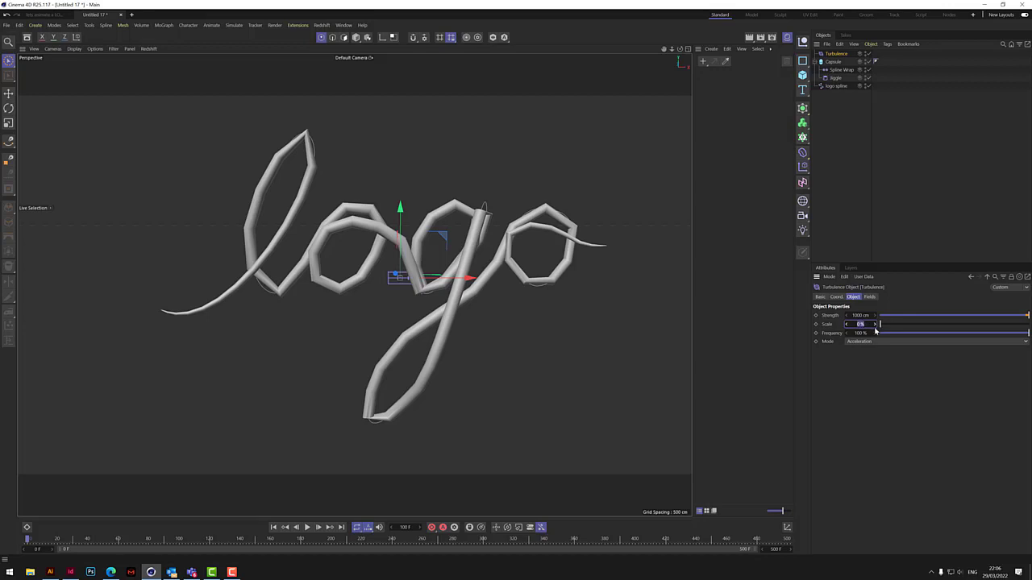
{"action": "type", "text": "45"}
{"action": "key", "text": "Return"}
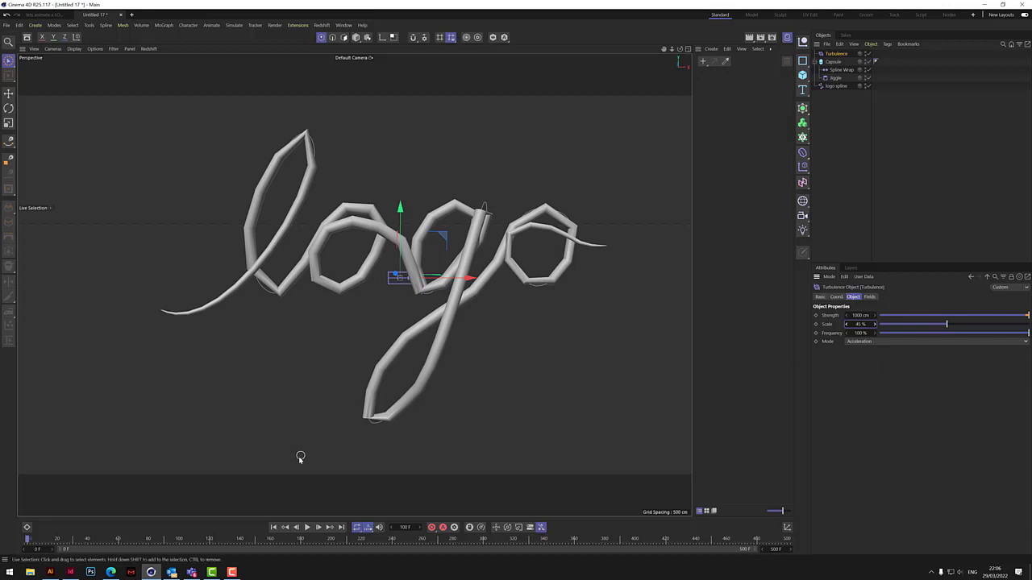
Play the animation to preview the turbulence on the tube, pause it around frame 148, and inspect the mesh up close
{"action": "left_click", "coordinate": [307, 528]}
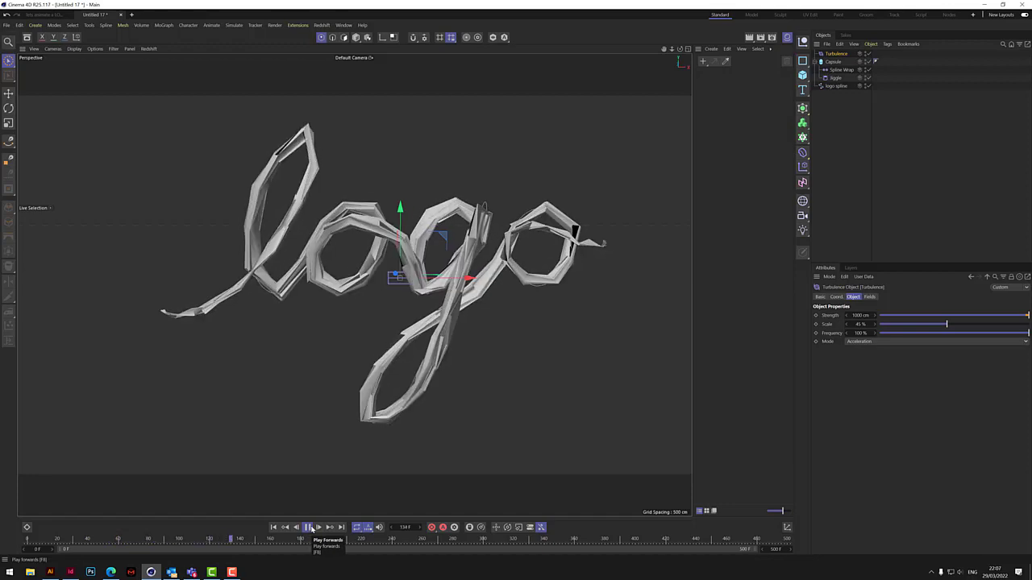
{"action": "left_click", "coordinate": [308, 528]}
{"action": "scroll", "coordinate": [428, 249], "scroll_direction": "up", "scroll_amount": 3}
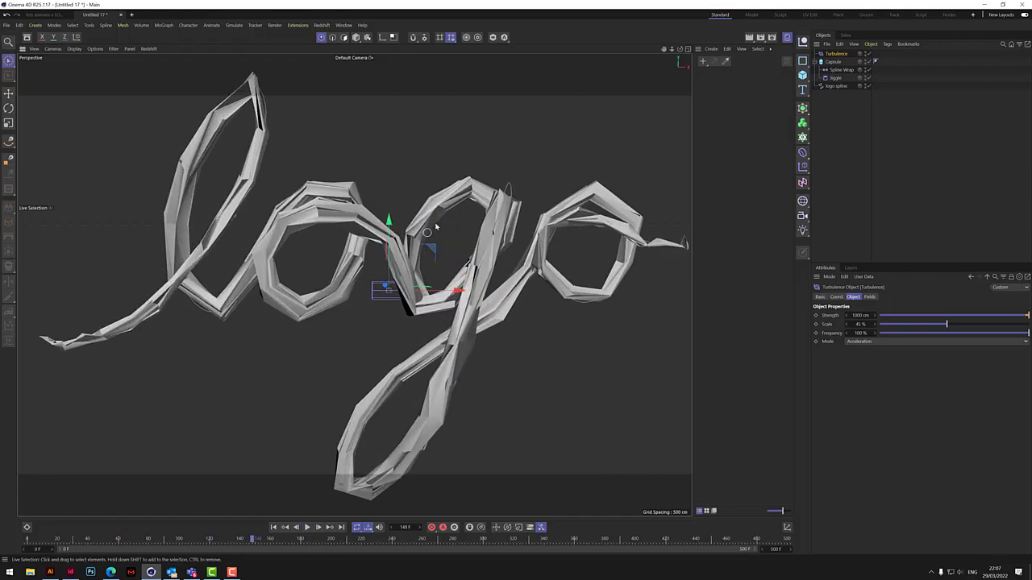
Add a Subdivision Surface as the parent of the Capsule to smooth the tube
{"action": "left_click", "coordinate": [838, 115]}
{"action": "left_click", "coordinate": [835, 63]}
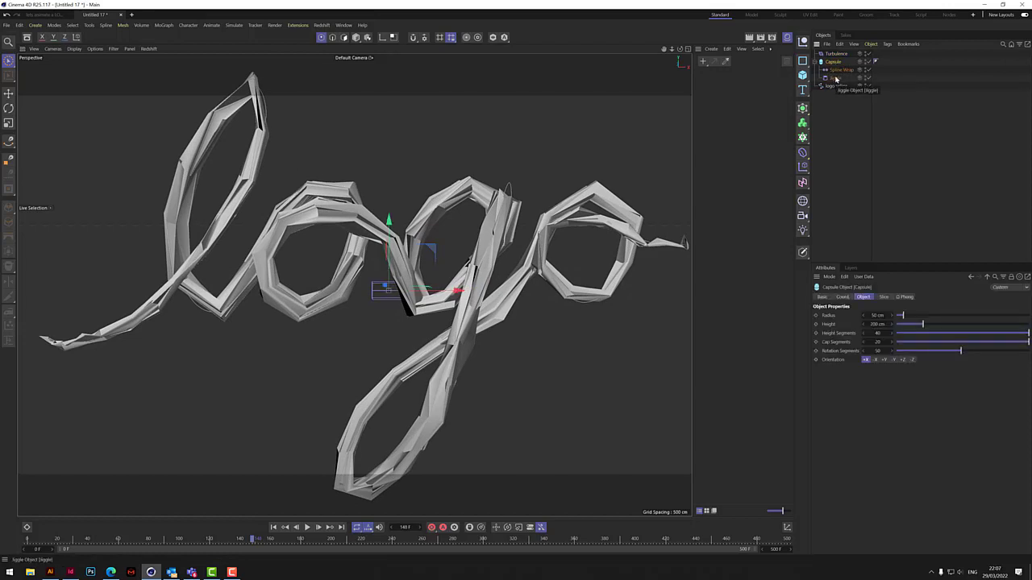
{"action": "left_click", "coordinate": [803, 109], "text": "alt"}
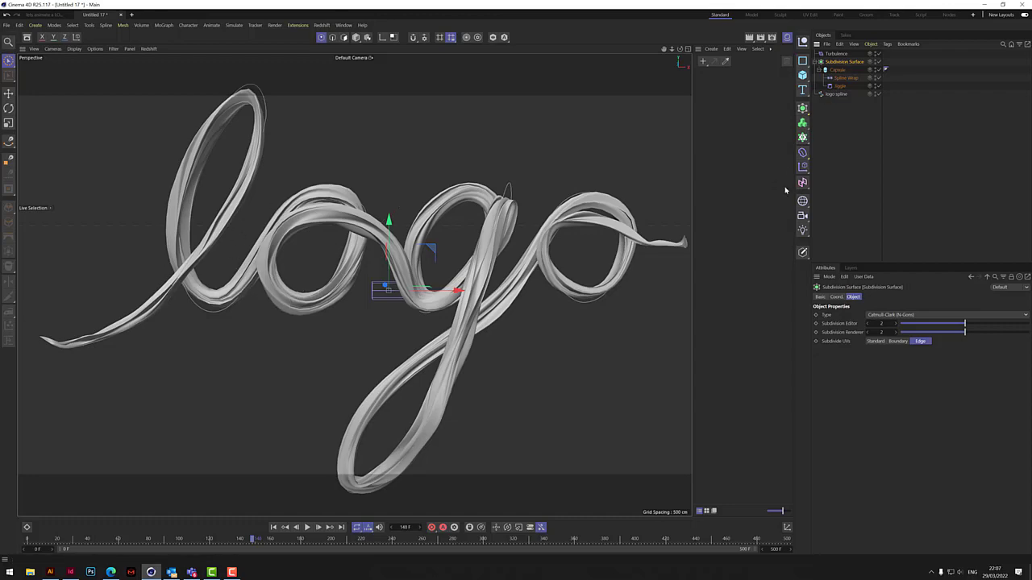
Preview the smoothed tube's animation and examine its strands up close and across the whole word
{"action": "left_click", "coordinate": [308, 527]}
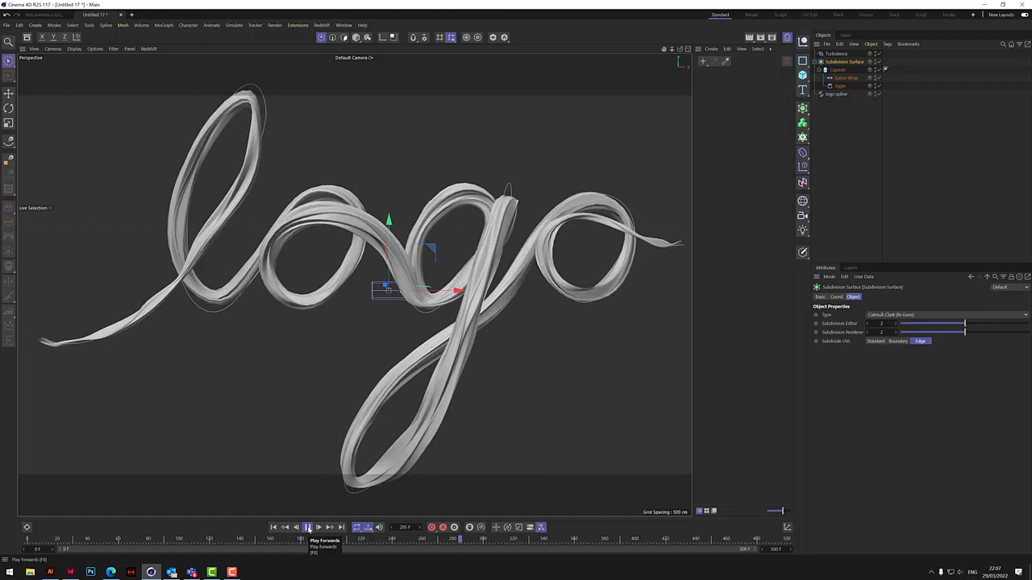
{"action": "left_click", "coordinate": [307, 527]}
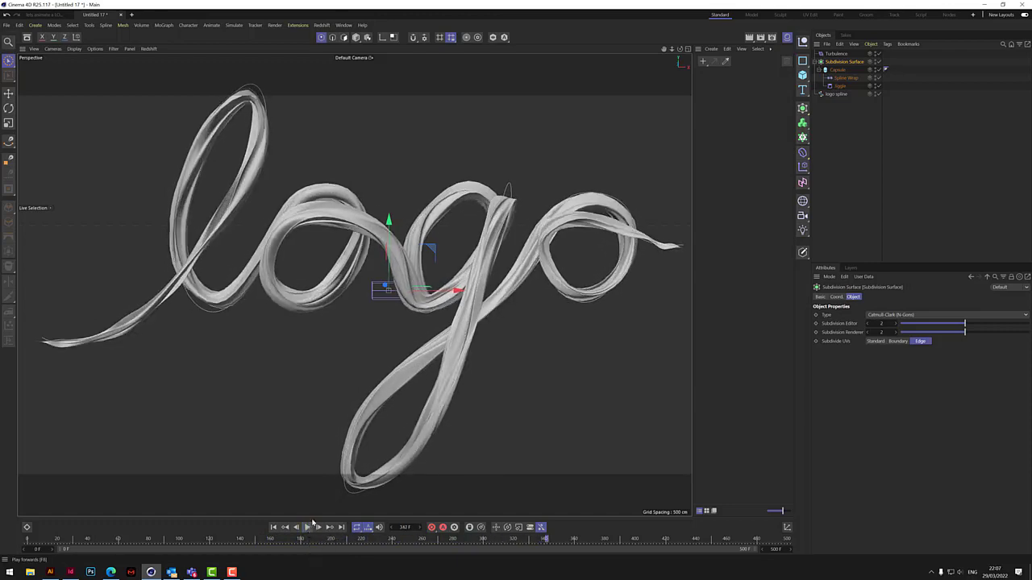
{"action": "scroll", "coordinate": [503, 216], "scroll_direction": "up", "scroll_amount": 5}
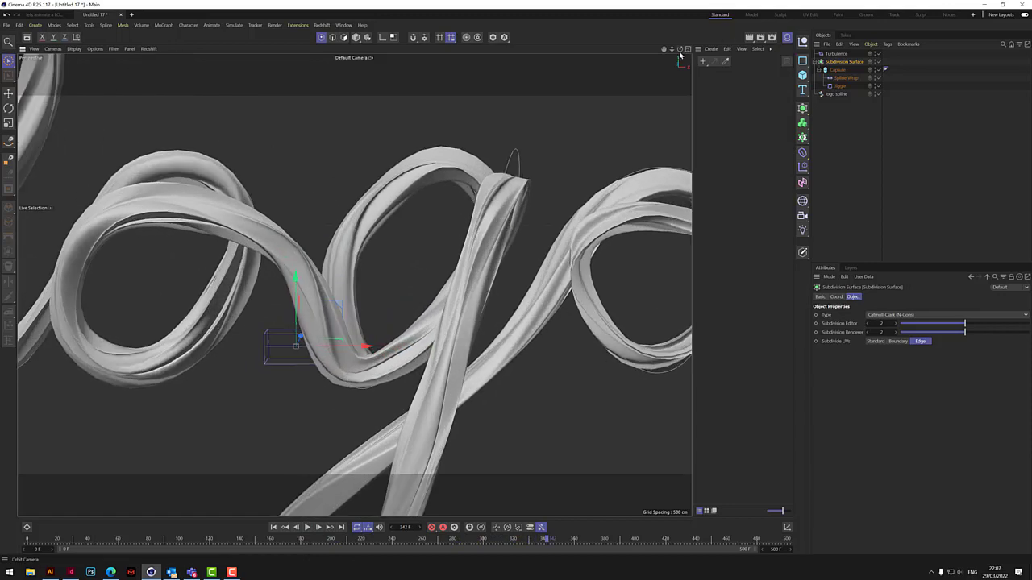
{"action": "mouse_move", "coordinate": [354, 285]}
{"action": "left_mouse_down", "text": "alt"}
{"action": "mouse_move", "coordinate": [441, 291]}
{"action": "mouse_move", "coordinate": [234, 280]}
{"action": "mouse_move", "coordinate": [354, 285]}
{"action": "left_mouse_up", "text": "alt"}
{"action": "left_click_drag", "start_coordinate": [678, 53], "coordinate": [680, 52]}
{"action": "left_click_drag", "start_coordinate": [353, 284], "coordinate": [386, 282], "text": "alt"}
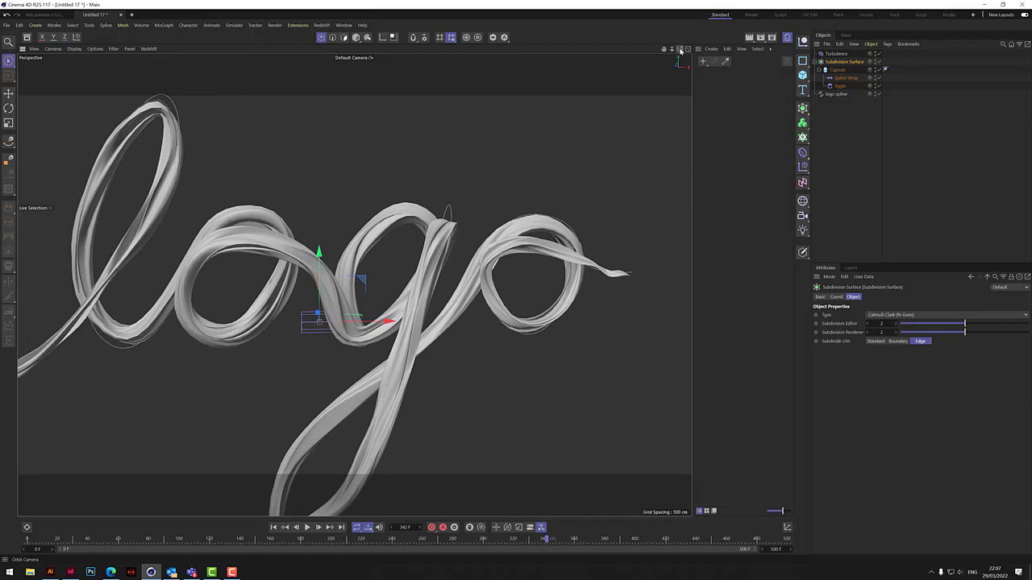
{"action": "left_click_drag", "start_coordinate": [664, 48], "coordinate": [718, 36]}
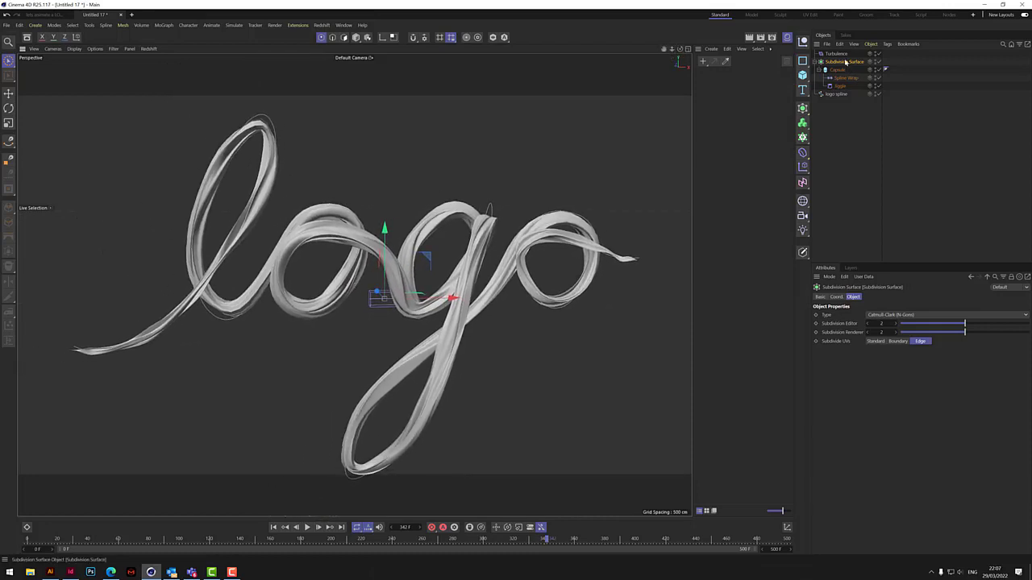
{"action": "left_click", "coordinate": [308, 527]}
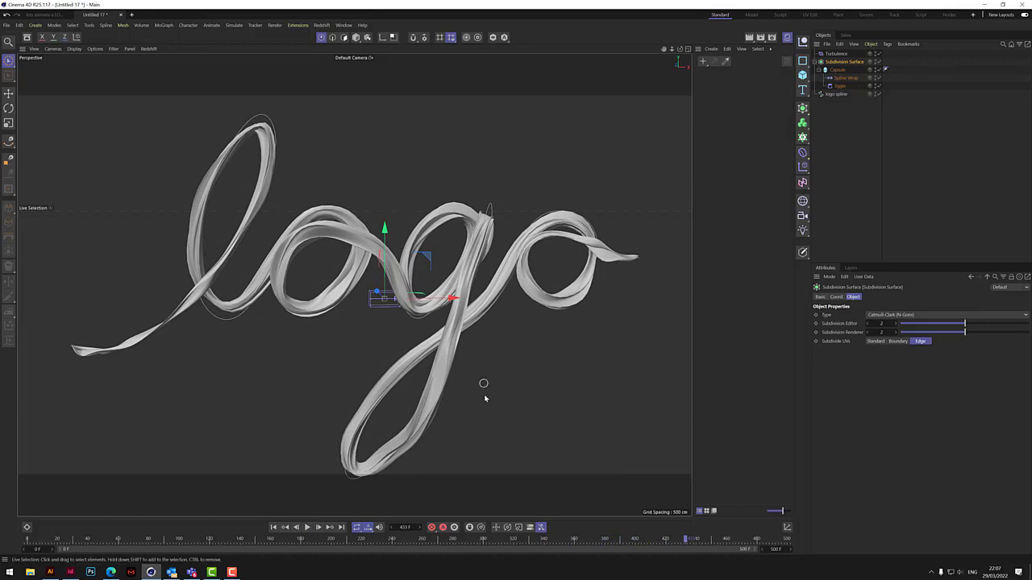
Duplicate the Turbulence force and set the copy's strength to 1500 cm and scale to 800%
{"action": "left_click", "coordinate": [836, 54]}
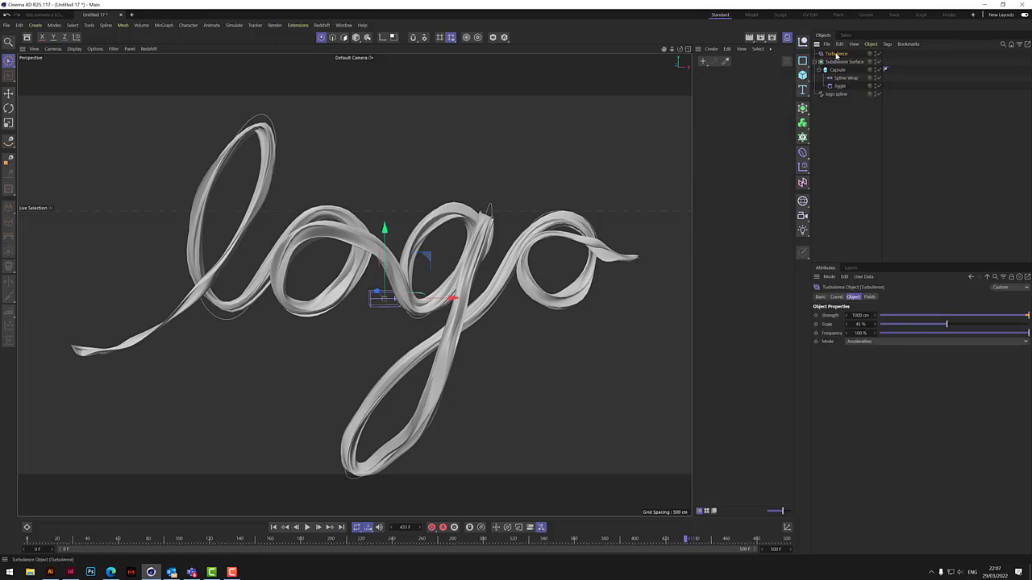
{"action": "left_click_drag", "start_coordinate": [836, 54], "coordinate": [837, 64], "text": "ctrl"}
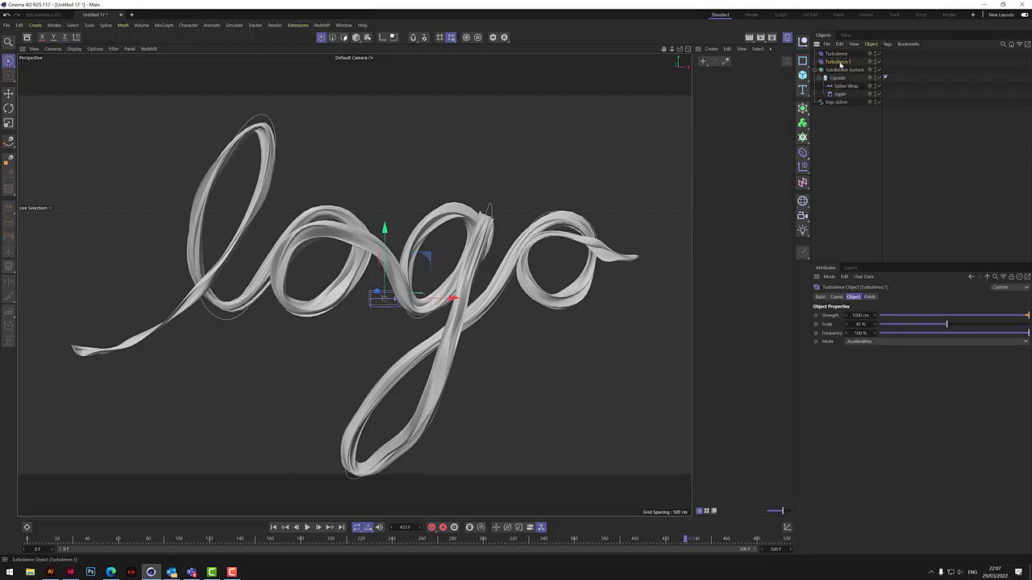
{"action": "left_click", "coordinate": [861, 315]}
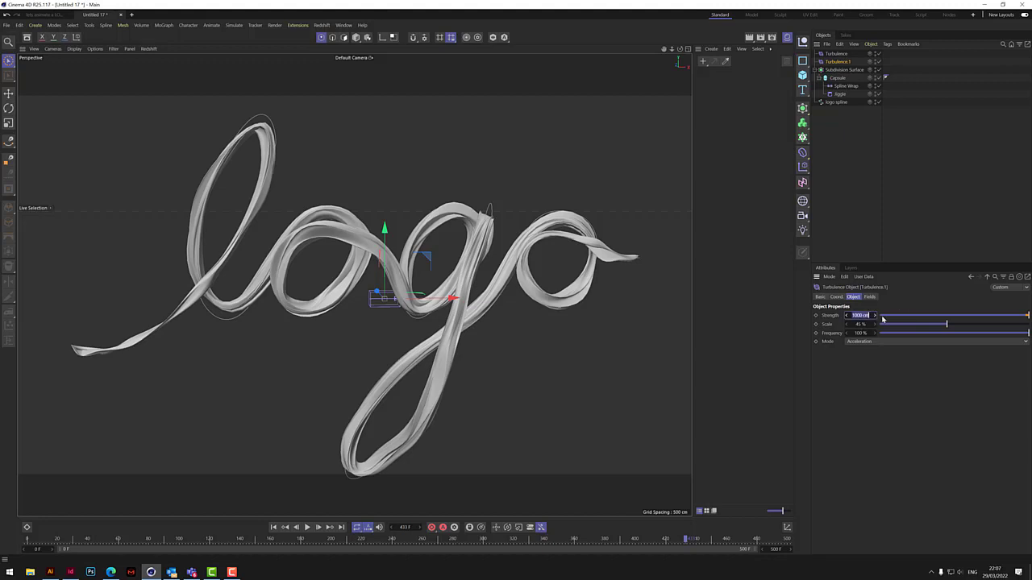
{"action": "type", "text": "1500"}
{"action": "key", "text": "Return"}
{"action": "key", "text": "Return"}
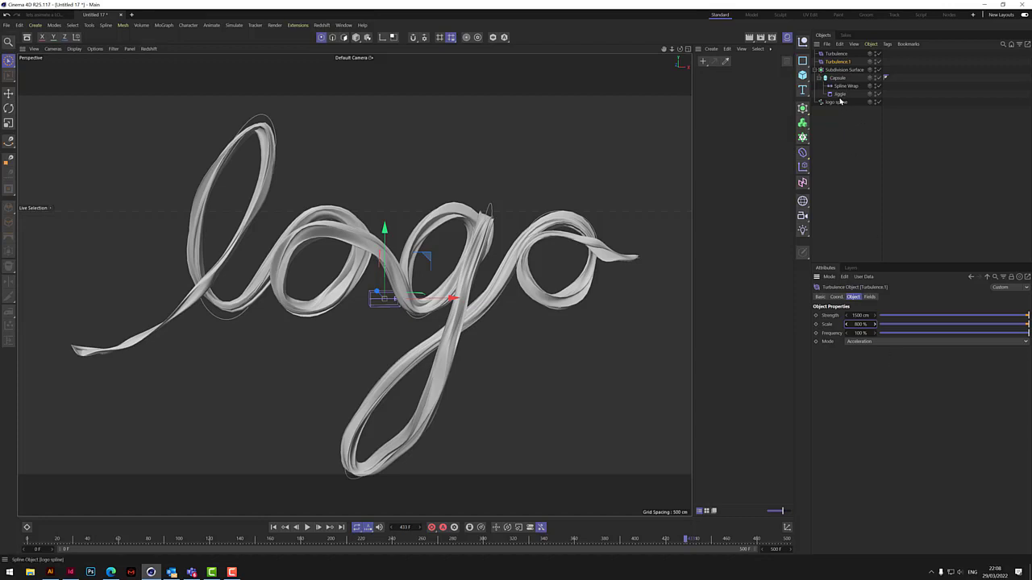
Add the duplicated turbulence to the Jiggle deformer's forces list and preview the animation from the first frame, pausing around frame 266
{"action": "left_click", "coordinate": [842, 94]}
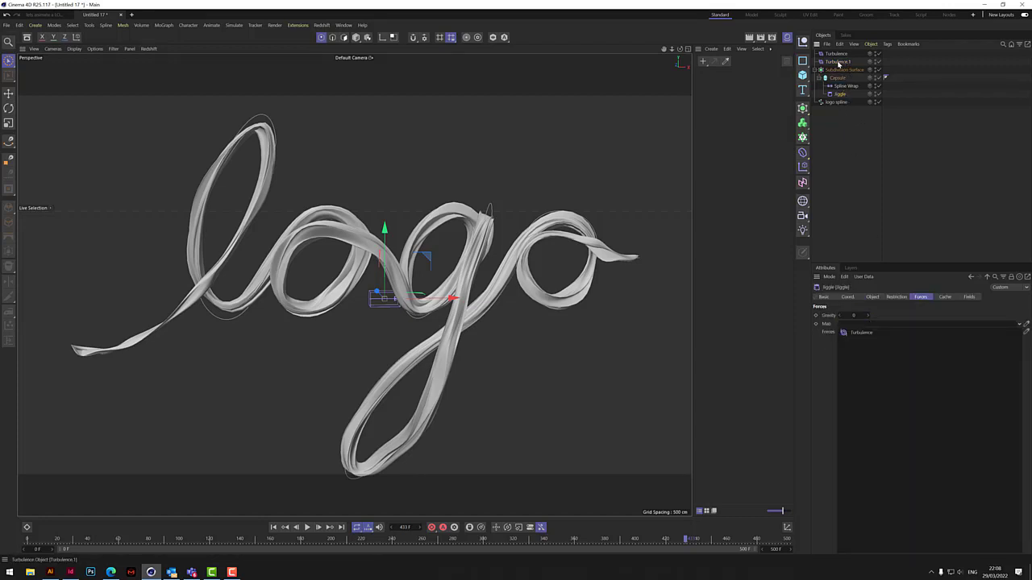
{"action": "left_click_drag", "start_coordinate": [838, 63], "coordinate": [868, 344]}
{"action": "left_click", "coordinate": [273, 527]}
{"action": "left_click", "coordinate": [307, 527]}
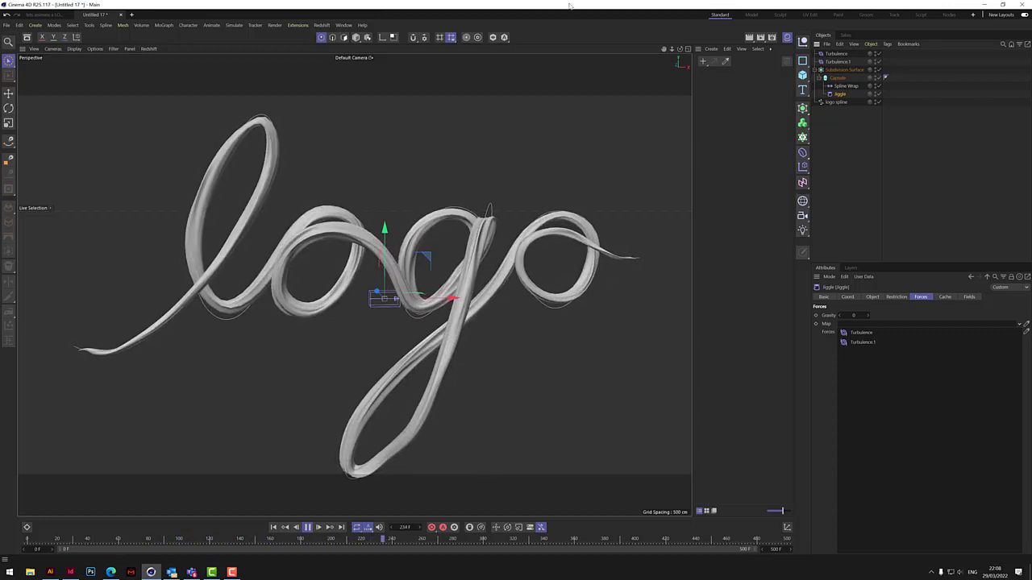
{"action": "key", "text": "F8"}
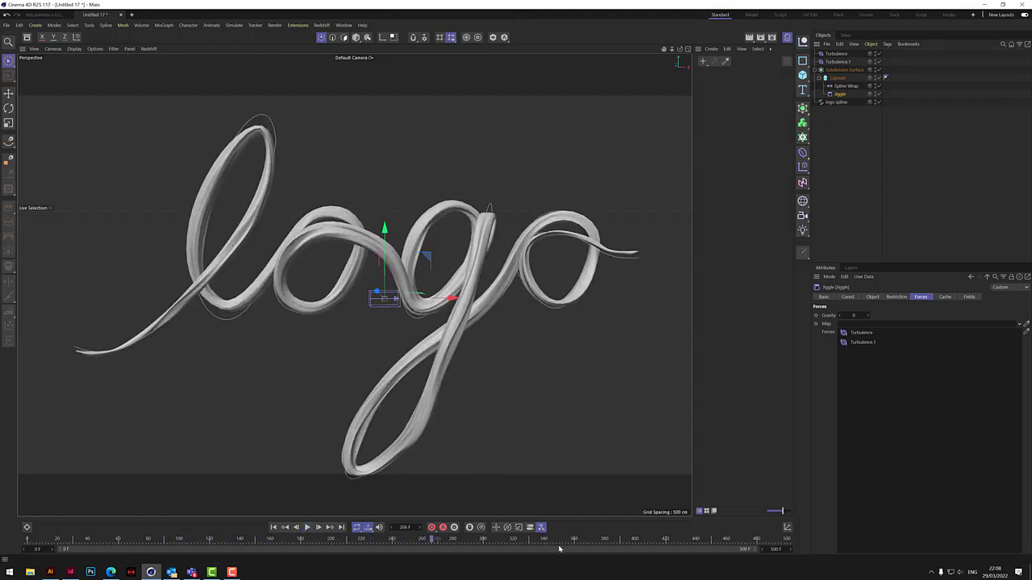
Set the Spline Wrap deformer's end mode to Clamp
{"action": "left_click", "coordinate": [846, 172]}
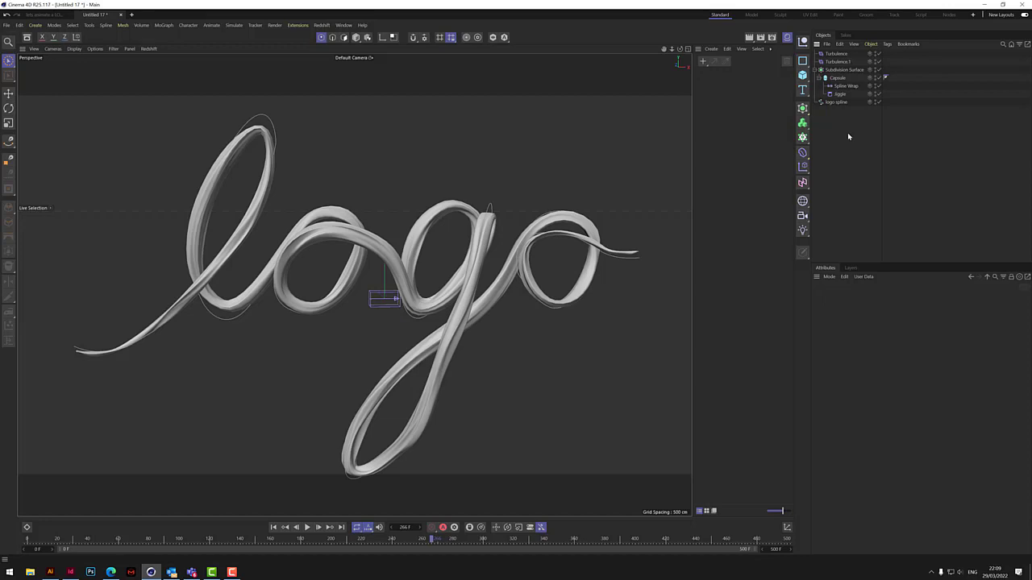
{"action": "left_click", "coordinate": [850, 87]}
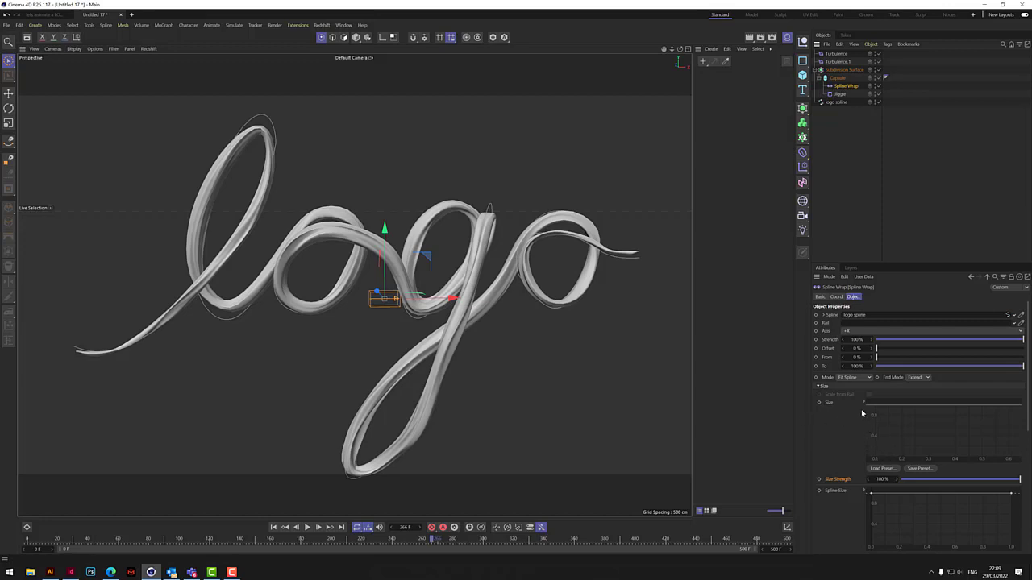
{"action": "left_click", "coordinate": [920, 378]}
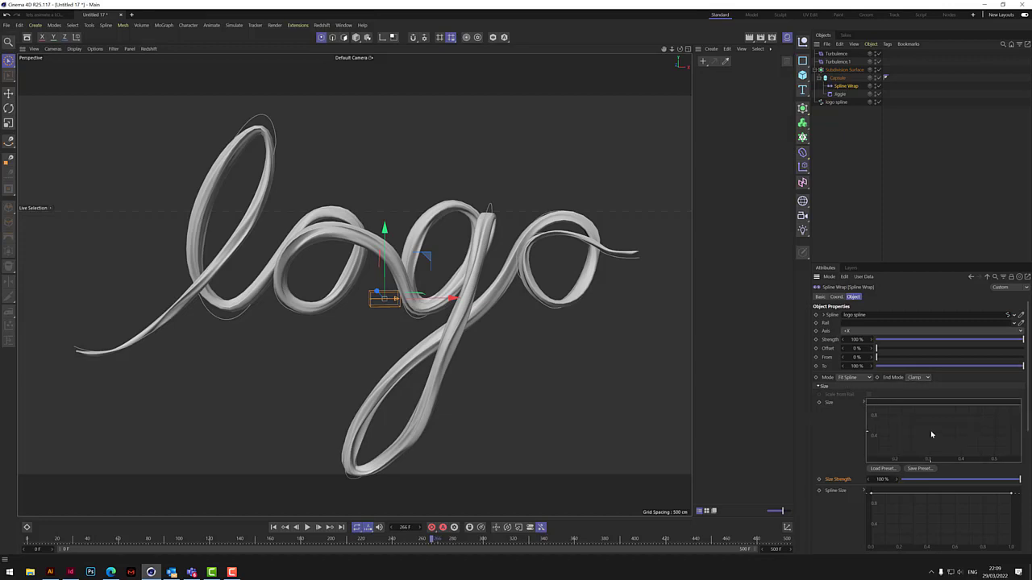
Add points to the Spline Wrap's Size curve, lowering the start point to about 0.2 and the next point to about 0.4
{"action": "scroll", "coordinate": [930, 433], "scroll_direction": "up", "scroll_amount": 4}
{"action": "scroll", "coordinate": [929, 427], "scroll_direction": "down", "scroll_amount": 4}
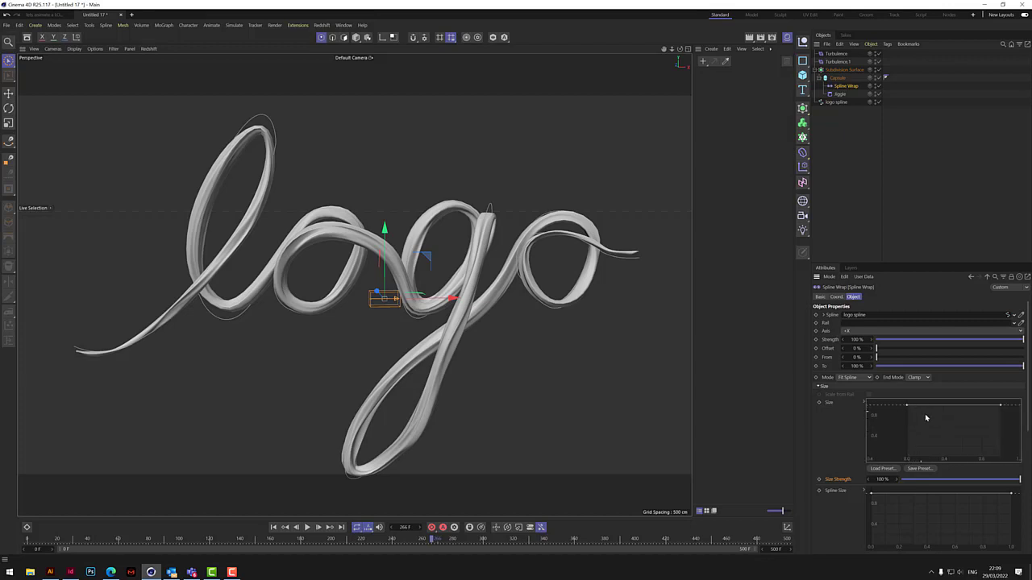
{"action": "left_click_drag", "start_coordinate": [923, 404], "coordinate": [944, 406], "text": "ctrl"}
{"action": "left_click_drag", "start_coordinate": [906, 441], "coordinate": [907, 449]}
{"action": "left_click_drag", "start_coordinate": [925, 406], "coordinate": [926, 435]}
Play the animation and shape the Size curve's opening with a peak of about 0.9 followed by a dip to about 0.3
{"action": "left_click", "coordinate": [307, 527]}
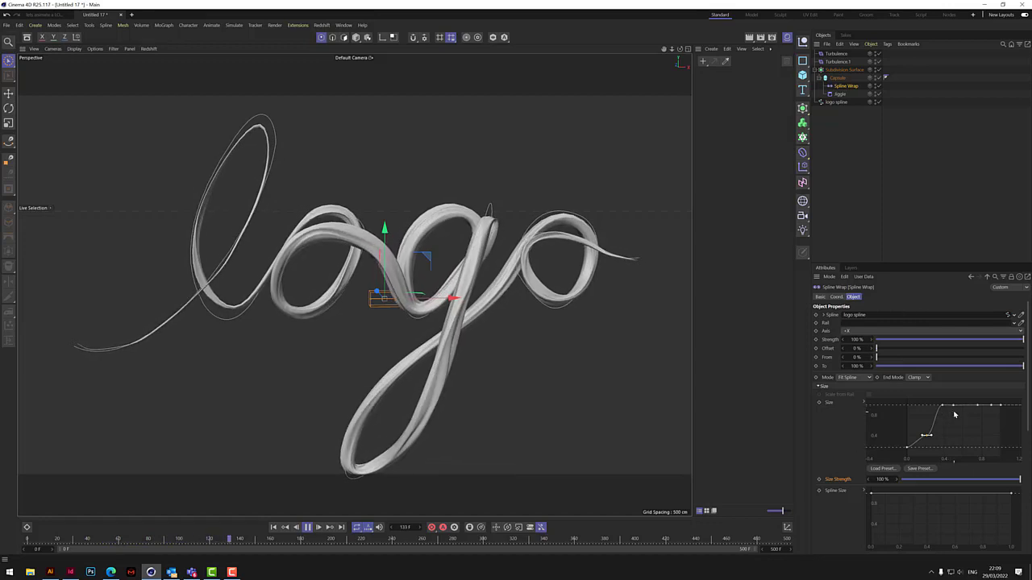
{"action": "left_click_drag", "start_coordinate": [941, 405], "coordinate": [951, 441]}
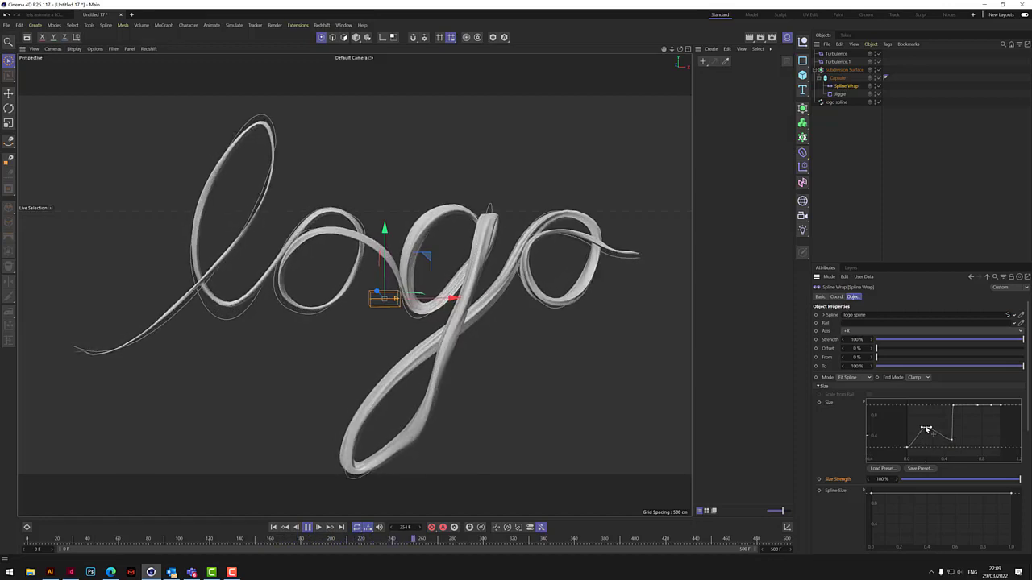
{"action": "left_click_drag", "start_coordinate": [926, 430], "coordinate": [927, 412]}
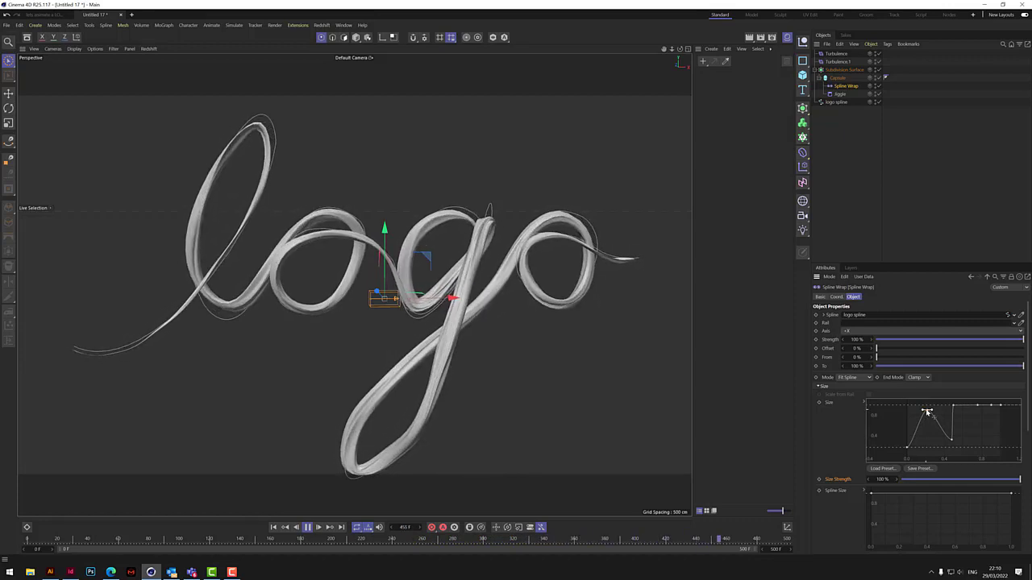
{"action": "left_click_drag", "start_coordinate": [927, 413], "coordinate": [921, 411]}
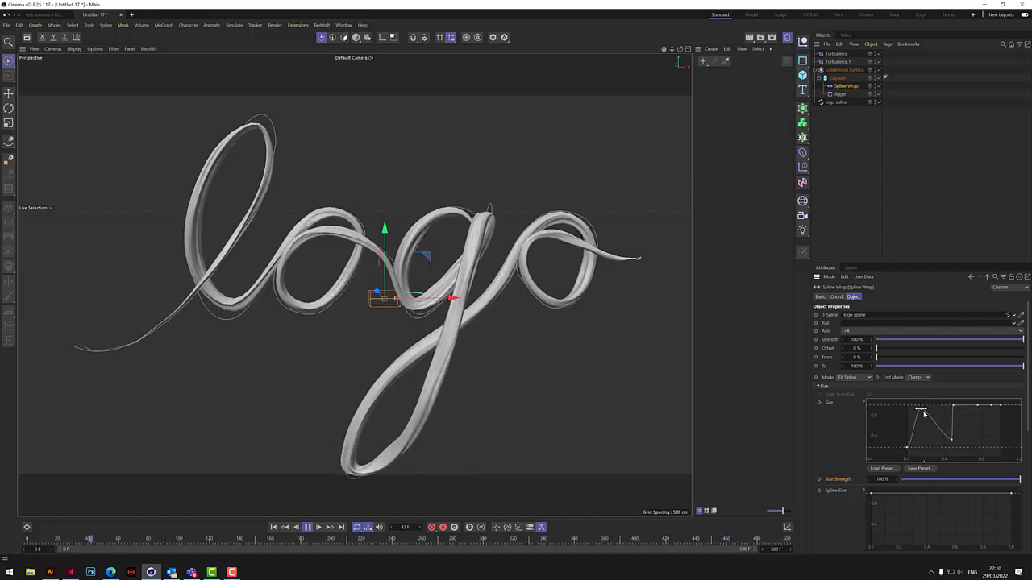
{"action": "left_click_drag", "start_coordinate": [952, 442], "coordinate": [938, 442]}
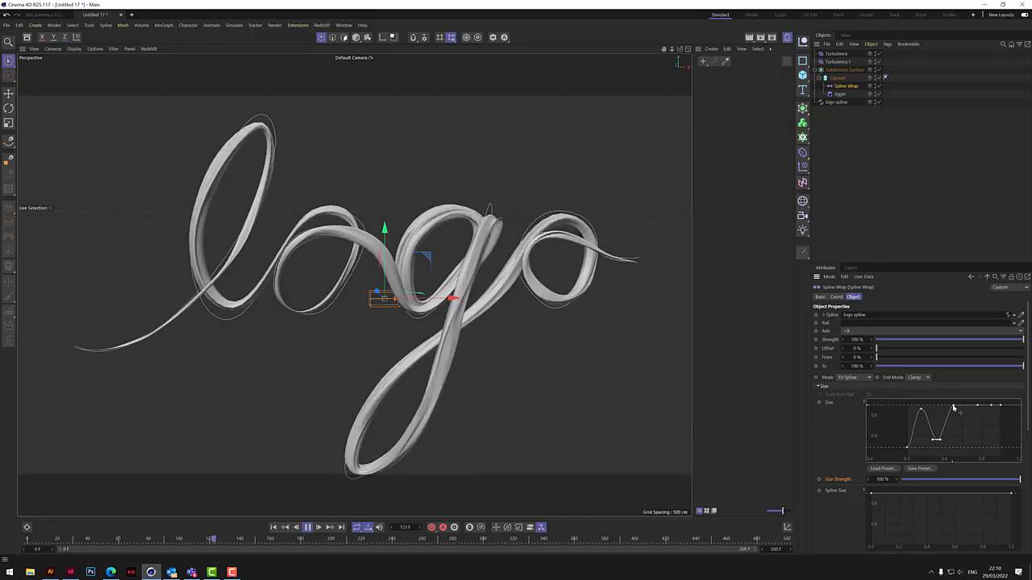
Shape the rest of the Size curve into two more peaks with a dip between them, lowering its end point to about 0.2
{"action": "left_click_drag", "start_coordinate": [953, 405], "coordinate": [959, 439]}
{"action": "left_click_drag", "start_coordinate": [990, 406], "coordinate": [994, 443]}
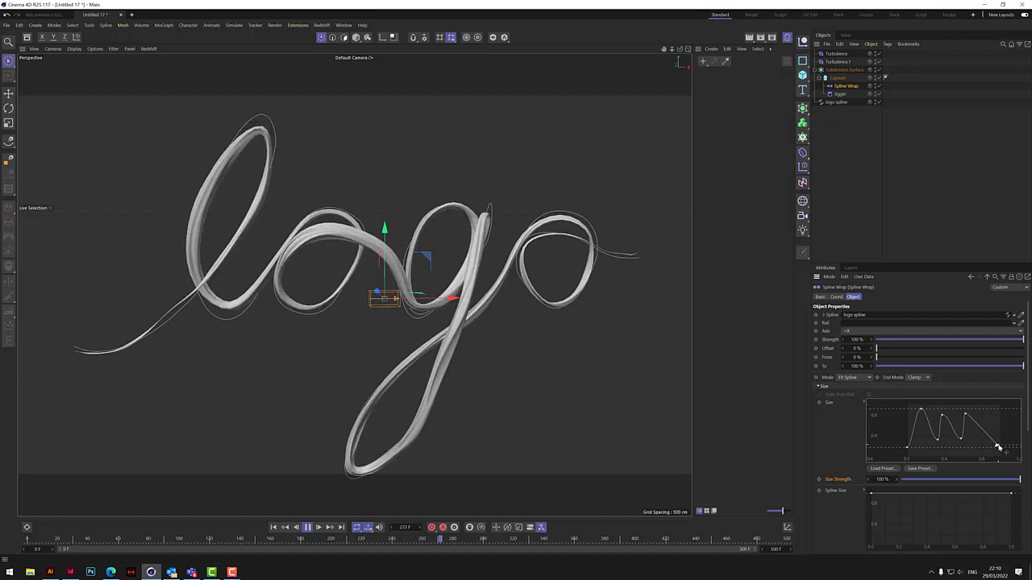
{"action": "mouse_move", "coordinate": [971, 421]}
{"action": "left_mouse_down"}
{"action": "mouse_move", "coordinate": [980, 445]}
{"action": "mouse_move", "coordinate": [974, 412]}
{"action": "left_mouse_up"}
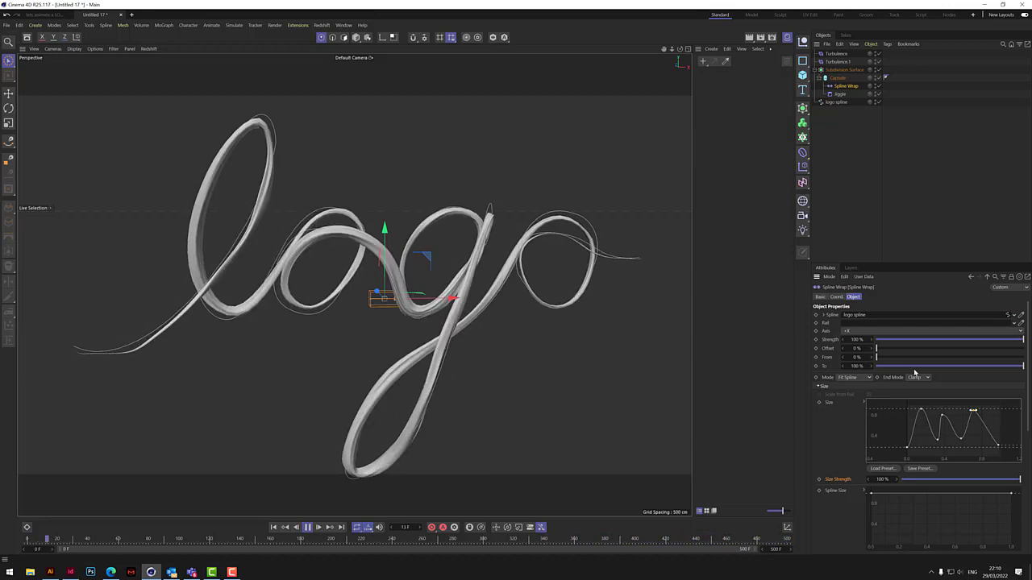
Add points to the middle of the Size curve for smaller peaks and dips, and raise its end point to about 0.75
{"action": "mouse_move", "coordinate": [944, 418]}
{"action": "left_mouse_down"}
{"action": "mouse_move", "coordinate": [949, 442]}
{"action": "mouse_move", "coordinate": [939, 412]}
{"action": "left_mouse_up"}
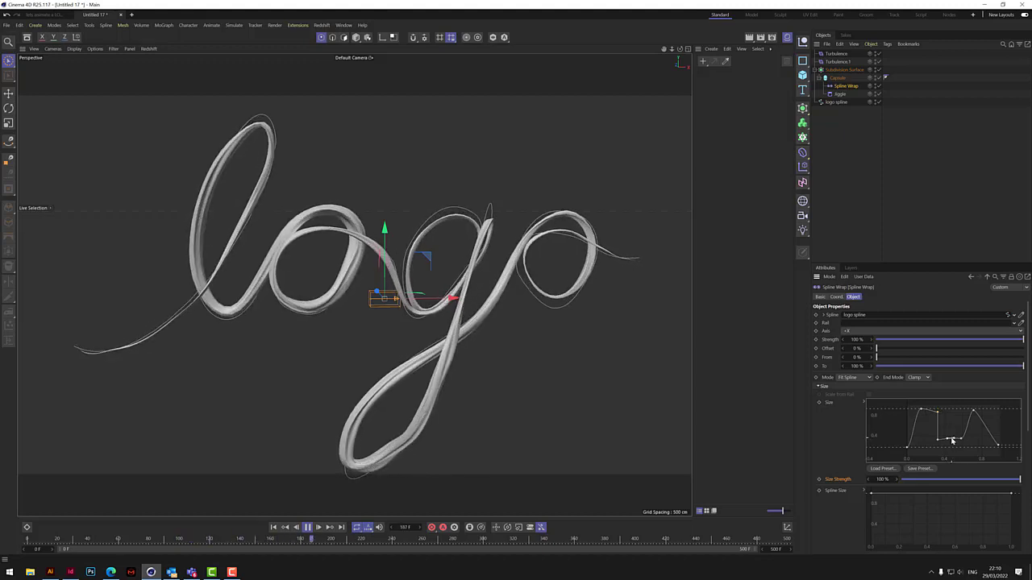
{"action": "left_click", "coordinate": [969, 426], "text": "ctrl"}
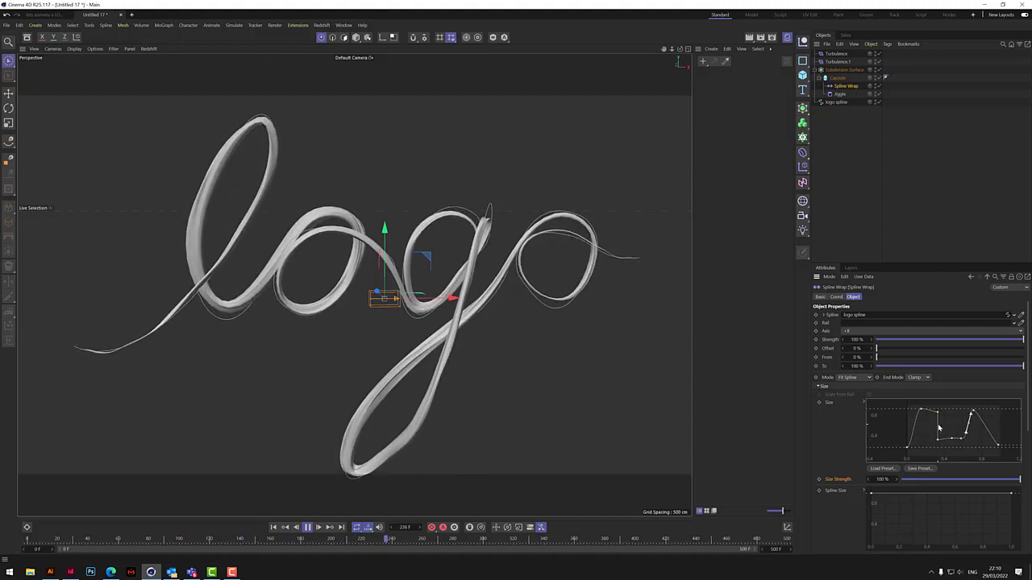
{"action": "left_click", "coordinate": [938, 427]}
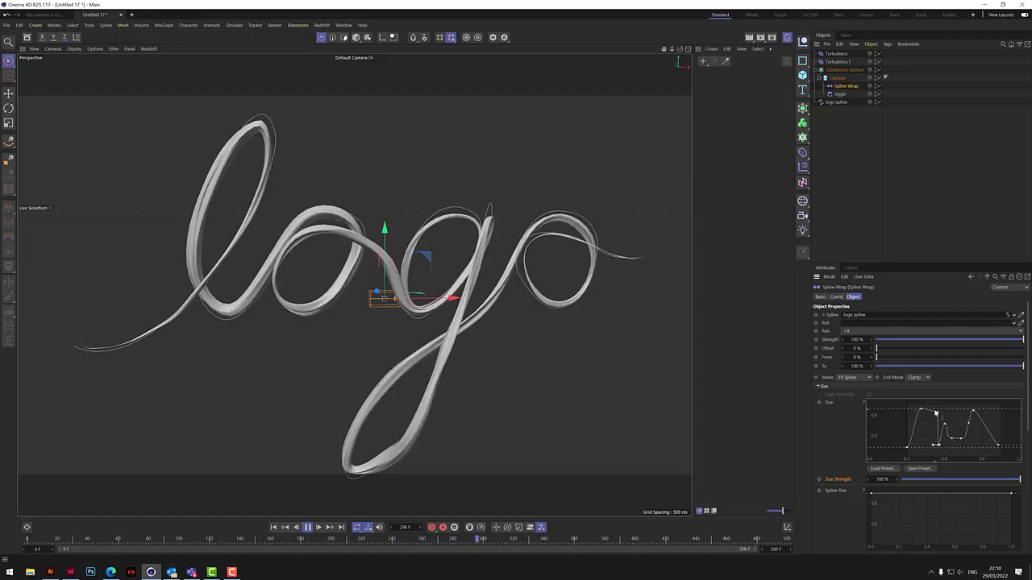
{"action": "mouse_move", "coordinate": [938, 414]}
{"action": "left_mouse_down"}
{"action": "mouse_move", "coordinate": [931, 428]}
{"action": "mouse_move", "coordinate": [944, 414]}
{"action": "left_mouse_up"}
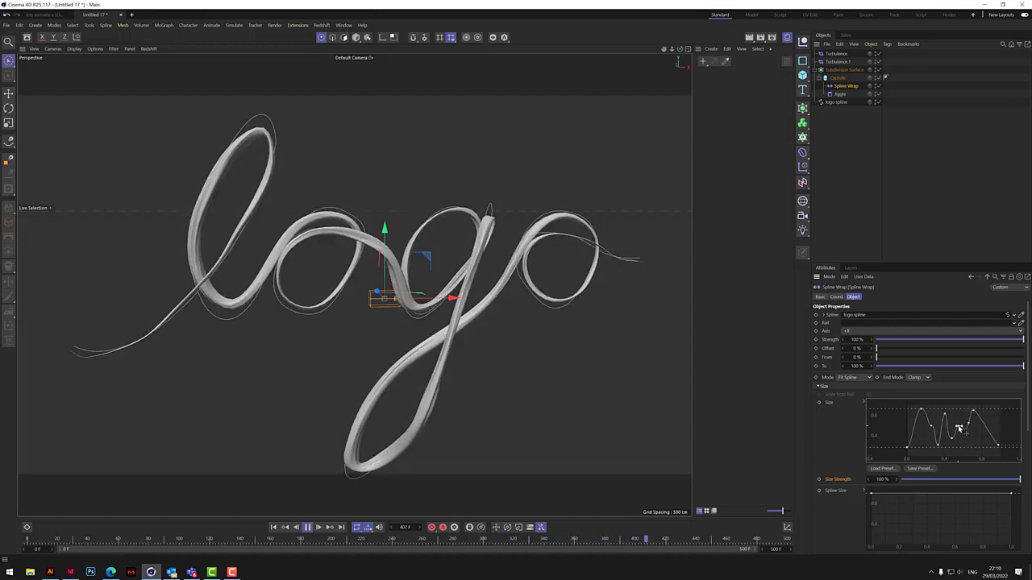
{"action": "left_click", "coordinate": [968, 424]}
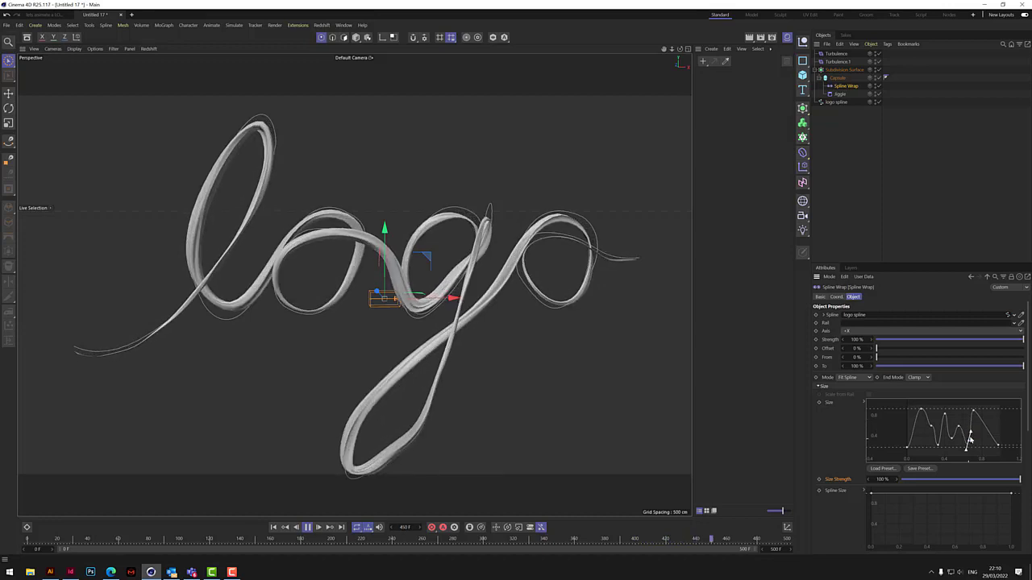
{"action": "left_click_drag", "start_coordinate": [973, 413], "coordinate": [996, 420]}
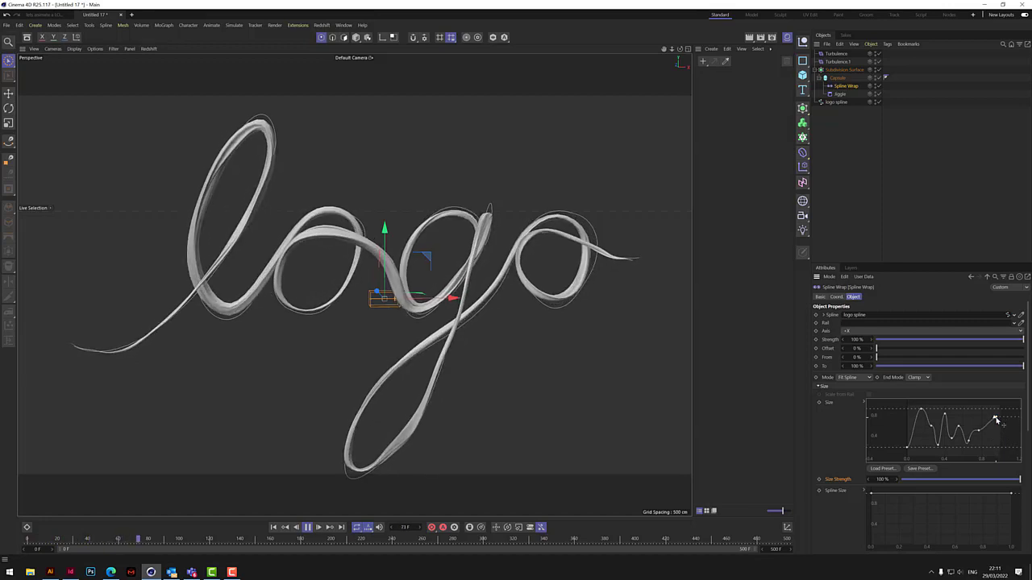
Even out the Size curve's peaks at about 0.8, lower its end point to about 0.3, and stop the preview
{"action": "mouse_move", "coordinate": [923, 412]}
{"action": "left_mouse_down"}
{"action": "mouse_move", "coordinate": [925, 435]}
{"action": "mouse_move", "coordinate": [919, 415]}
{"action": "left_mouse_up"}
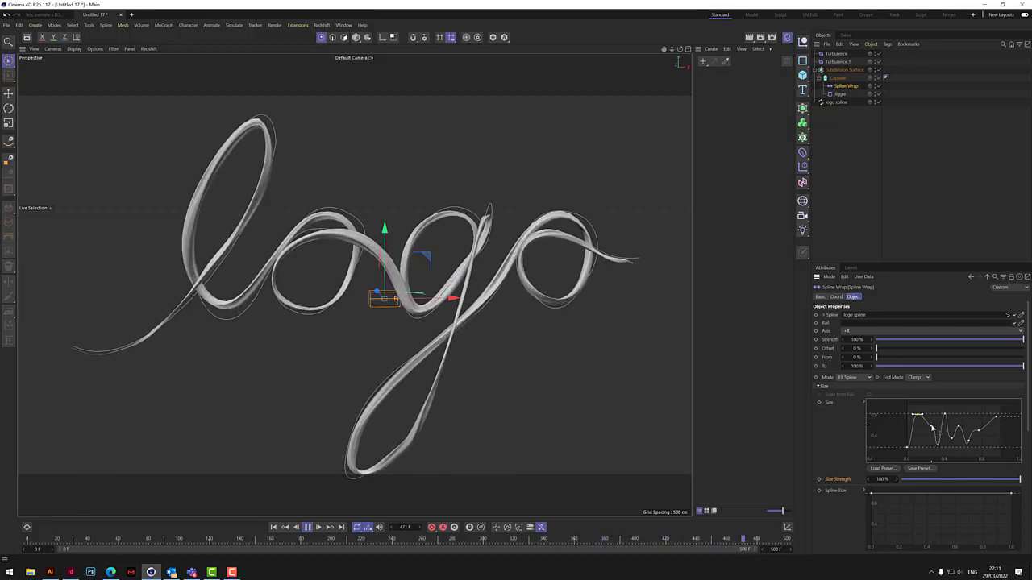
{"action": "left_click_drag", "start_coordinate": [932, 428], "coordinate": [960, 421]}
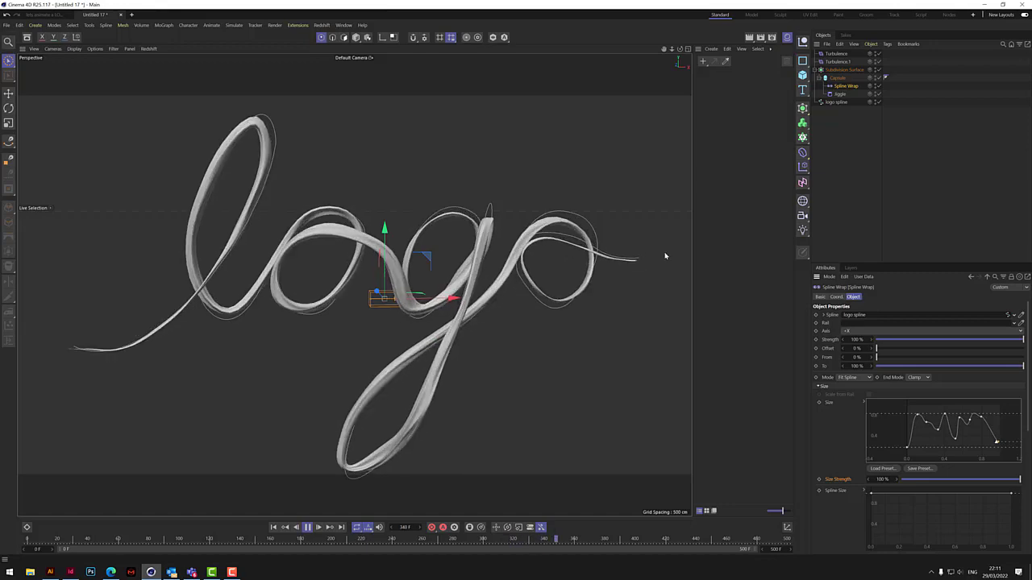
{"action": "left_click_drag", "start_coordinate": [679, 51], "coordinate": [353, 283]}
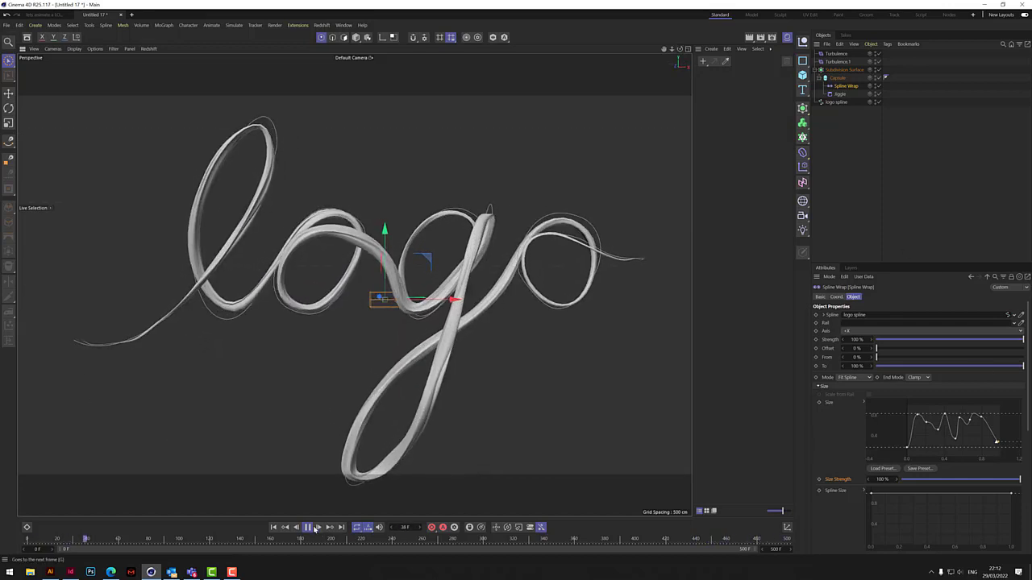
{"action": "key", "text": "F8"}
Raise the Spline Wrap Rotation curve's start point to 1.0 and bend its tangent downward while the animation plays
{"action": "left_click_drag", "start_coordinate": [1029, 420], "coordinate": [1023, 508]}
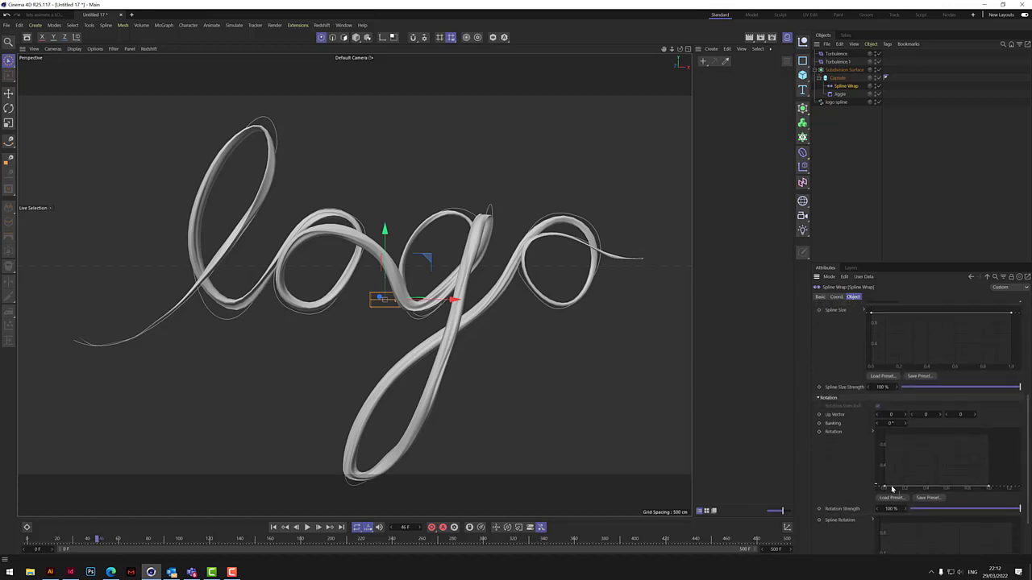
{"action": "left_click_drag", "start_coordinate": [889, 489], "coordinate": [884, 435]}
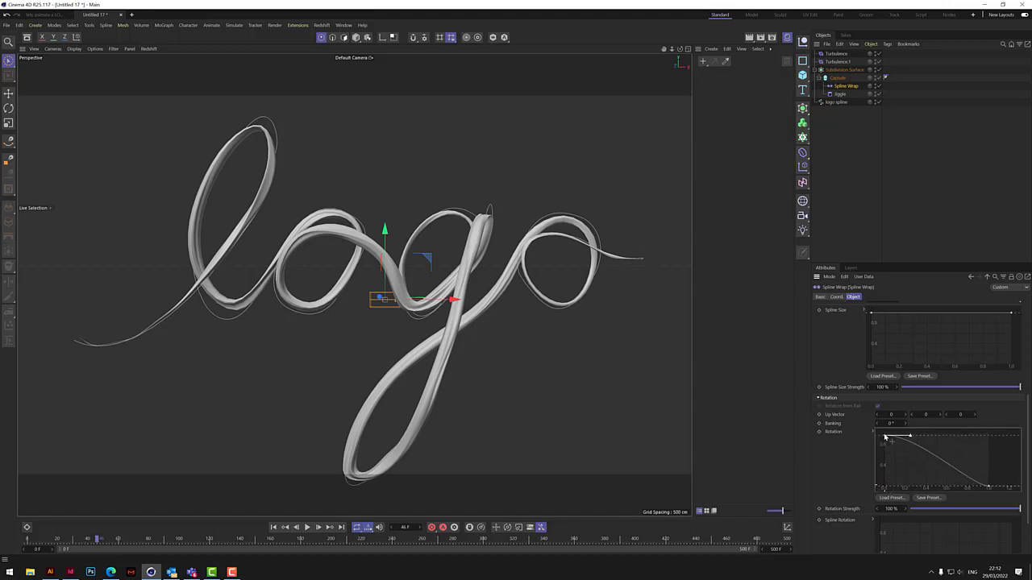
{"action": "left_click", "coordinate": [307, 527]}
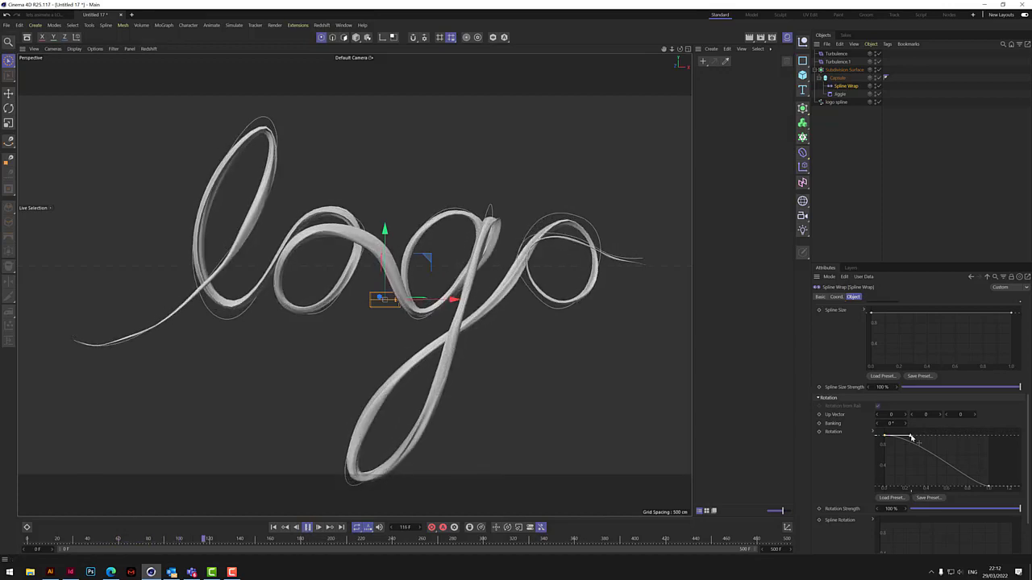
{"action": "left_click_drag", "start_coordinate": [911, 438], "coordinate": [902, 473]}
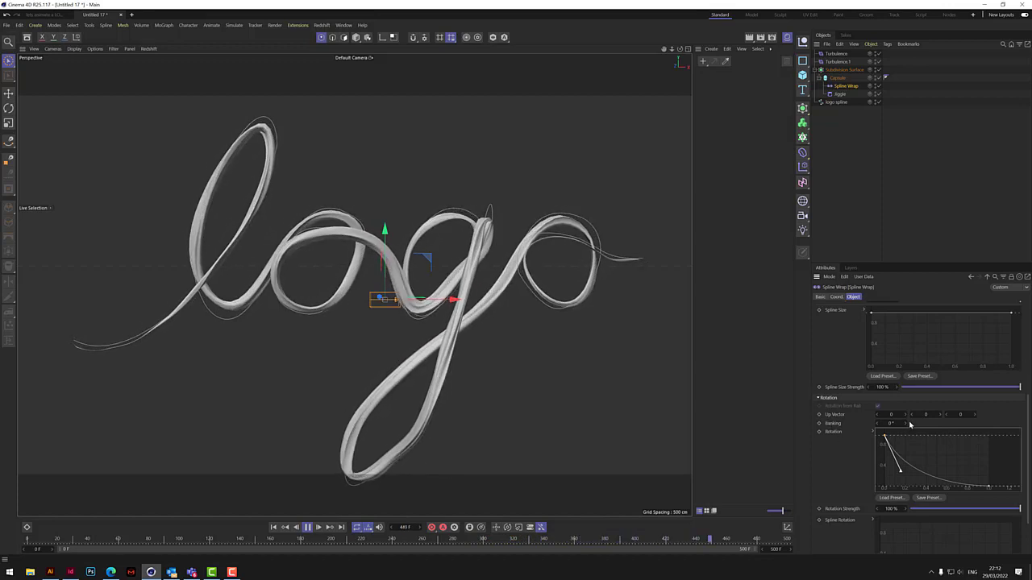
Set the Spline Wrap's Banking to 50°, checking the twist from an angled view
{"action": "mouse_move", "coordinate": [905, 423]}
{"action": "left_mouse_down"}
{"action": "mouse_move", "coordinate": [915, 423]}
{"action": "mouse_move", "coordinate": [905, 425]}
{"action": "left_mouse_up"}
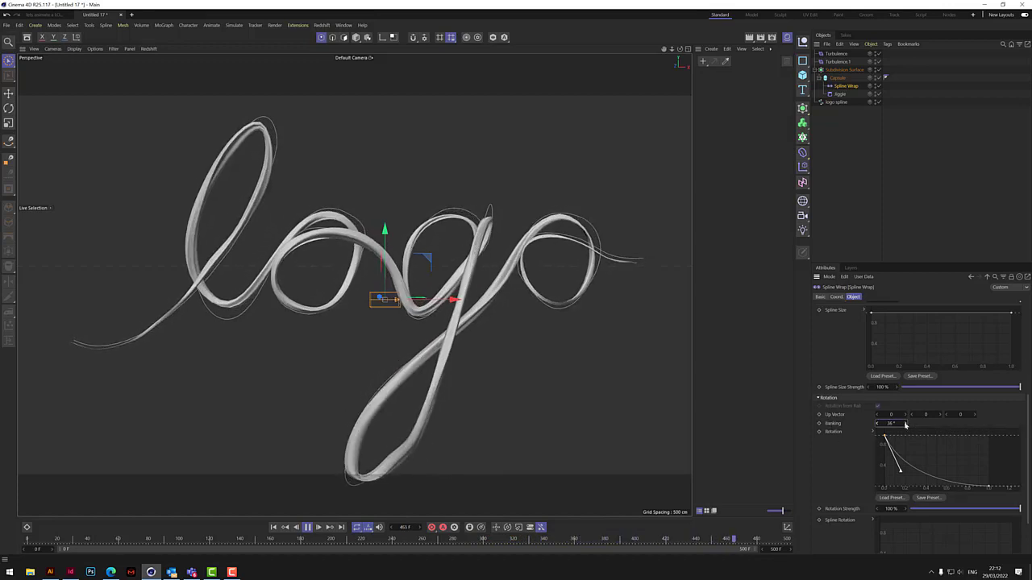
{"action": "left_click_drag", "start_coordinate": [379, 278], "coordinate": [338, 287], "text": "alt"}
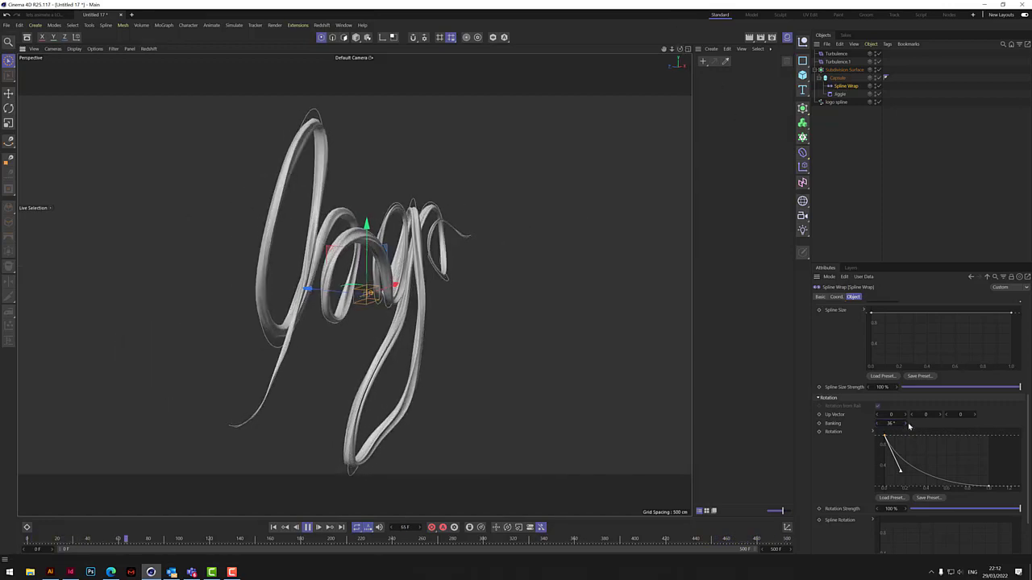
{"action": "left_click_drag", "start_coordinate": [906, 425], "coordinate": [912, 426]}
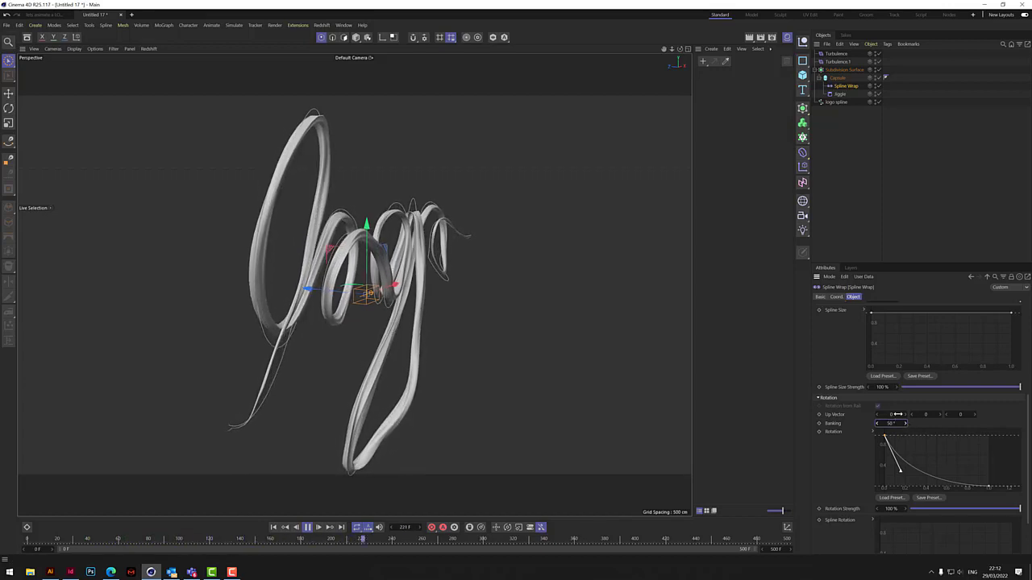
Bend the Rotation curve's end tangent upward and steepen the start tangent down to form an S-shaped falloff
{"action": "left_click", "coordinate": [989, 486]}
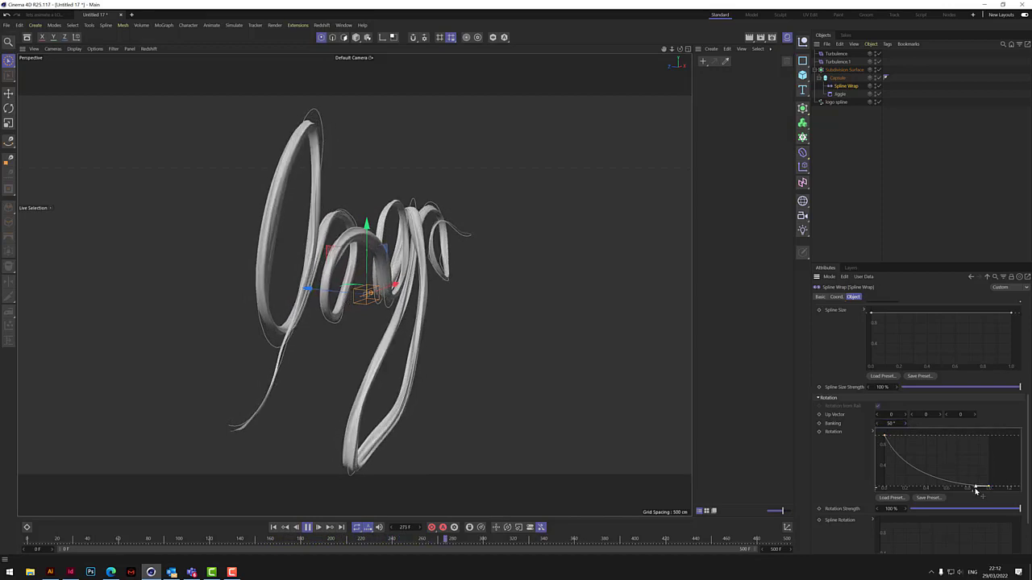
{"action": "left_click_drag", "start_coordinate": [976, 487], "coordinate": [972, 452]}
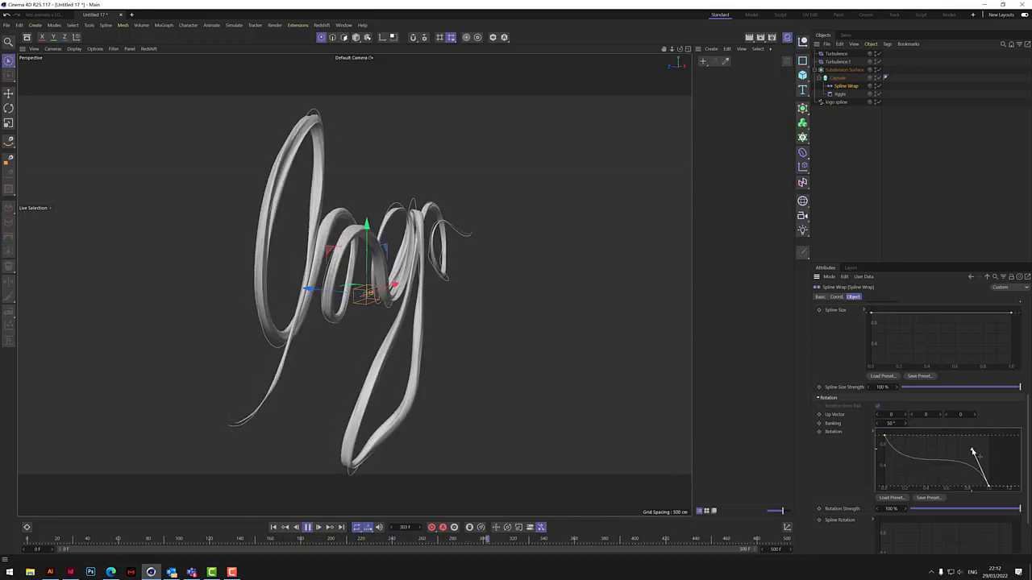
{"action": "left_click_drag", "start_coordinate": [887, 440], "coordinate": [904, 493]}
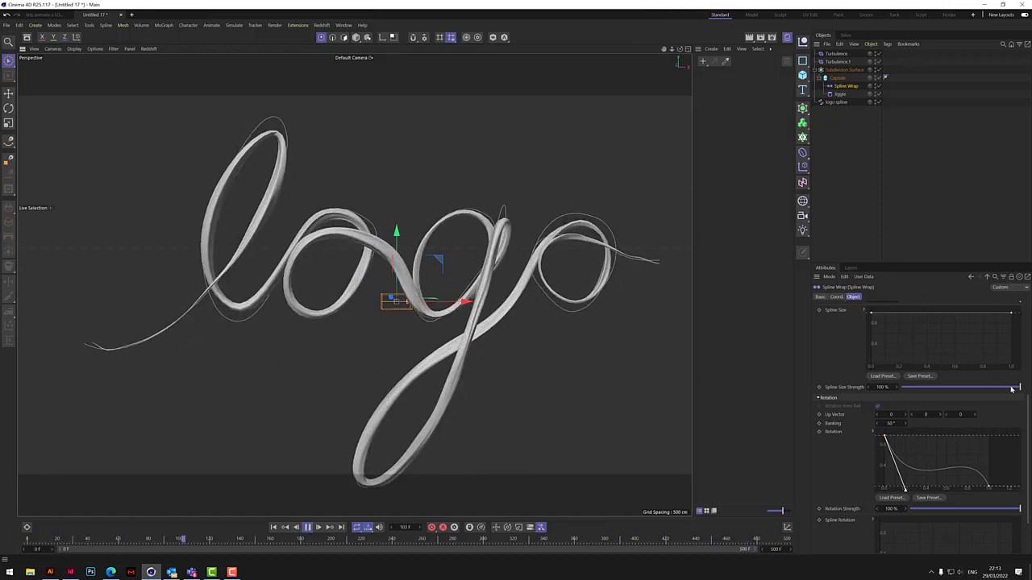
Set the Spline Size Strength to 107% and raise the Size curve's first peak to about 1.0
{"action": "left_click_drag", "start_coordinate": [1012, 388], "coordinate": [1010, 389]}
{"action": "scroll", "coordinate": [858, 441], "scroll_direction": "up", "scroll_amount": 5}
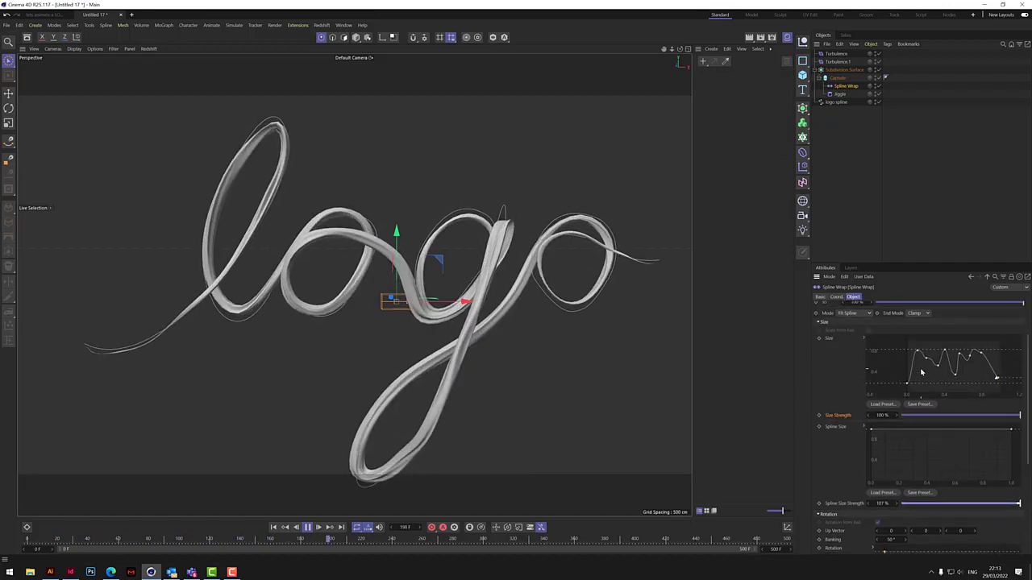
{"action": "left_click_drag", "start_coordinate": [917, 353], "coordinate": [920, 343]}
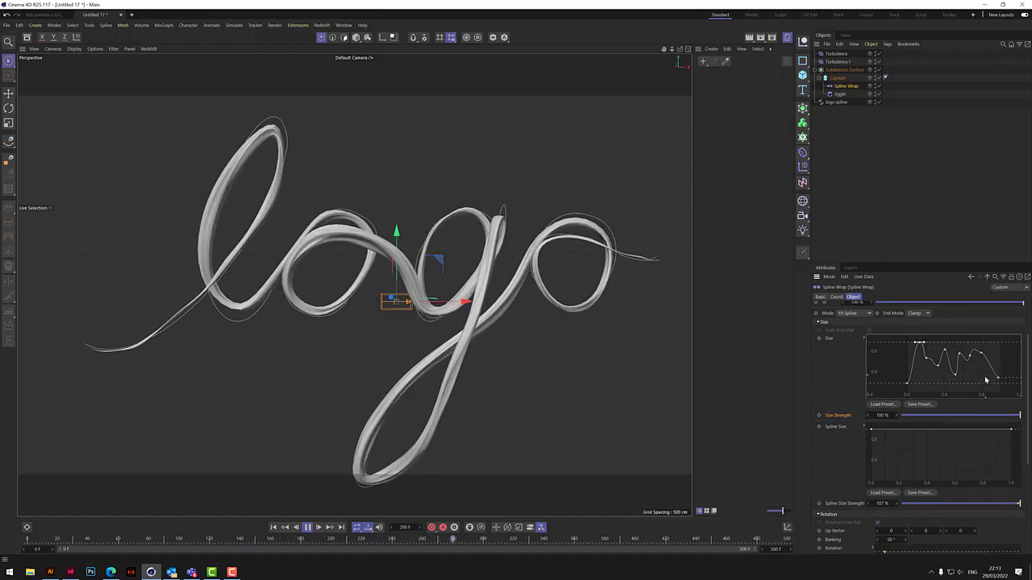
{"action": "scroll", "coordinate": [988, 378], "scroll_direction": "up", "scroll_amount": 1}
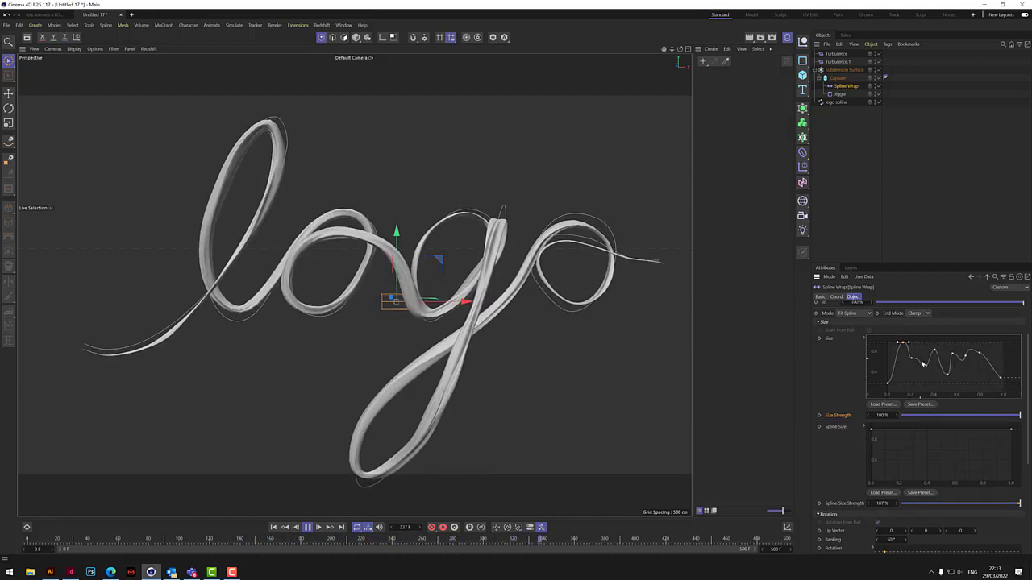
{"action": "left_click_drag", "start_coordinate": [903, 344], "coordinate": [904, 333]}
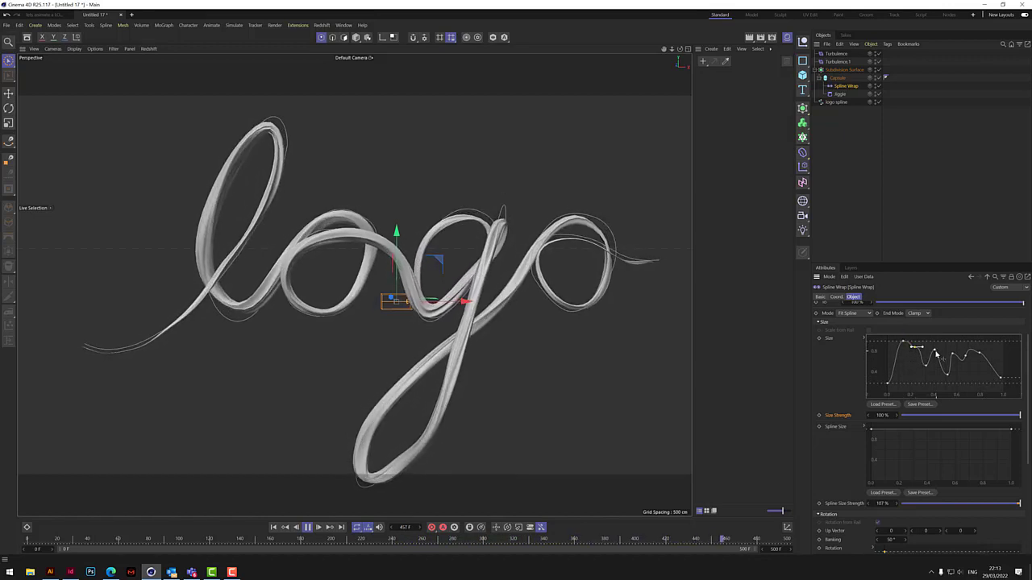
Raise the Size curve's later peaks to about 1.0 and its start, end and middle dip to about 0.5–0.6, stopping playback
{"action": "left_click_drag", "start_coordinate": [935, 356], "coordinate": [1000, 363]}
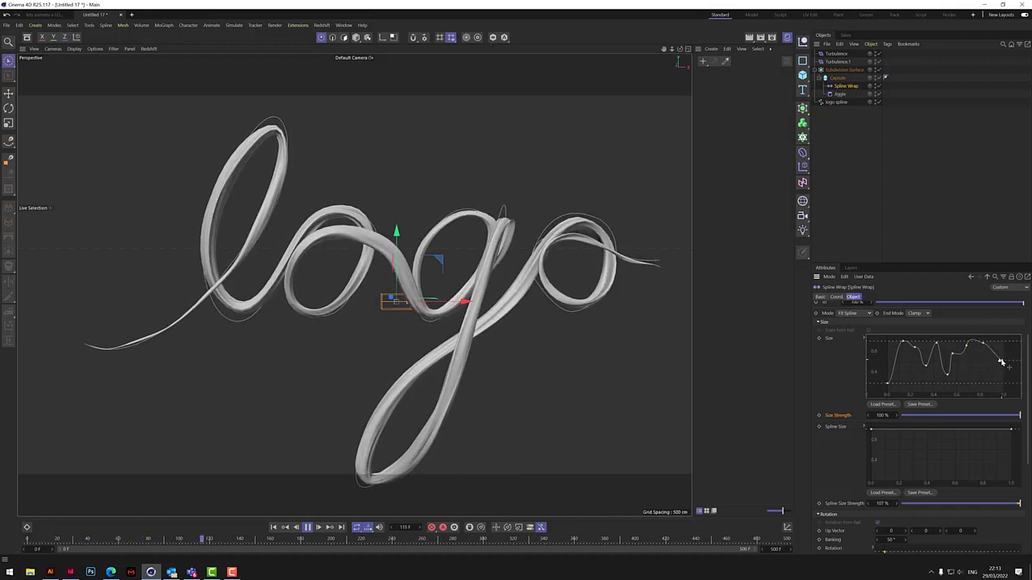
{"action": "mouse_move", "coordinate": [887, 384]}
{"action": "left_mouse_down"}
{"action": "mouse_move", "coordinate": [890, 355]}
{"action": "mouse_move", "coordinate": [888, 367]}
{"action": "left_mouse_up"}
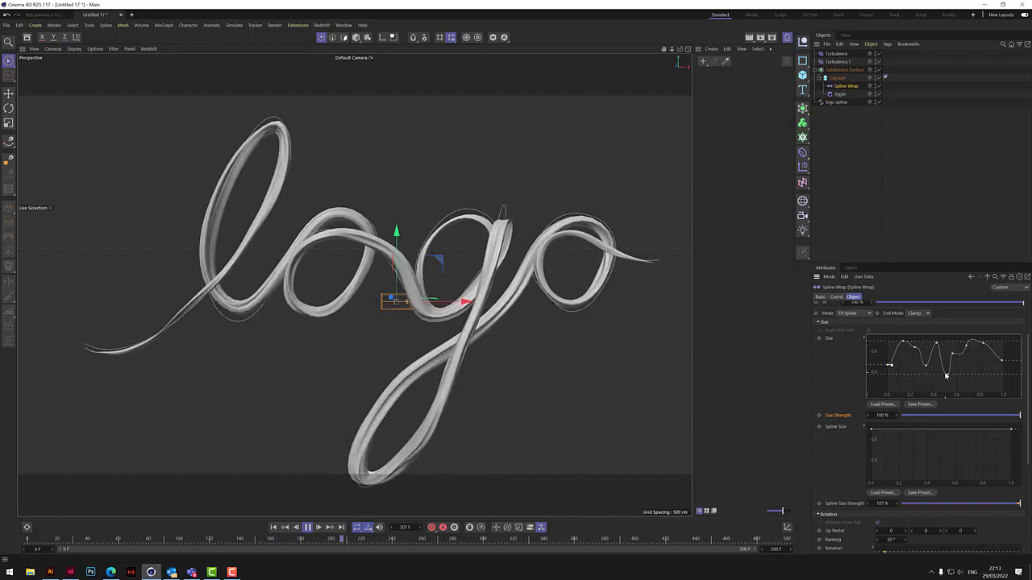
{"action": "left_click_drag", "start_coordinate": [946, 375], "coordinate": [948, 367]}
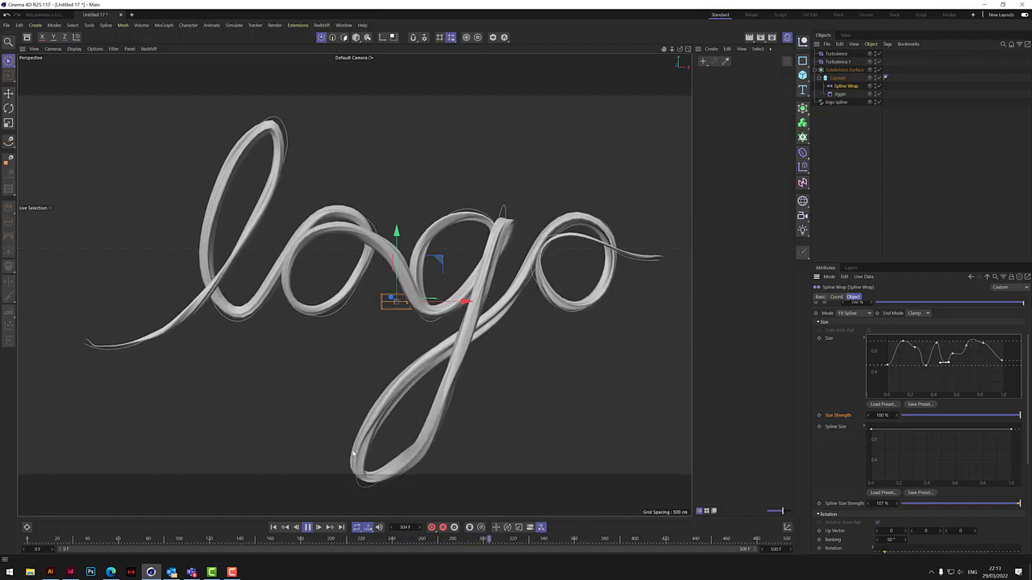
{"action": "left_click", "coordinate": [308, 528]}
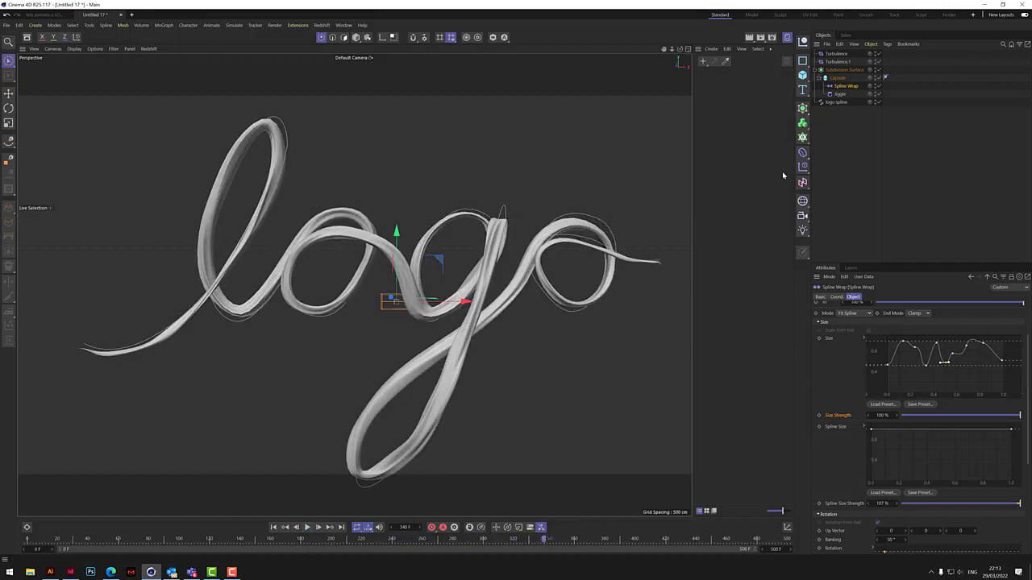
{"action": "scroll", "coordinate": [1030, 430], "scroll_direction": "up", "scroll_amount": 3}
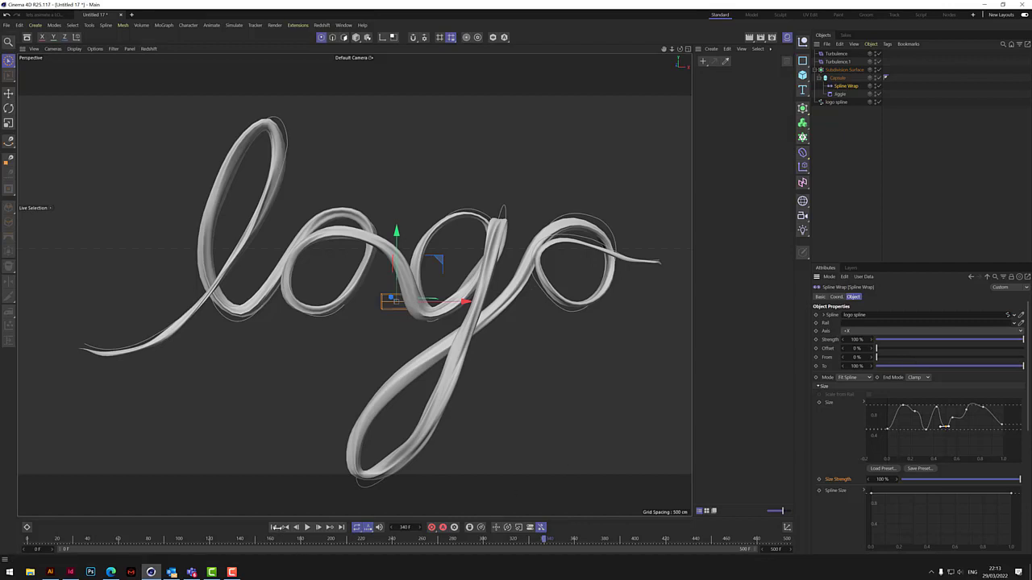
Keyframe the Spline Wrap's To and Size Strength at 0% on frame 0
{"action": "left_click", "coordinate": [274, 527]}
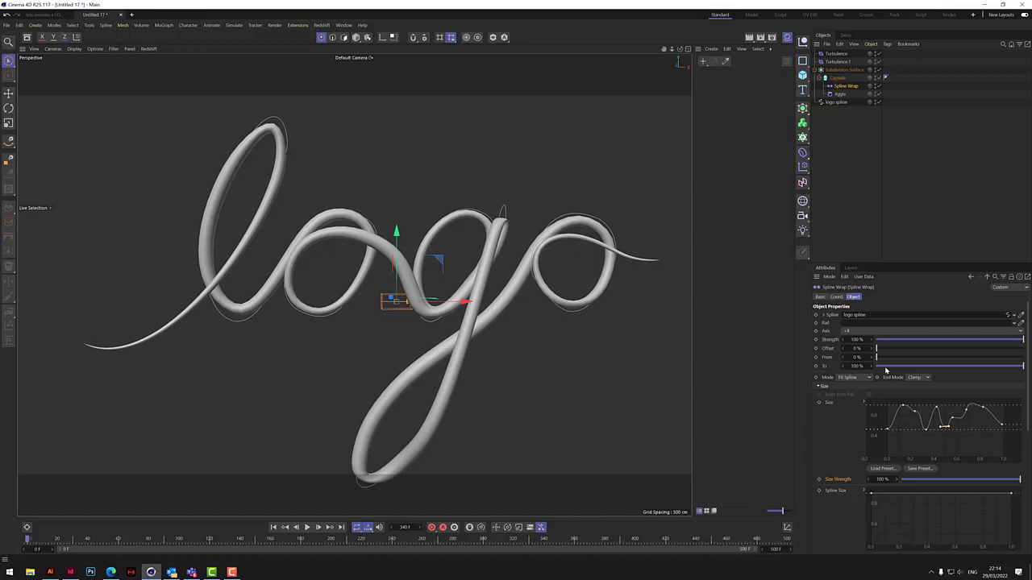
{"action": "left_click_drag", "start_coordinate": [885, 370], "coordinate": [875, 367]}
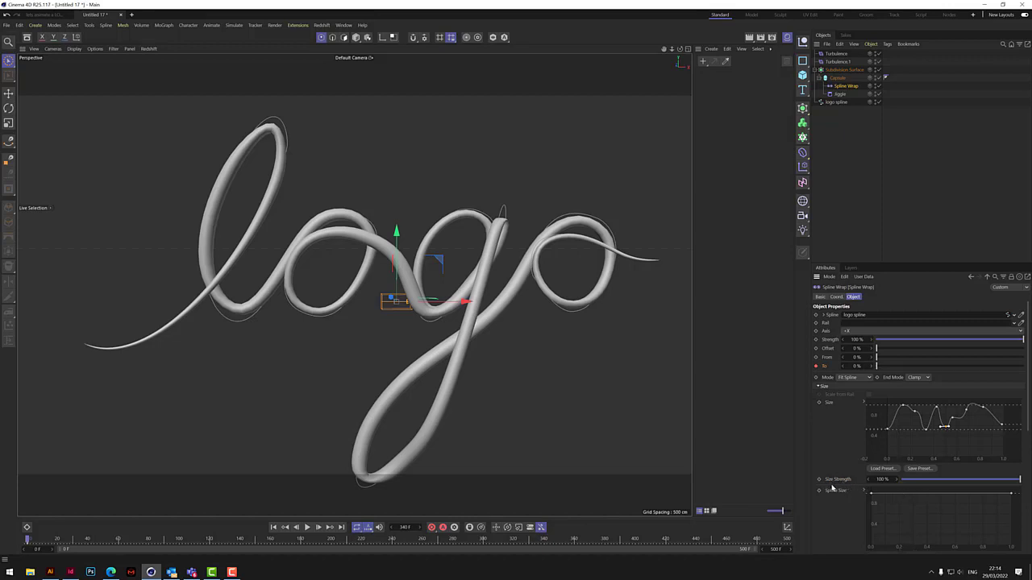
{"action": "left_click_drag", "start_coordinate": [911, 481], "coordinate": [894, 481]}
{"action": "left_click", "coordinate": [307, 528]}
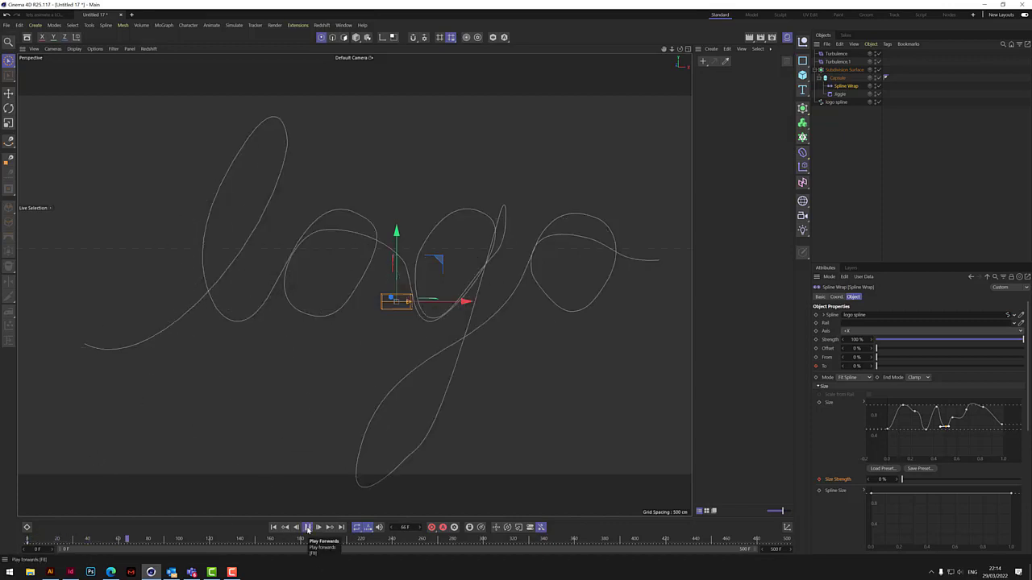
{"action": "left_click", "coordinate": [307, 528]}
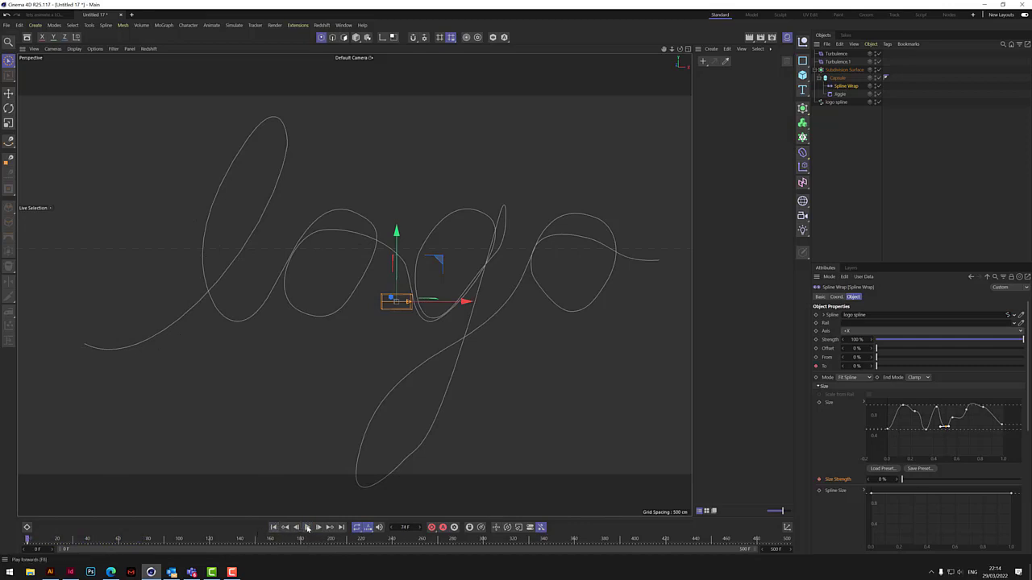
{"action": "left_click", "coordinate": [307, 528]}
Keyframe the Spline Wrap's To and Size Strength at 100% on frame 300, and play the animation from the start
{"action": "left_click", "coordinate": [485, 539]}
{"action": "left_click_drag", "start_coordinate": [878, 367], "coordinate": [1029, 367]}
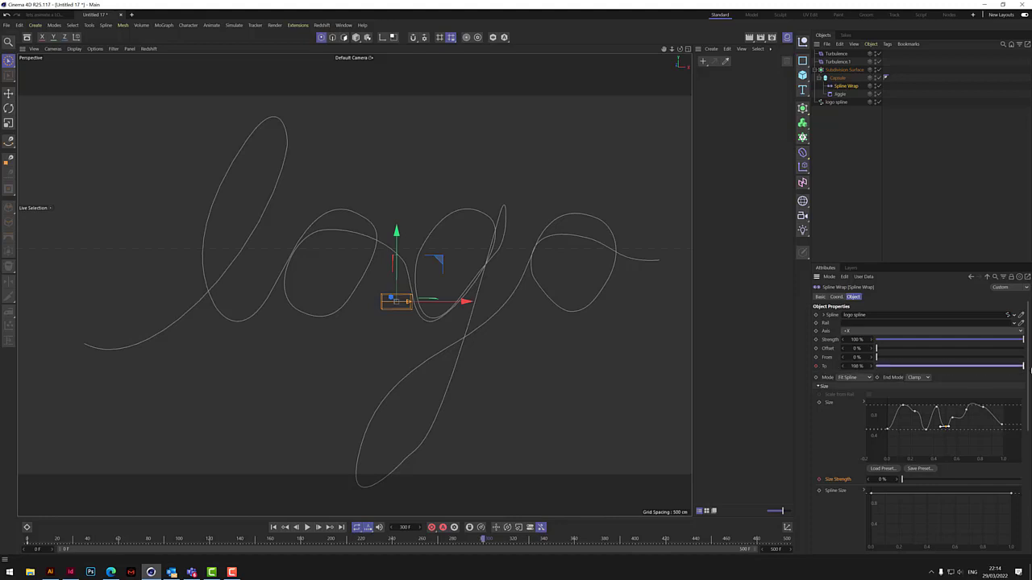
{"action": "left_click", "coordinate": [816, 367]}
{"action": "left_click_drag", "start_coordinate": [905, 481], "coordinate": [1021, 481]}
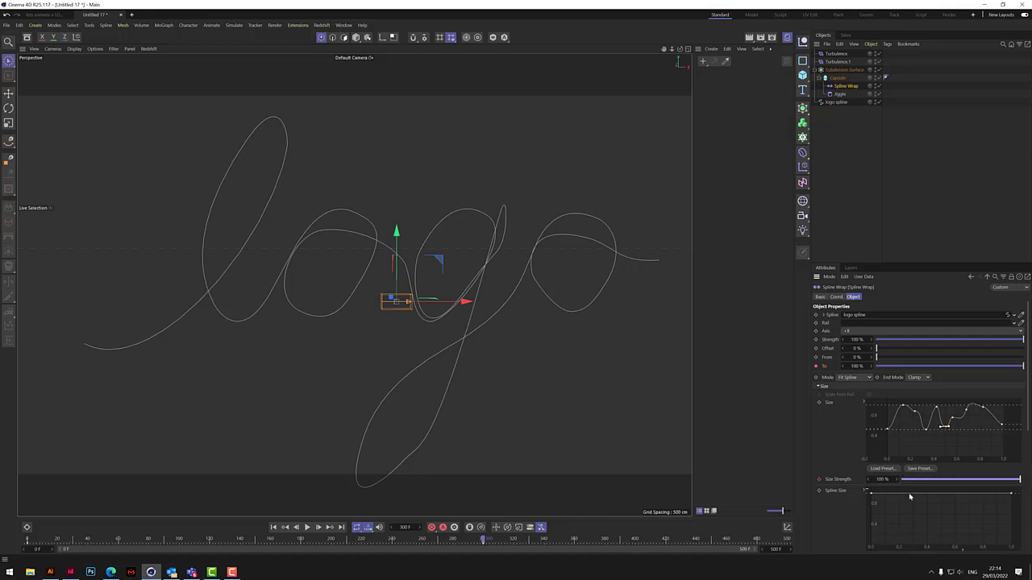
{"action": "left_click", "coordinate": [819, 480]}
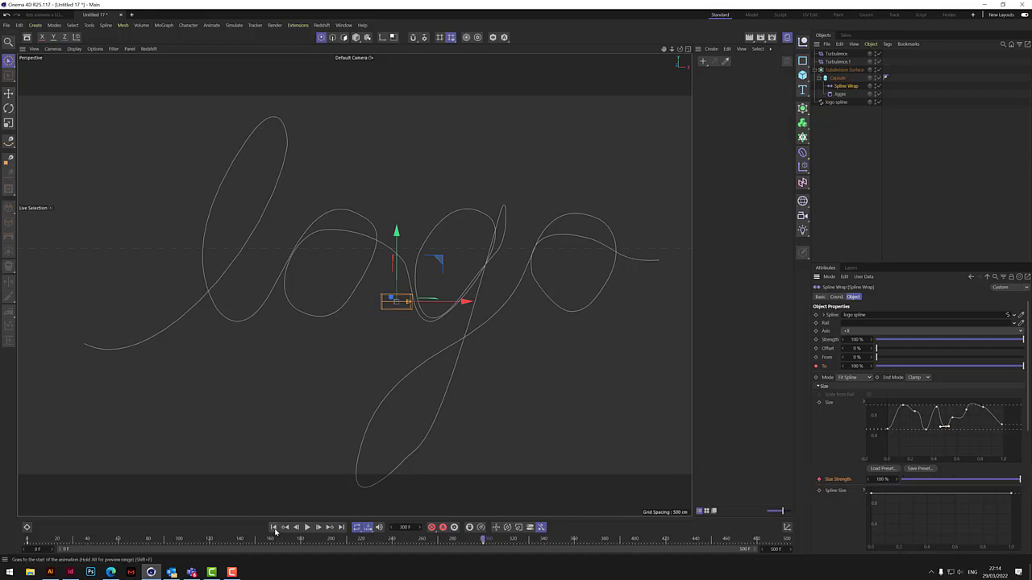
{"action": "left_click", "coordinate": [273, 527]}
{"action": "left_click", "coordinate": [307, 527]}
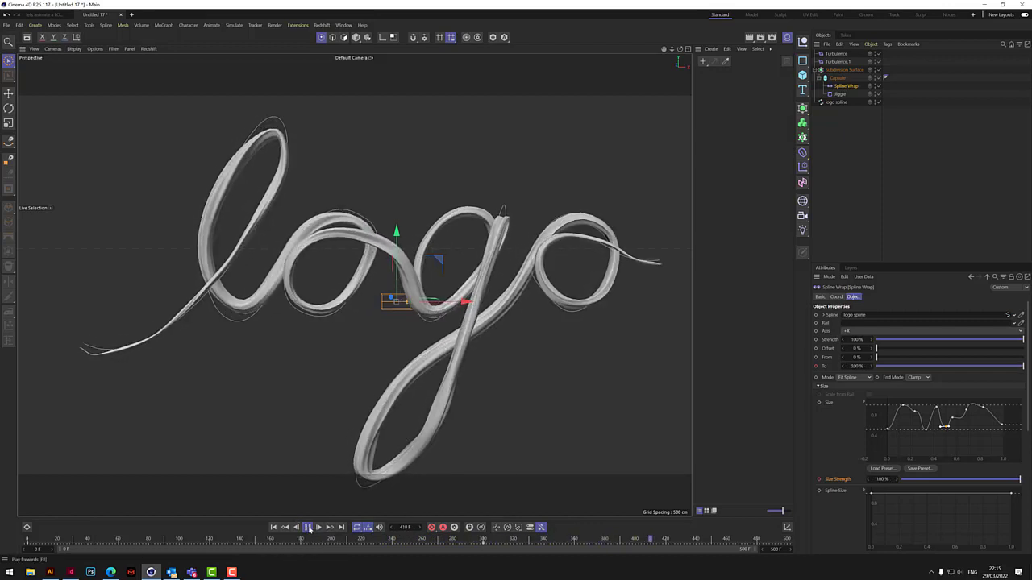
{"action": "key", "text": "space"}
Keyframe the Size Strength at 100% on frame 100 and replay the animation from the start
{"action": "left_click", "coordinate": [273, 527]}
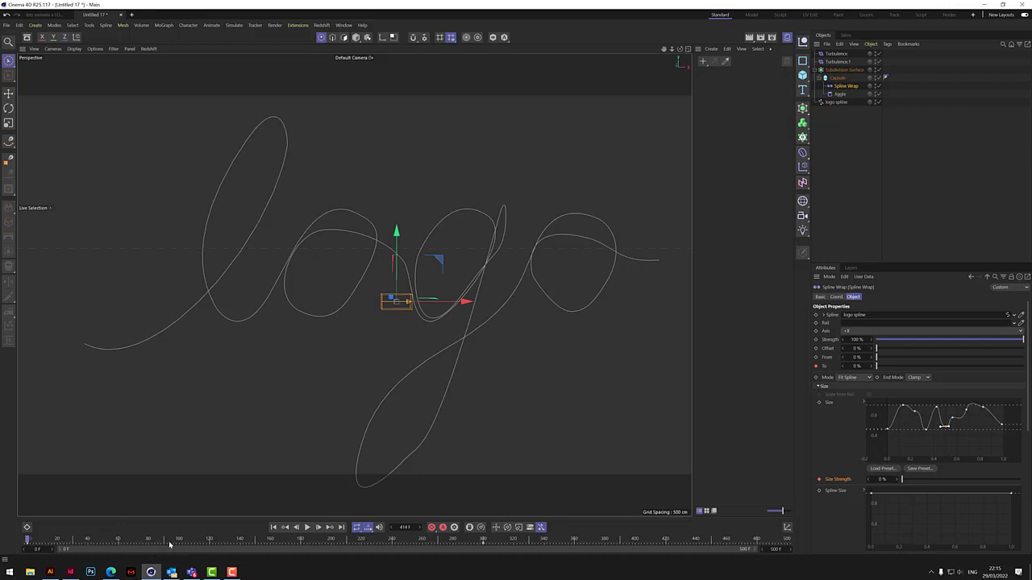
{"action": "left_click", "coordinate": [179, 542]}
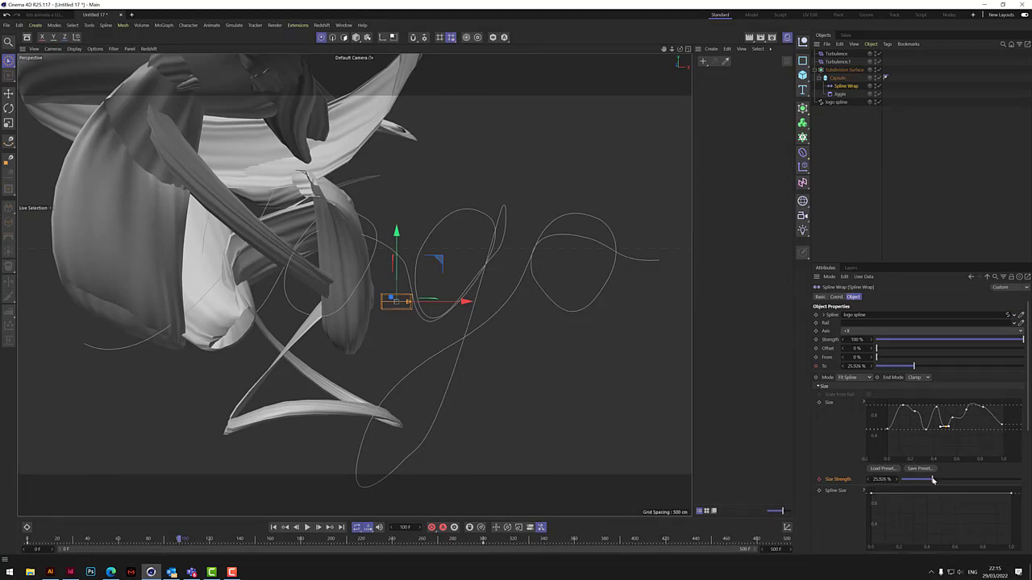
{"action": "left_click_drag", "start_coordinate": [932, 480], "coordinate": [1019, 480]}
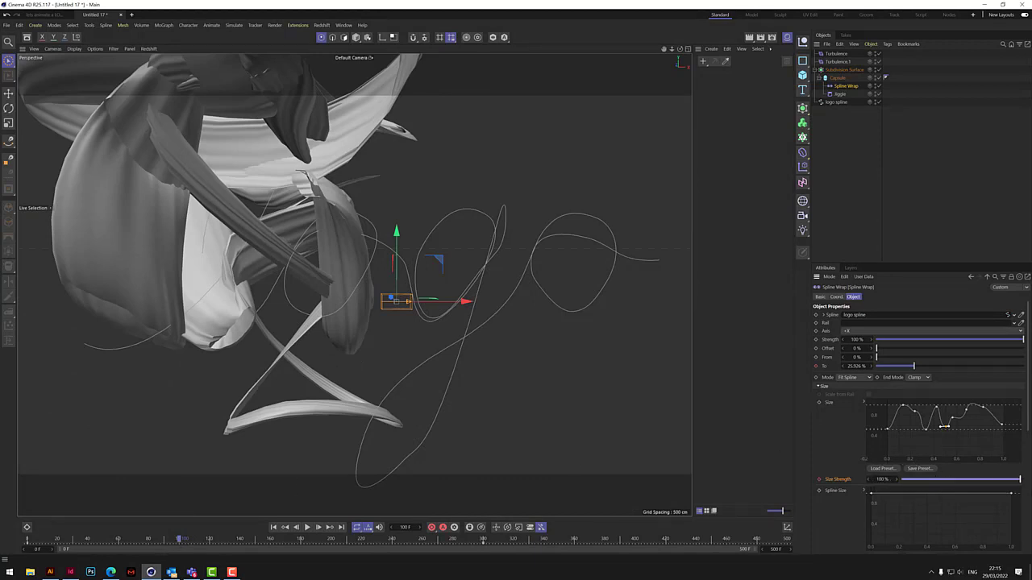
{"action": "left_click", "coordinate": [818, 481]}
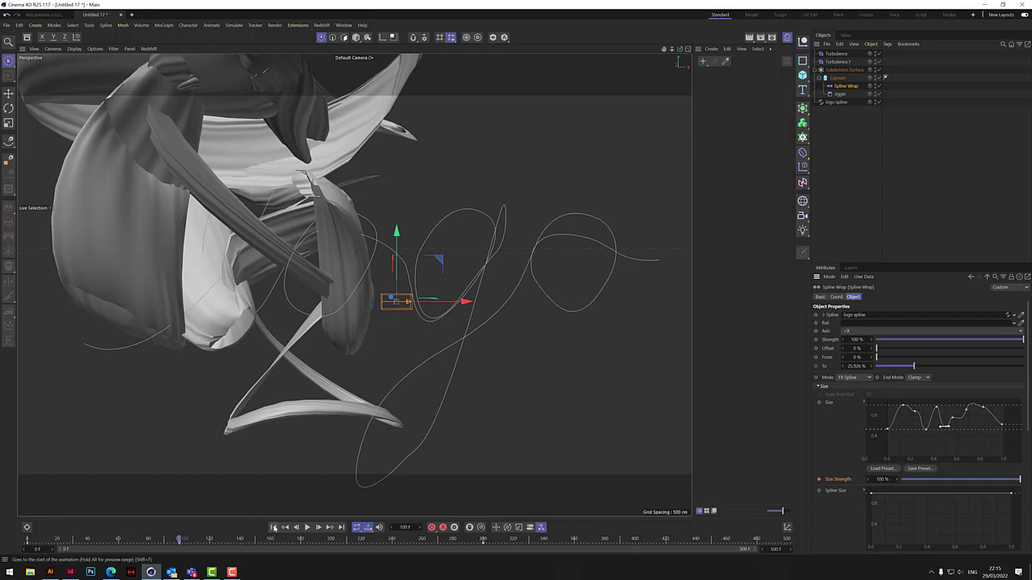
{"action": "left_click", "coordinate": [274, 527]}
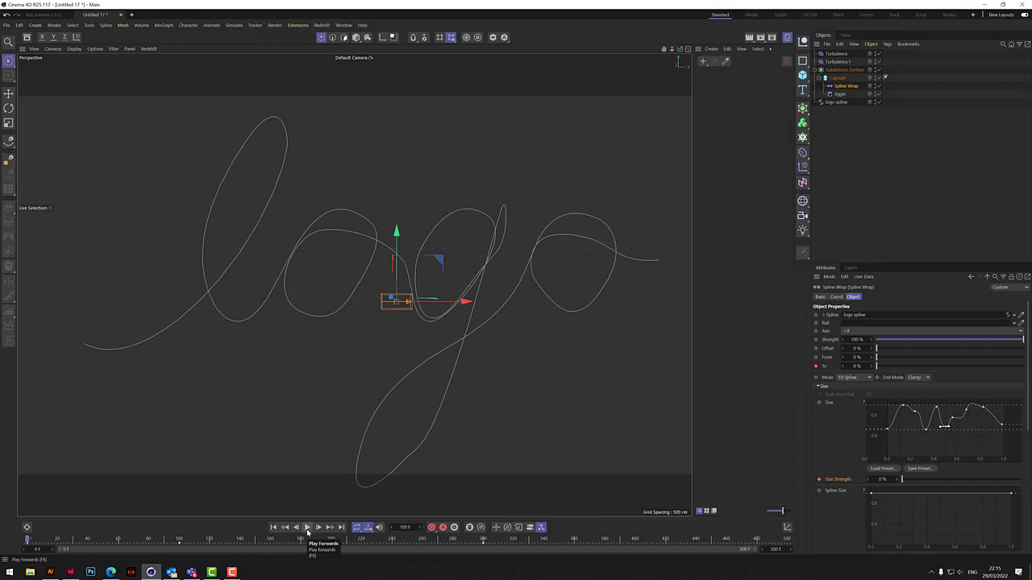
{"action": "left_click", "coordinate": [307, 529]}
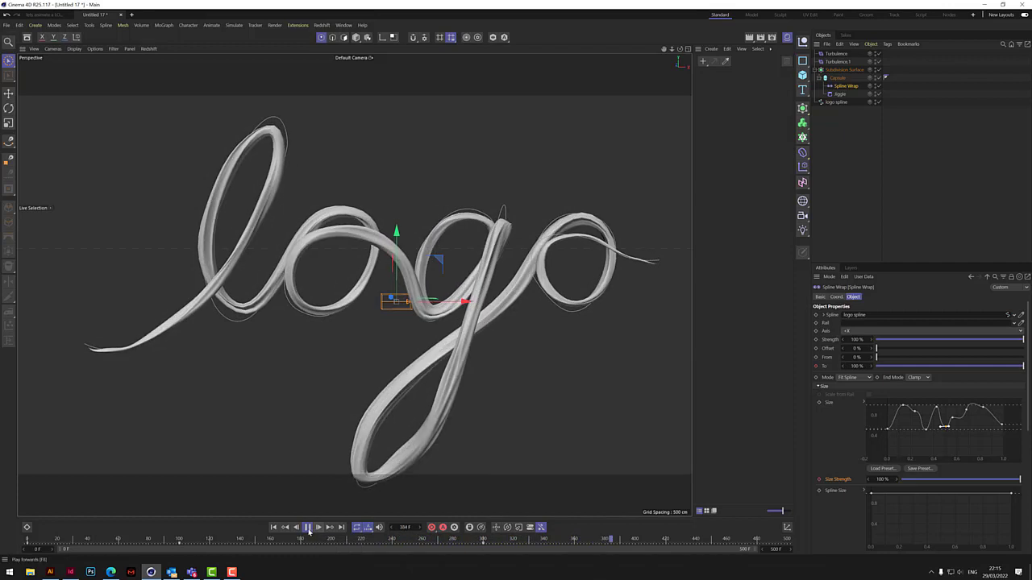
{"action": "left_click", "coordinate": [307, 527]}
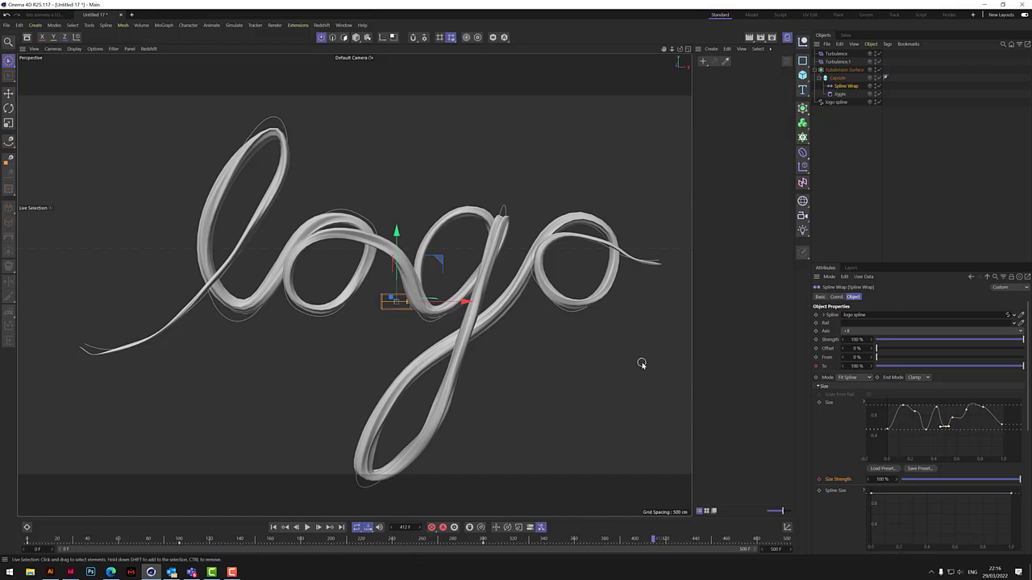
Create a new material and load a Gradient shader as its Color texture
{"action": "left_click", "coordinate": [729, 164]}
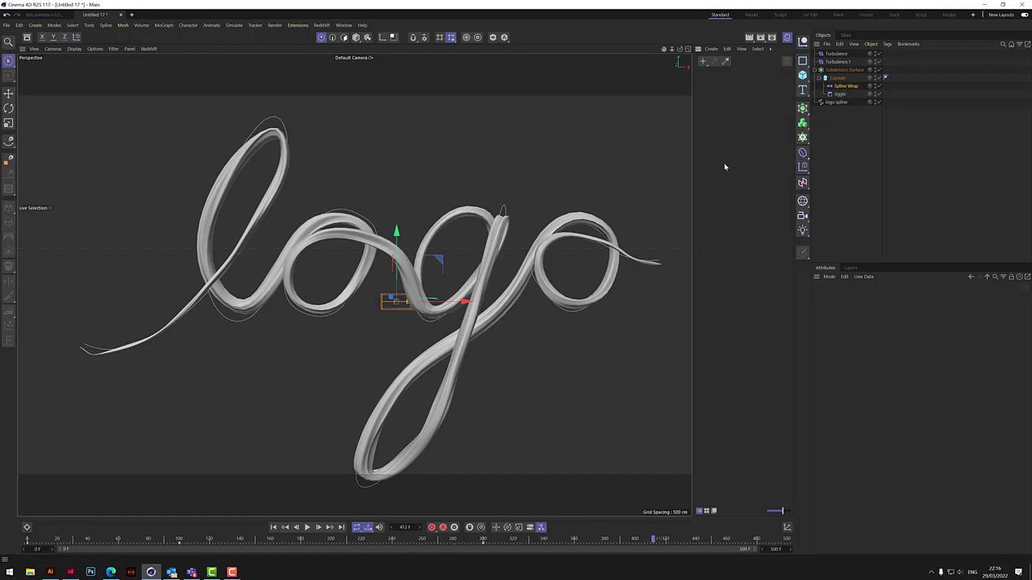
{"action": "double_click", "coordinate": [705, 68]}
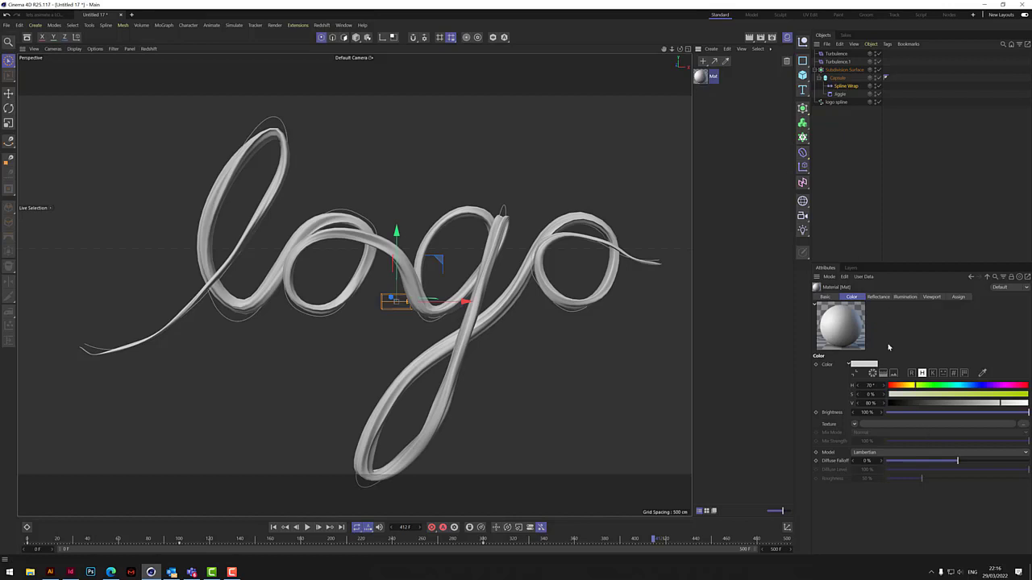
{"action": "left_click", "coordinate": [855, 426]}
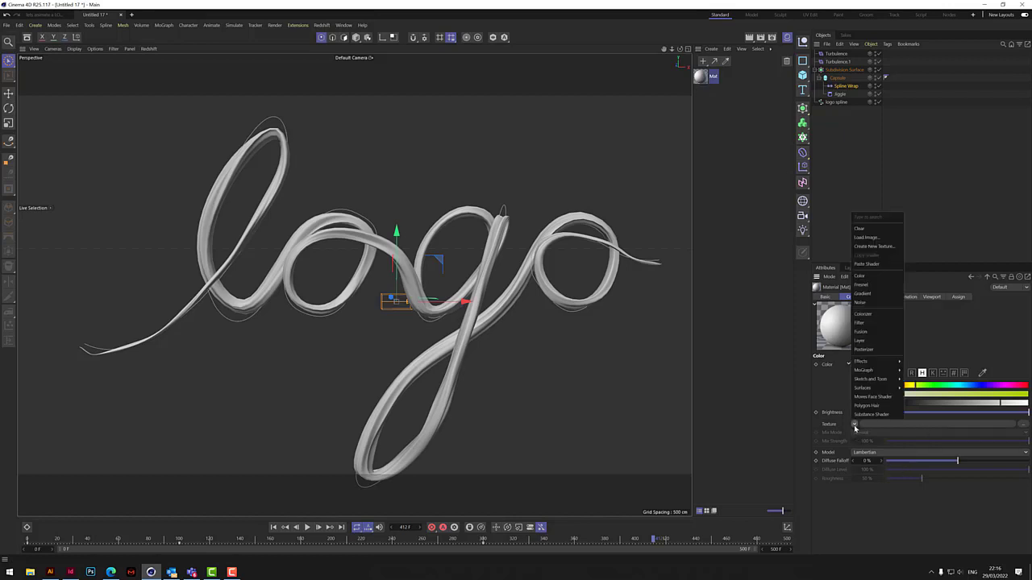
{"action": "left_click", "coordinate": [865, 293]}
Set the gradient's start knot to magenta with 100% saturation and 100% value
{"action": "left_click", "coordinate": [939, 424]}
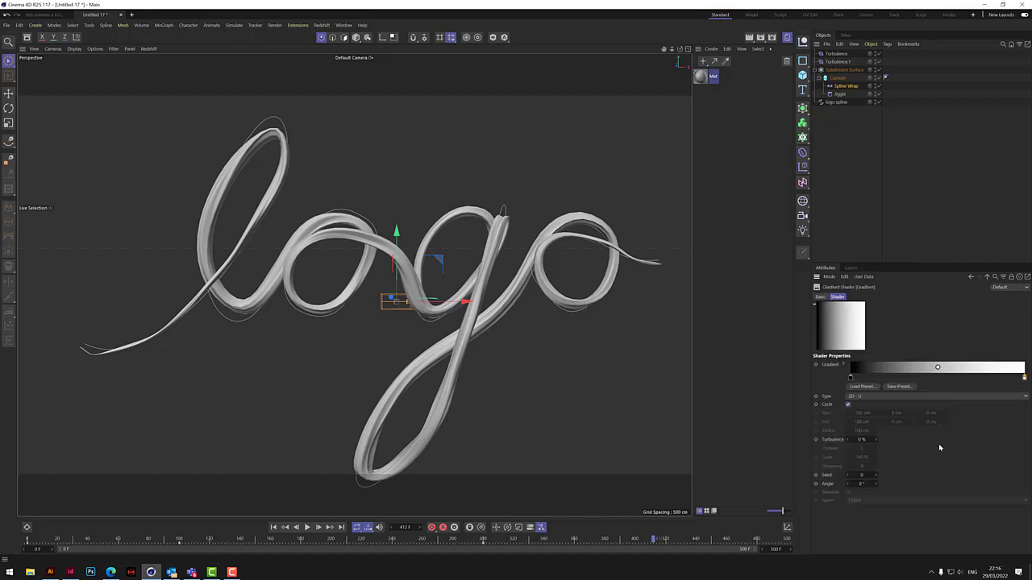
{"action": "left_click", "coordinate": [850, 378]}
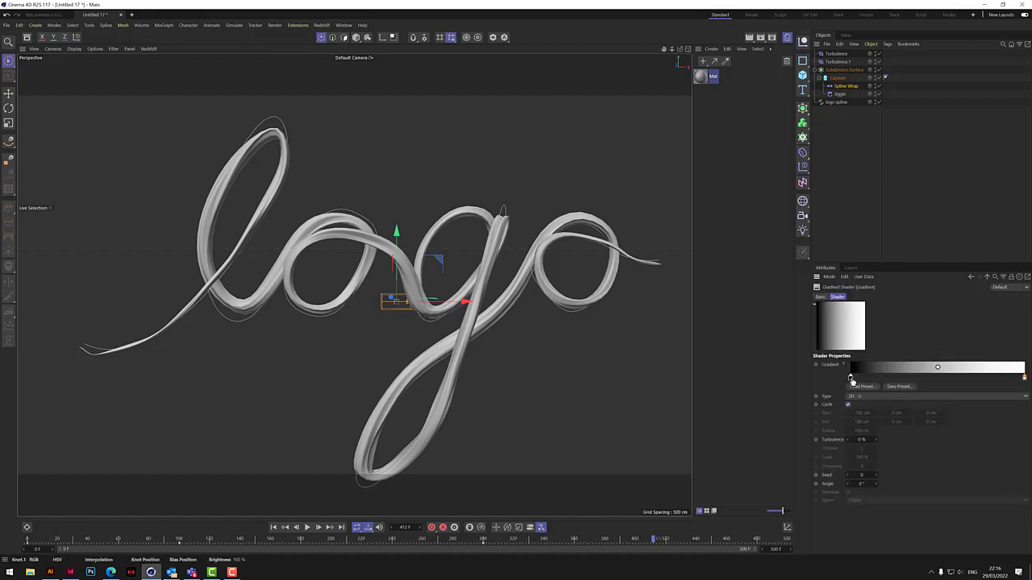
{"action": "double_click", "coordinate": [850, 378]}
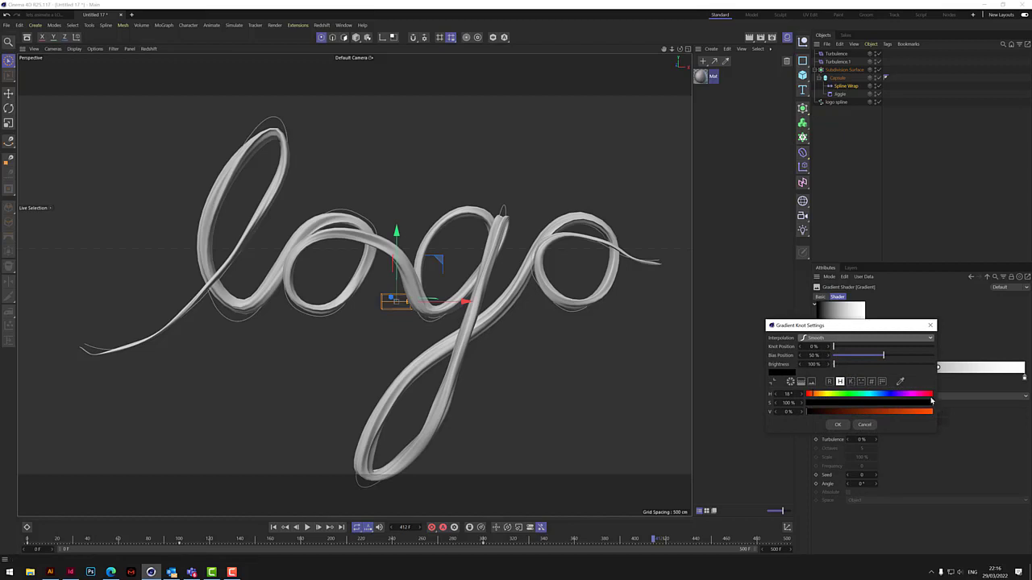
{"action": "left_click", "coordinate": [916, 396]}
{"action": "left_click", "coordinate": [932, 412]}
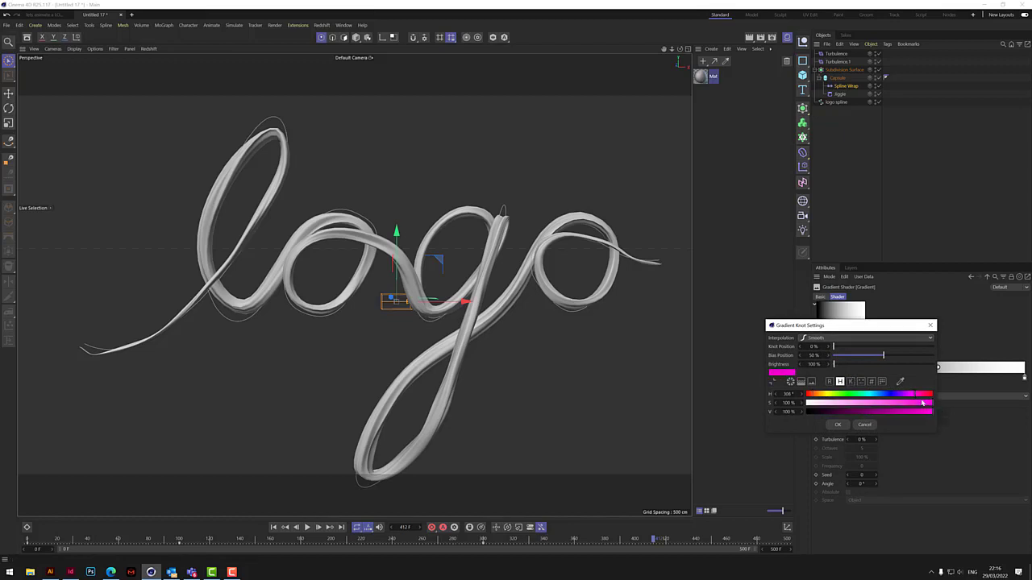
{"action": "left_click", "coordinate": [838, 424]}
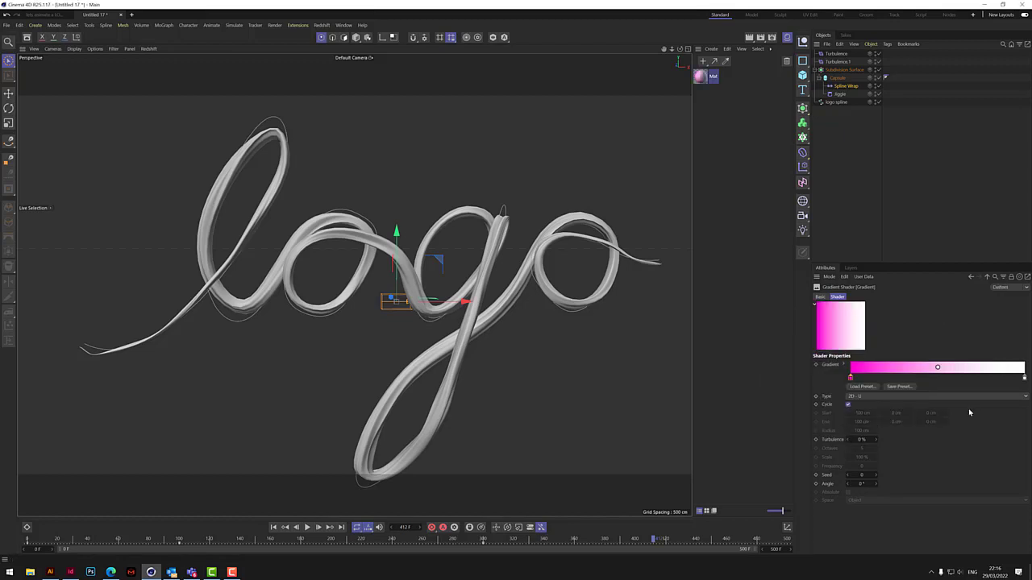
Add a knot near the gradient's middle, at about 48%, and colour it orange-yellow with 100% saturation and value
{"action": "left_click", "coordinate": [934, 377]}
{"action": "double_click", "coordinate": [934, 377]}
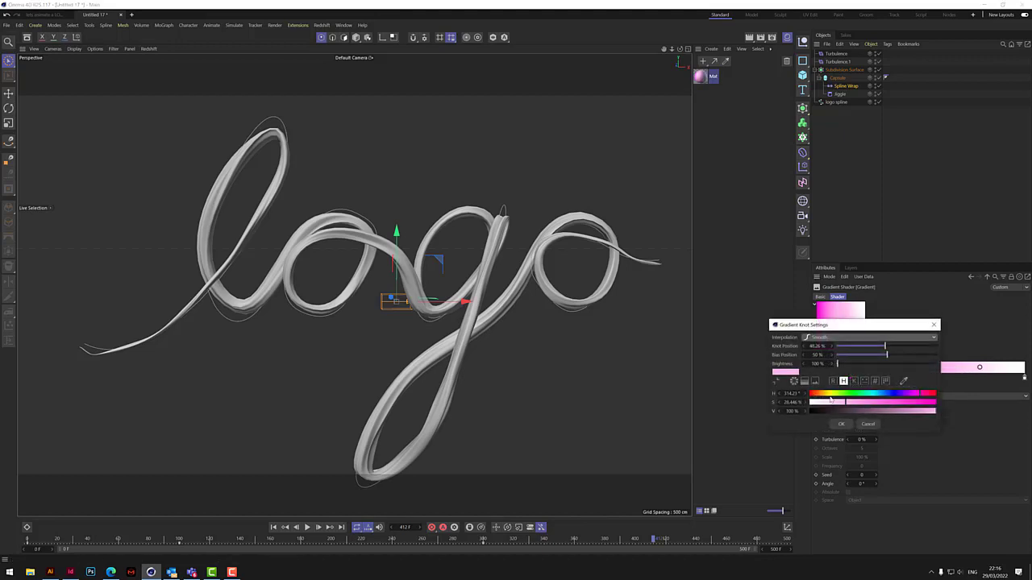
{"action": "left_click_drag", "start_coordinate": [830, 394], "coordinate": [826, 393]}
{"action": "left_click_drag", "start_coordinate": [915, 403], "coordinate": [939, 412]}
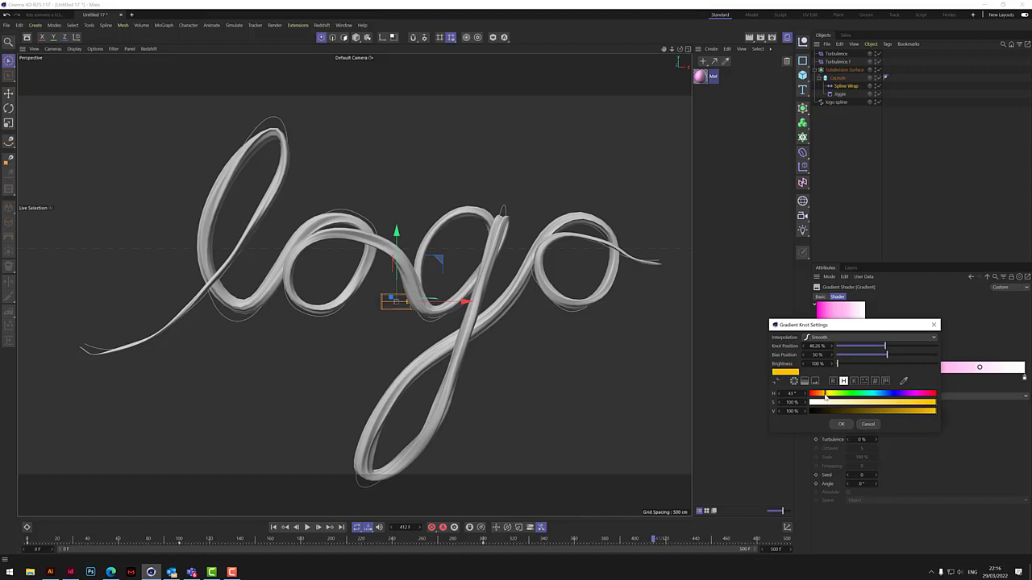
{"action": "left_click_drag", "start_coordinate": [825, 395], "coordinate": [824, 394]}
{"action": "left_click", "coordinate": [843, 424]}
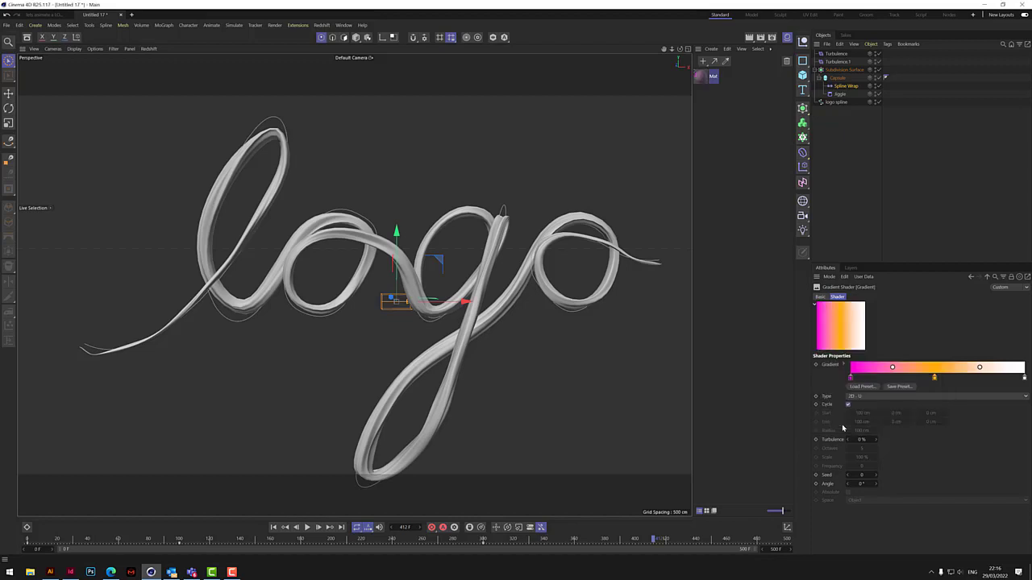
Set the gradient's end knot to violet with 100% saturation and 100% value
{"action": "double_click", "coordinate": [1025, 377]}
{"action": "left_click_drag", "start_coordinate": [920, 395], "coordinate": [947, 406]}
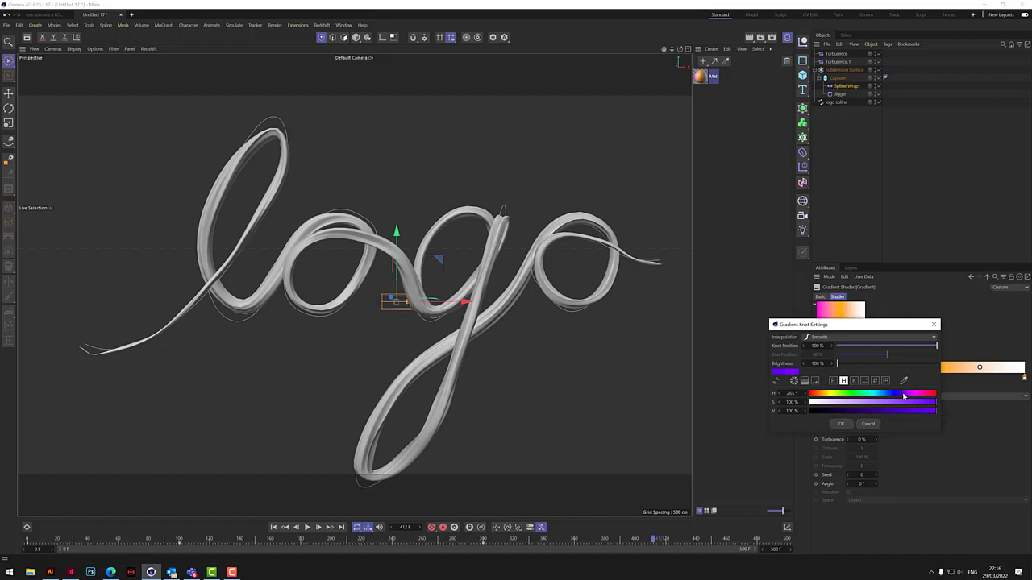
{"action": "left_click", "coordinate": [845, 426]}
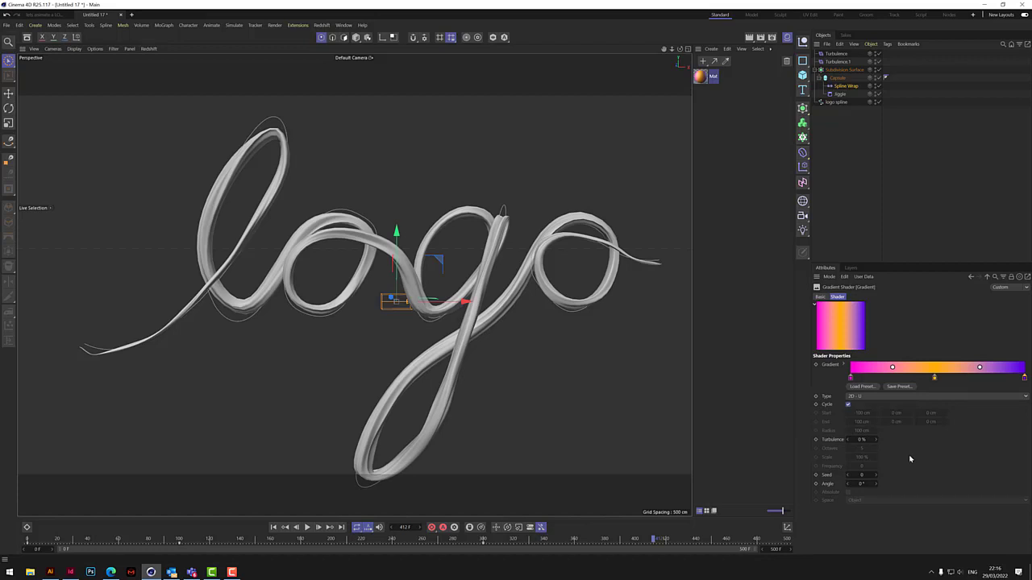
Set the gradient shader's Turbulence to 50%
{"action": "left_click", "coordinate": [861, 439]}
{"action": "key", "text": "Return"}
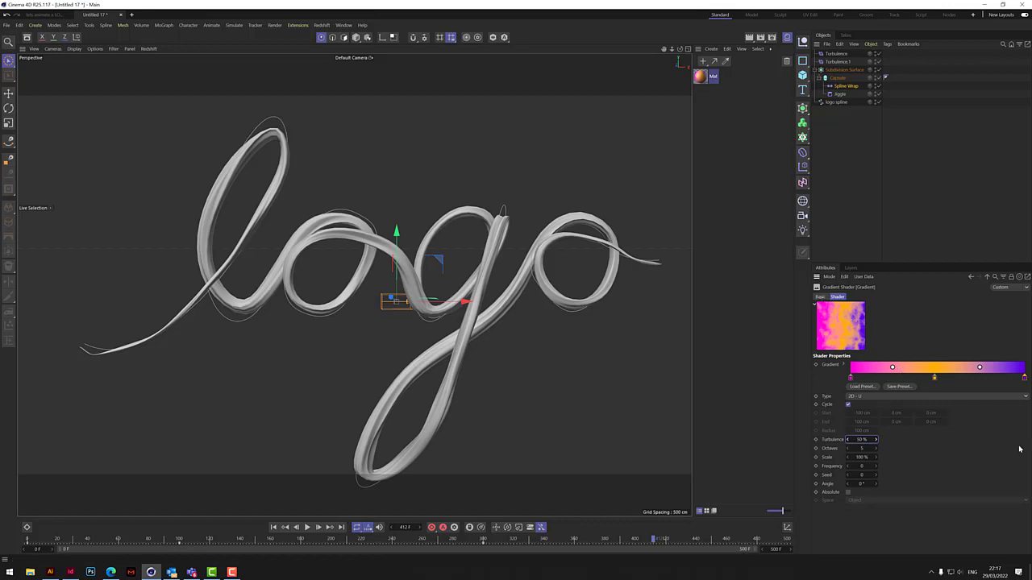
{"action": "left_click", "coordinate": [861, 448]}
Return to the material's Color channel and copy its Gradient shader
{"action": "left_click", "coordinate": [987, 277]}
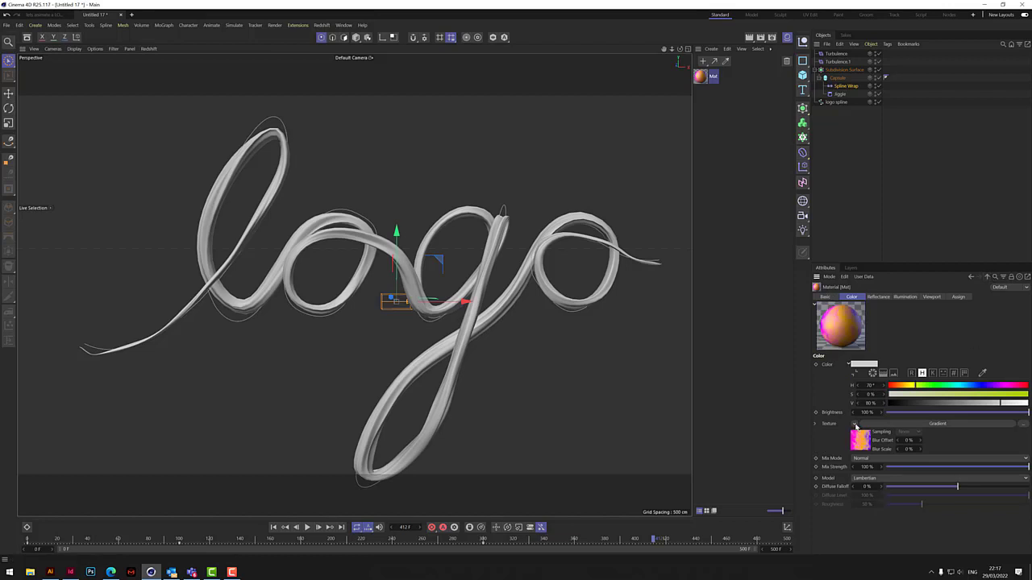
{"action": "left_click", "coordinate": [855, 424]}
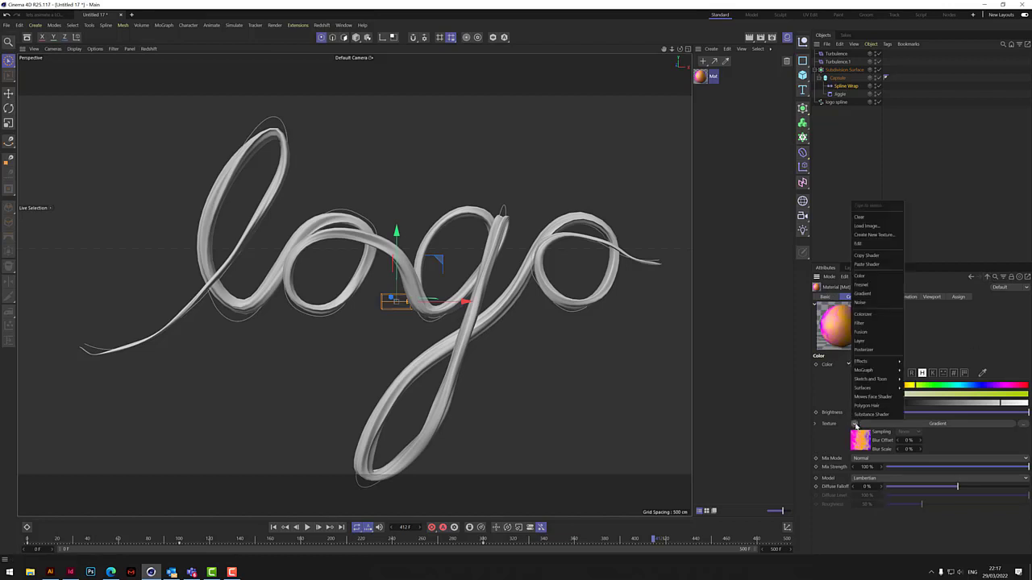
{"action": "left_click", "coordinate": [871, 255]}
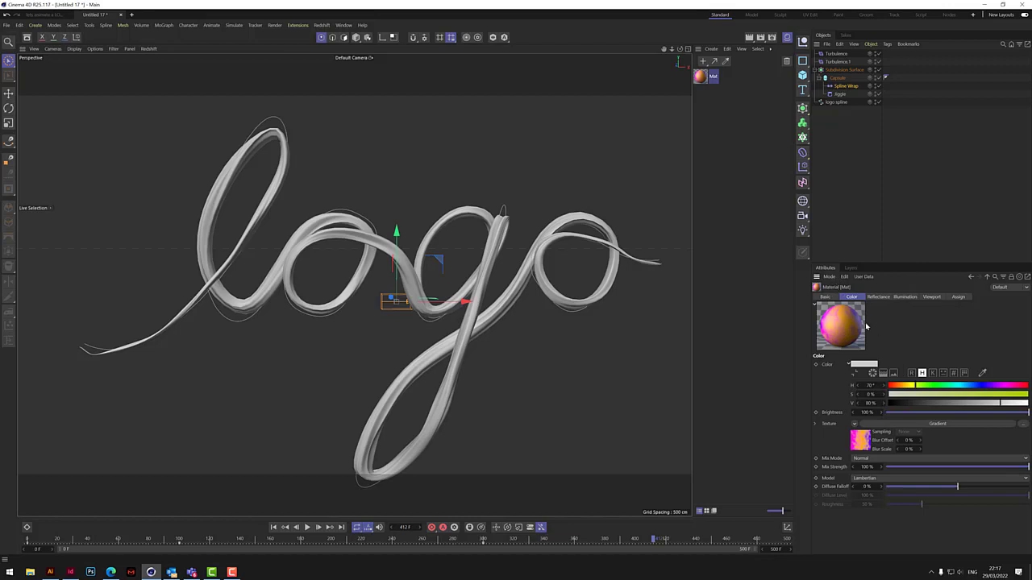
Enable the material's Luminance channel and paste the copied Gradient shader as its texture
{"action": "left_click", "coordinate": [824, 296]}
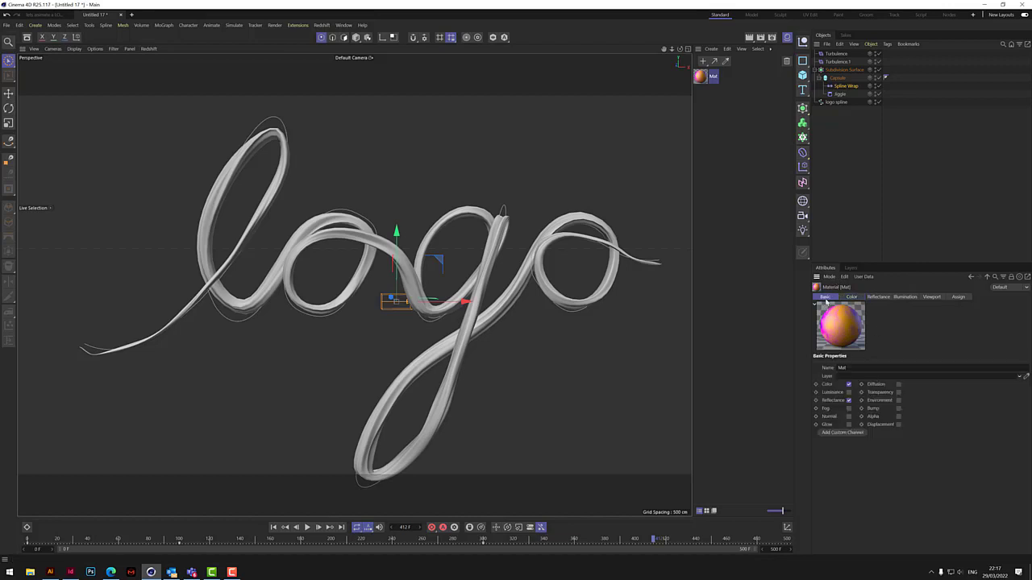
{"action": "left_click", "coordinate": [848, 392]}
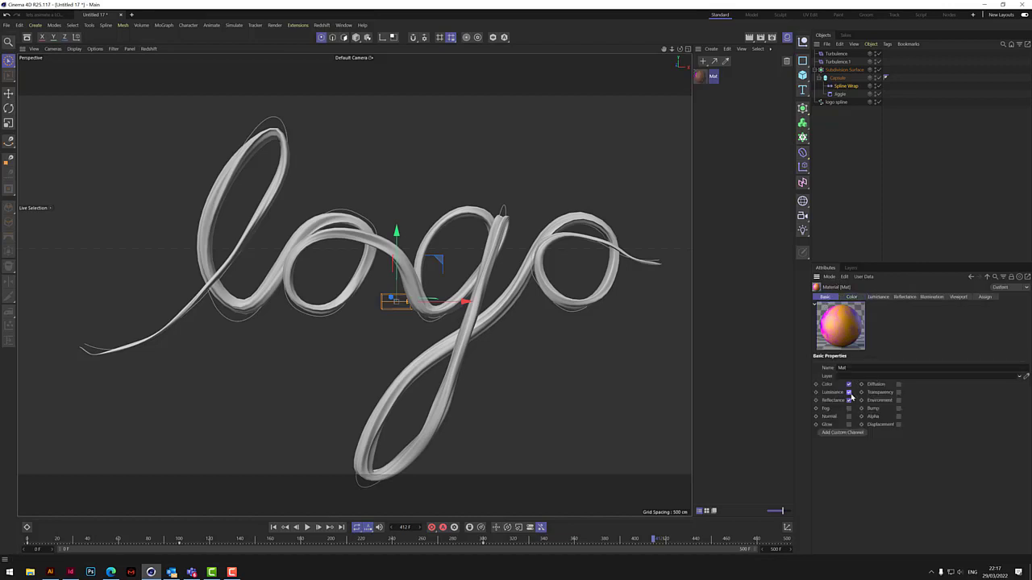
{"action": "left_click", "coordinate": [880, 297]}
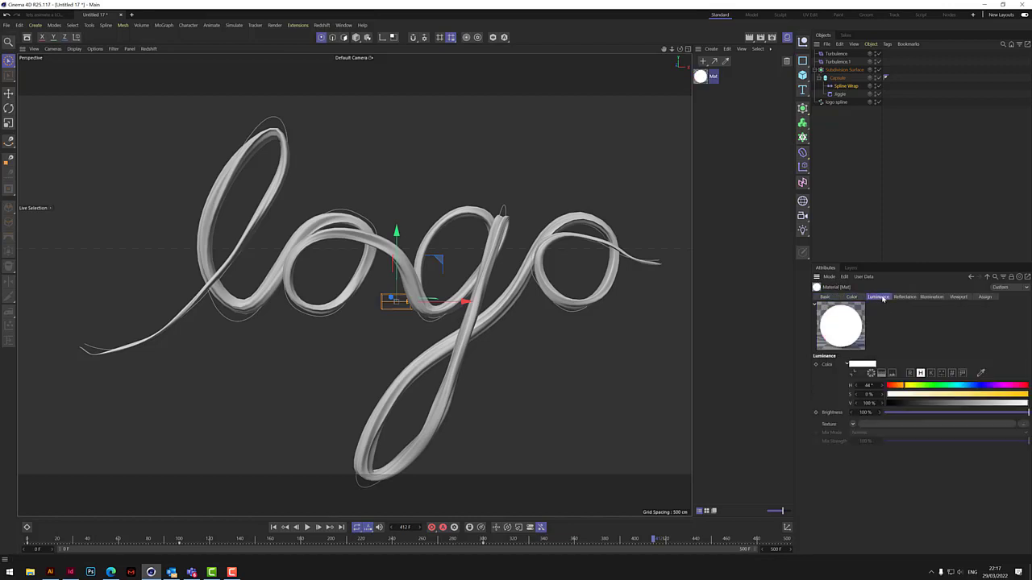
{"action": "left_click", "coordinate": [854, 426]}
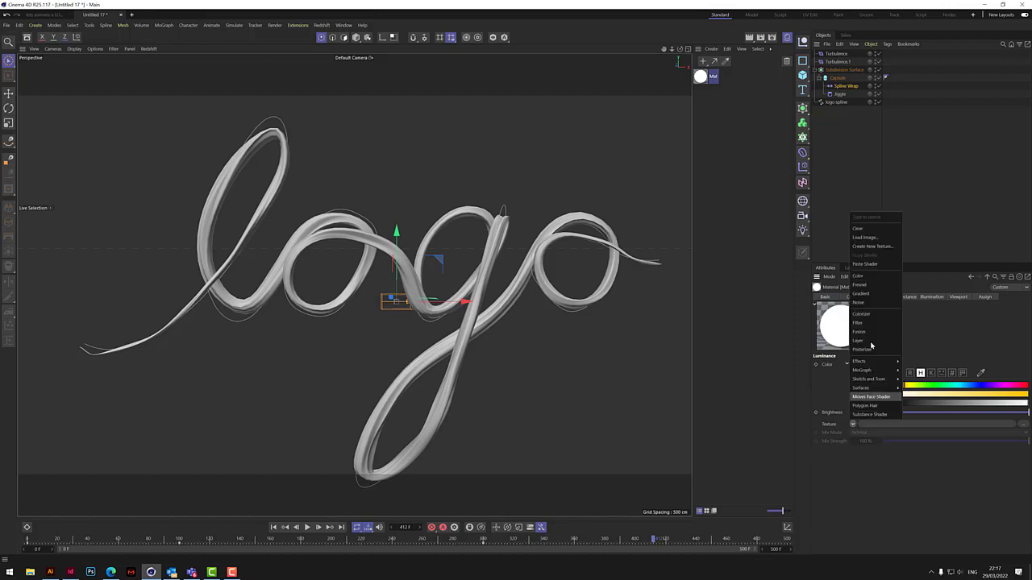
{"action": "left_click", "coordinate": [880, 267]}
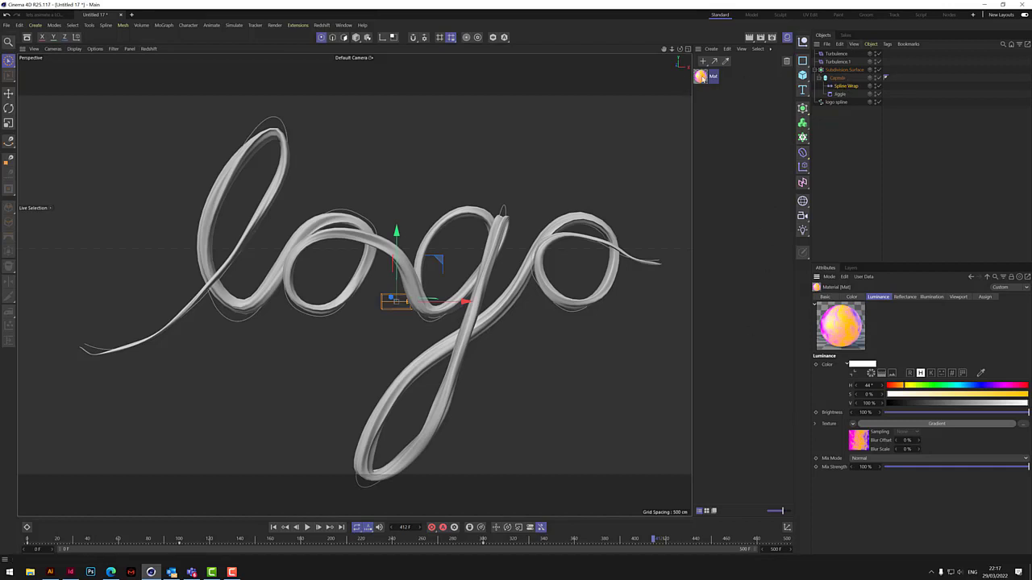
Apply the gradient material to the Capsule object
{"action": "left_click_drag", "start_coordinate": [702, 76], "coordinate": [840, 78]}
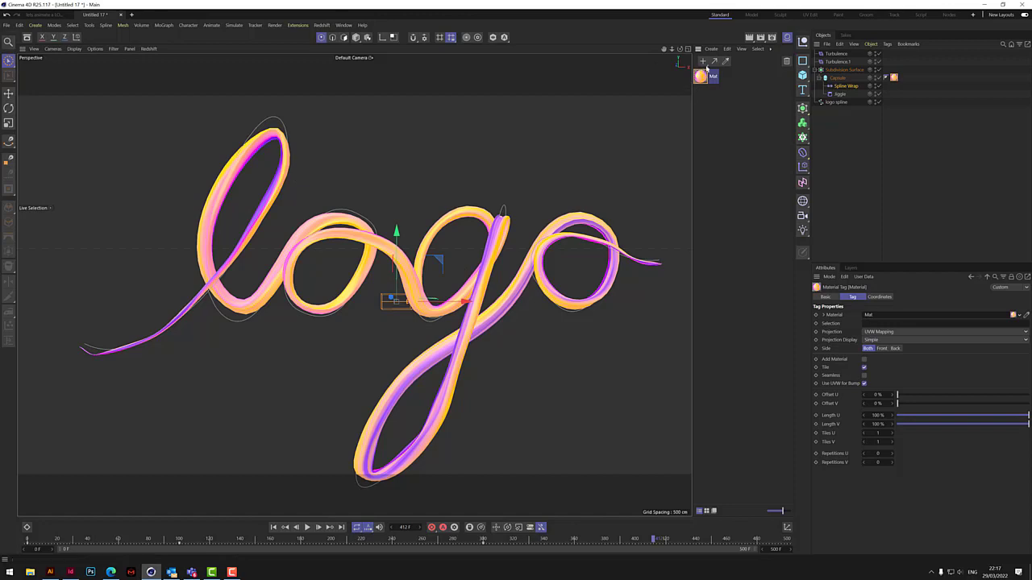
{"action": "mouse_move", "coordinate": [672, 49]}
{"action": "left_mouse_down"}
{"action": "mouse_move", "coordinate": [712, 49]}
{"action": "mouse_move", "coordinate": [595, 49]}
{"action": "mouse_move", "coordinate": [684, 49]}
{"action": "mouse_move", "coordinate": [658, 54]}
{"action": "left_mouse_up"}
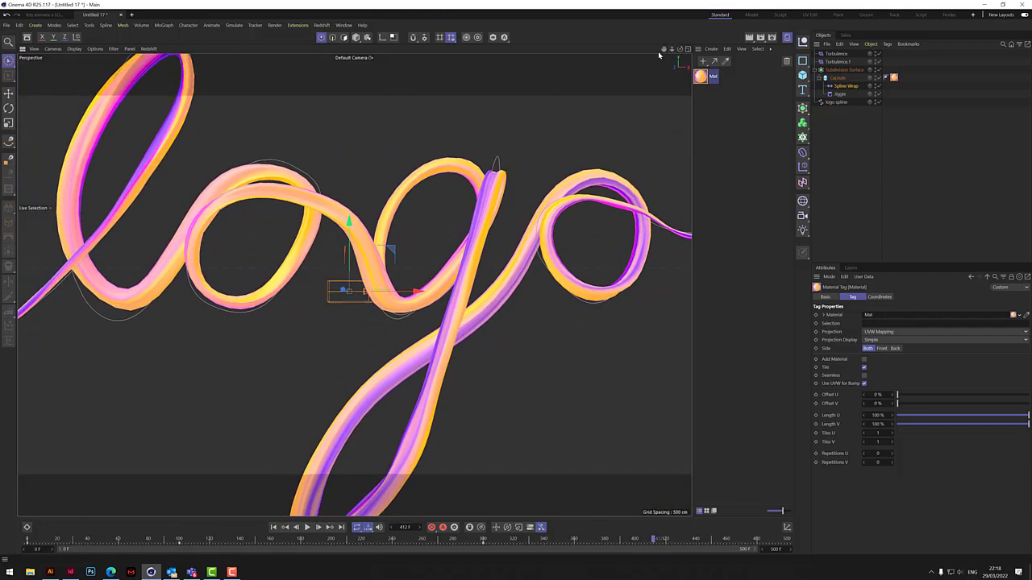
Add an Area Light to the scene and raise it above the middle of the logo
{"action": "left_click", "coordinate": [802, 231]}
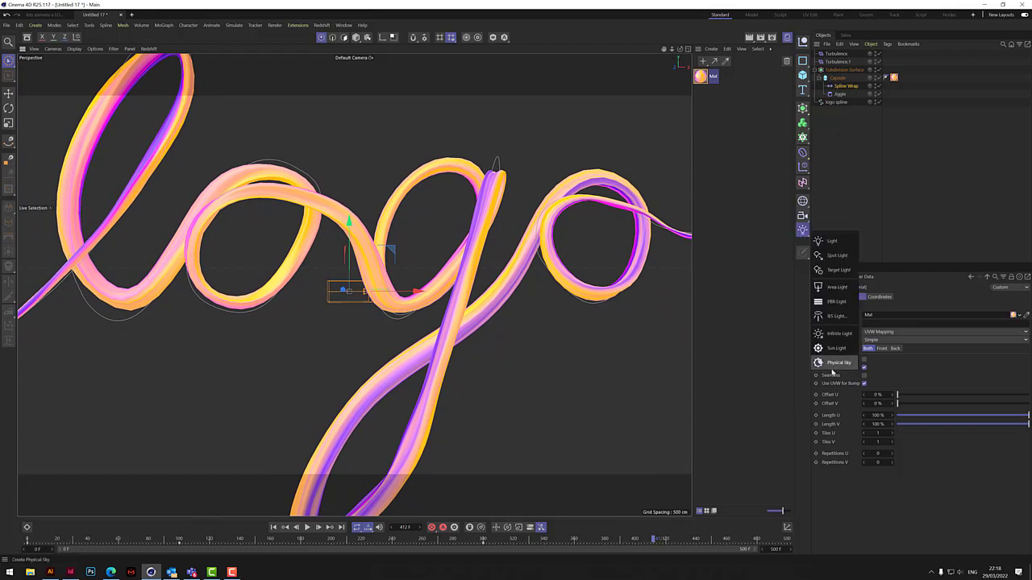
{"action": "left_click", "coordinate": [839, 287]}
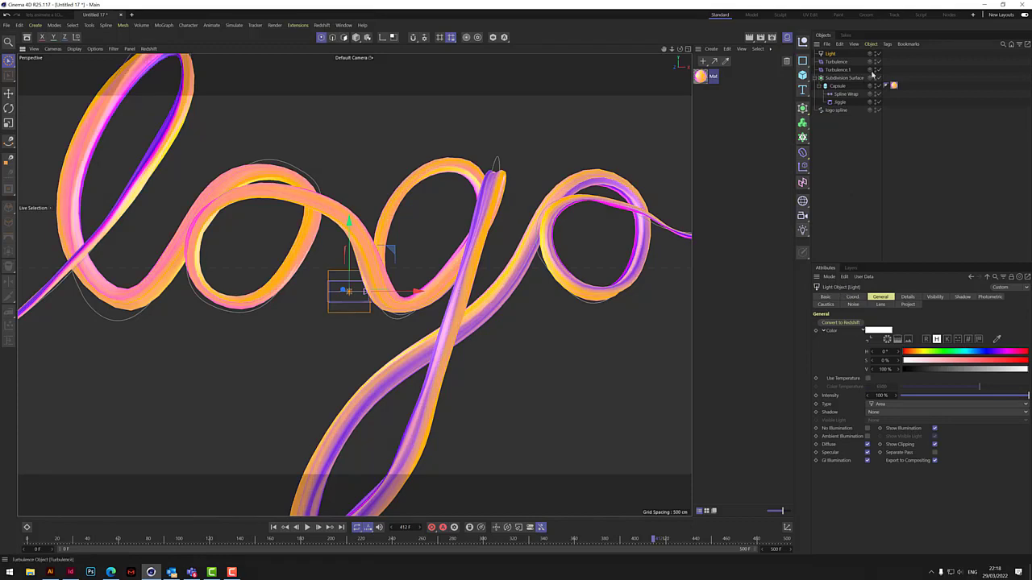
{"action": "left_click_drag", "start_coordinate": [673, 50], "coordinate": [637, 58]}
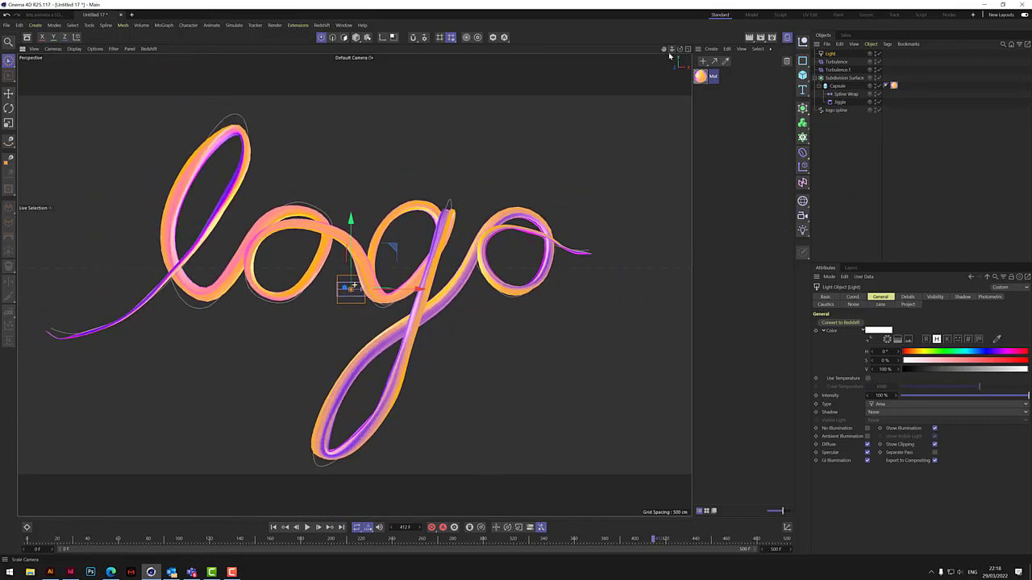
{"action": "left_click_drag", "start_coordinate": [357, 216], "coordinate": [361, 149]}
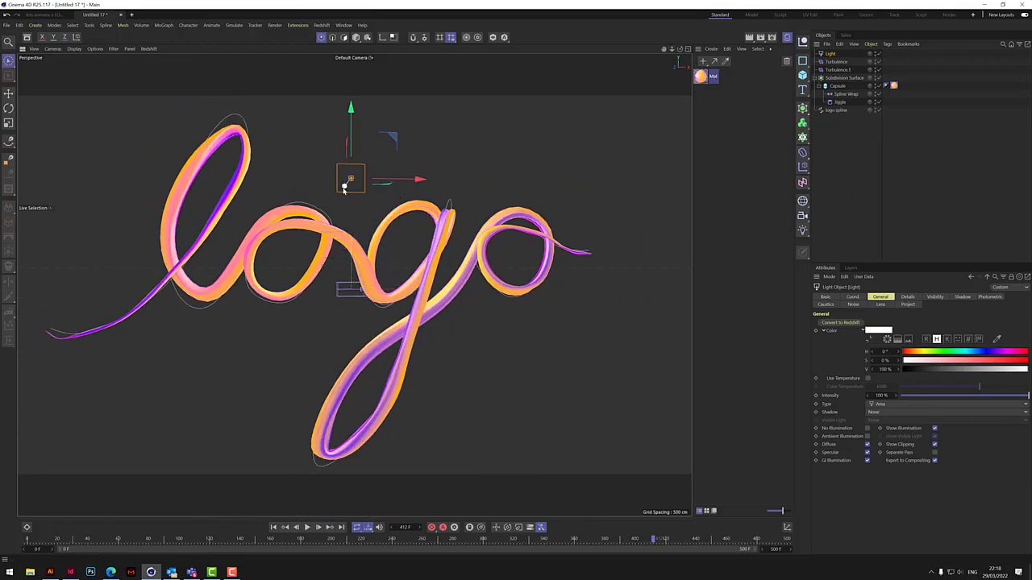
Move the area light forward in front of the logo and out beyond the left side of the lettering
{"action": "left_click_drag", "start_coordinate": [344, 187], "coordinate": [329, 196]}
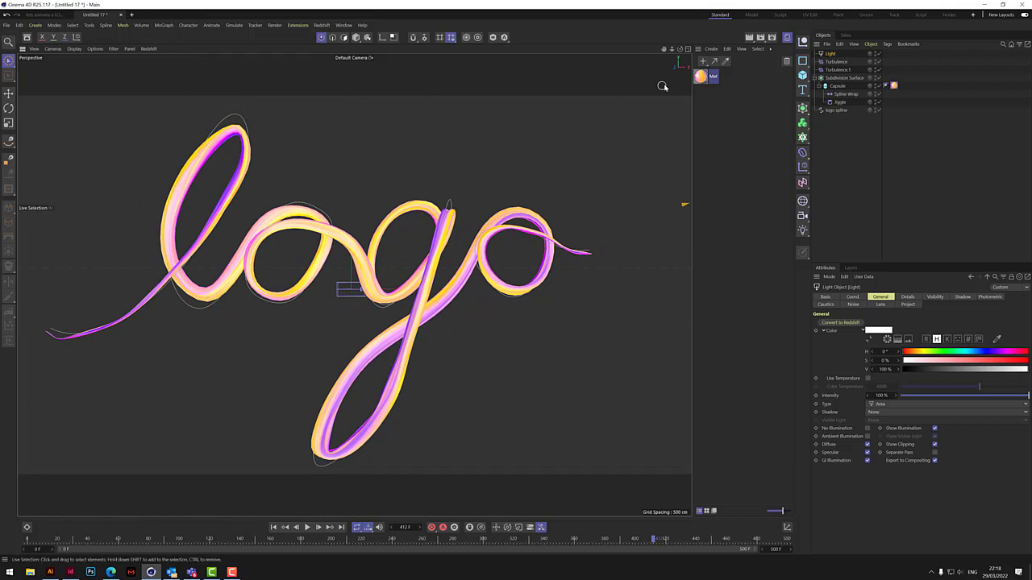
{"action": "key", "text": "ctrl+z"}
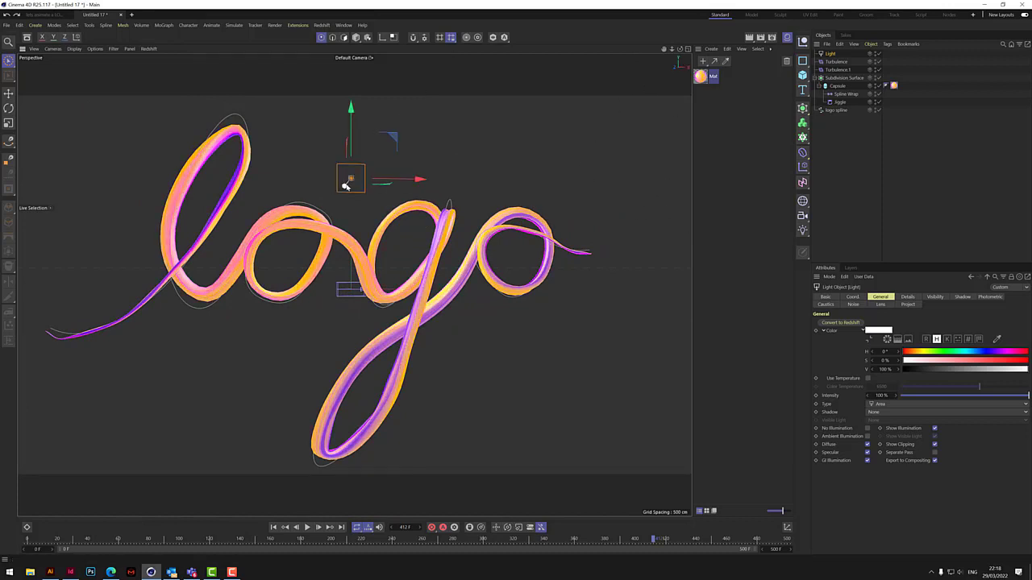
{"action": "left_click_drag", "start_coordinate": [345, 186], "coordinate": [375, 148]}
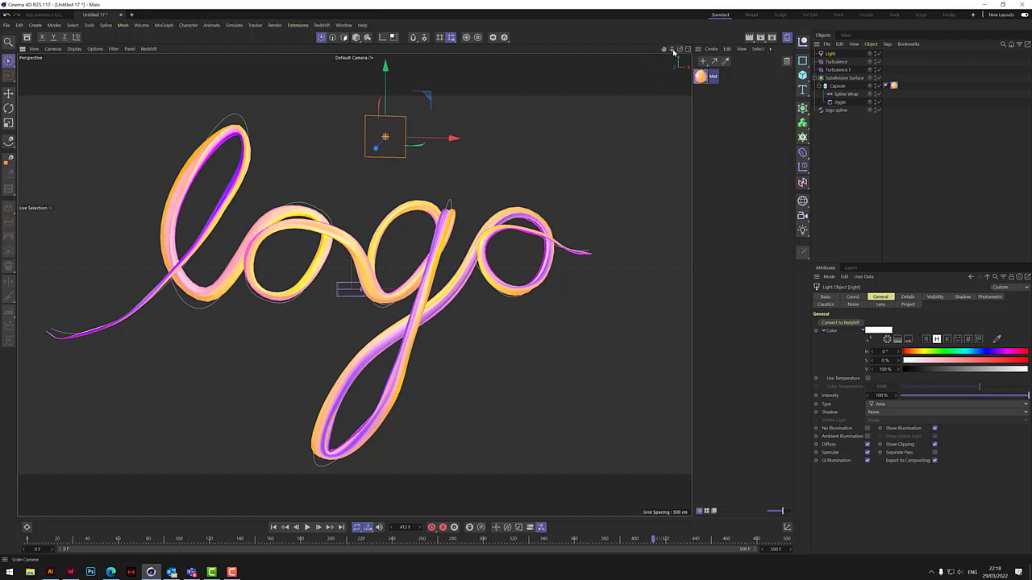
{"action": "left_click_drag", "start_coordinate": [674, 50], "coordinate": [679, 49]}
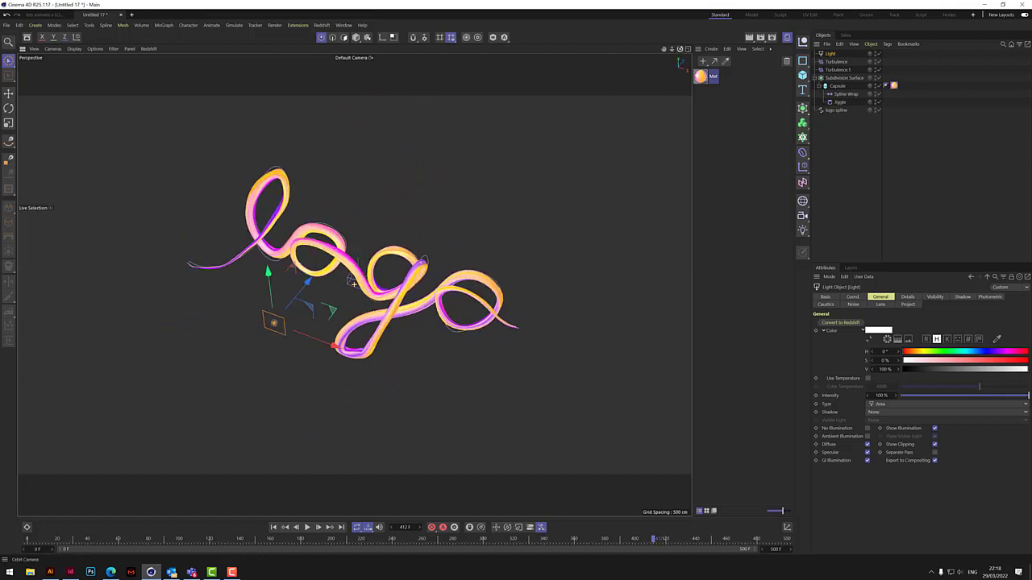
{"action": "left_click_drag", "start_coordinate": [316, 294], "coordinate": [290, 305]}
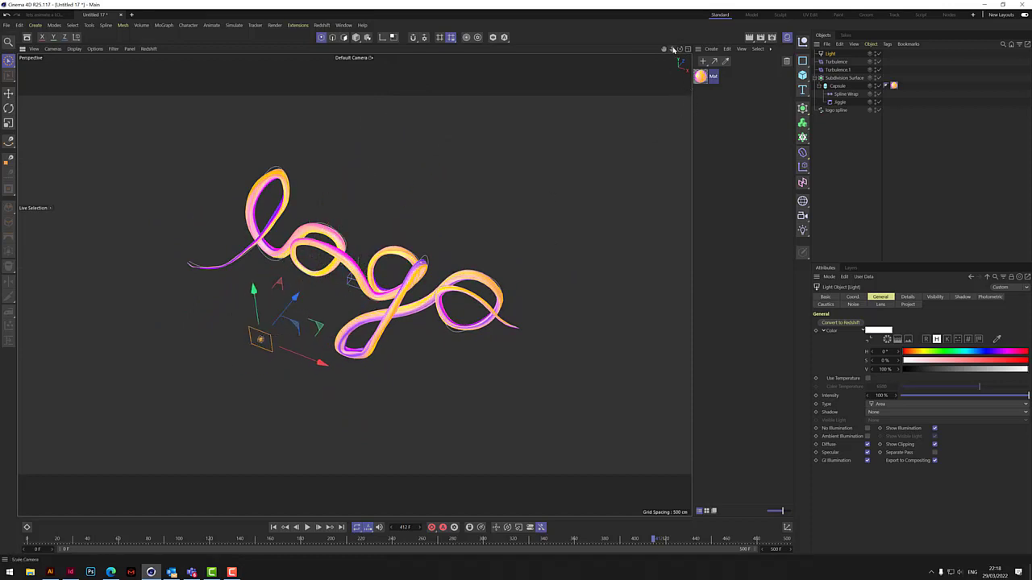
{"action": "left_click_drag", "start_coordinate": [679, 49], "coordinate": [680, 50]}
{"action": "left_click_drag", "start_coordinate": [417, 301], "coordinate": [166, 343]}
Duplicate the area light and place the copy above the right end of the logo
{"action": "left_click_drag", "start_coordinate": [831, 55], "coordinate": [835, 65], "text": "ctrl"}
{"action": "left_click_drag", "start_coordinate": [177, 296], "coordinate": [627, 110]}
{"action": "left_click_drag", "start_coordinate": [679, 48], "coordinate": [687, 87]}
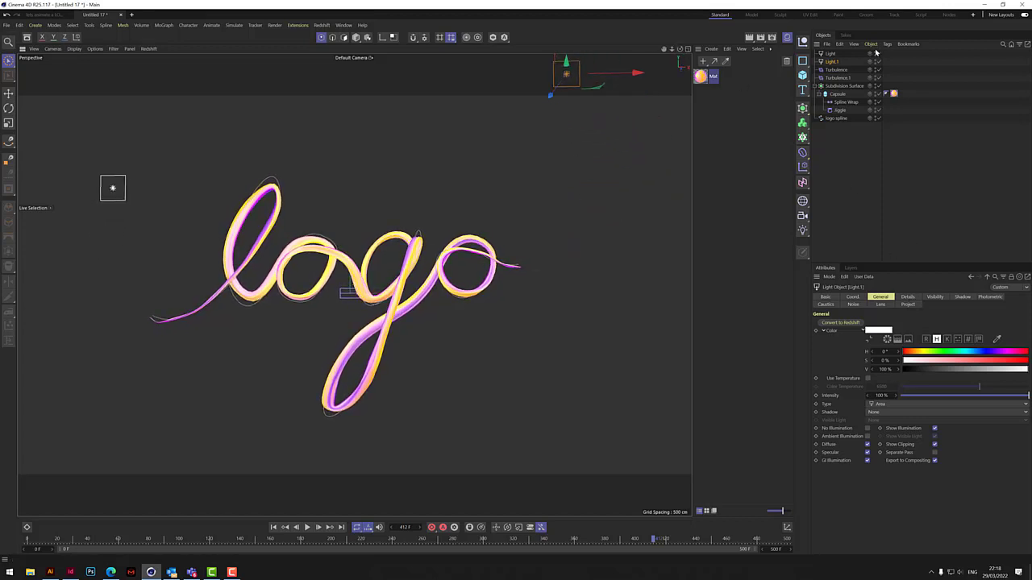
Set the shadow type of both lights to Area
{"action": "left_click", "coordinate": [830, 53], "text": "ctrl"}
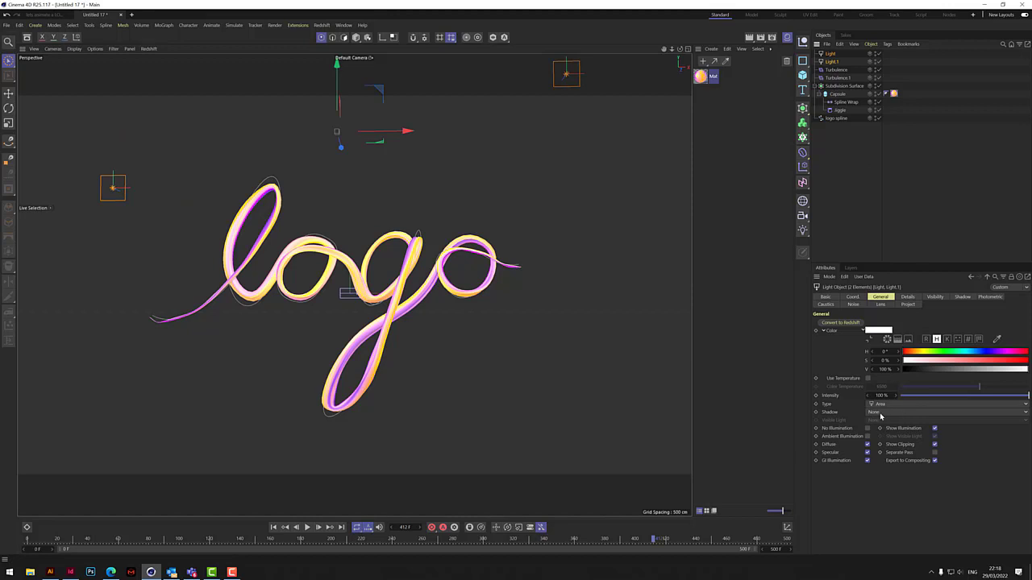
{"action": "left_click", "coordinate": [880, 412]}
{"action": "left_click", "coordinate": [884, 450]}
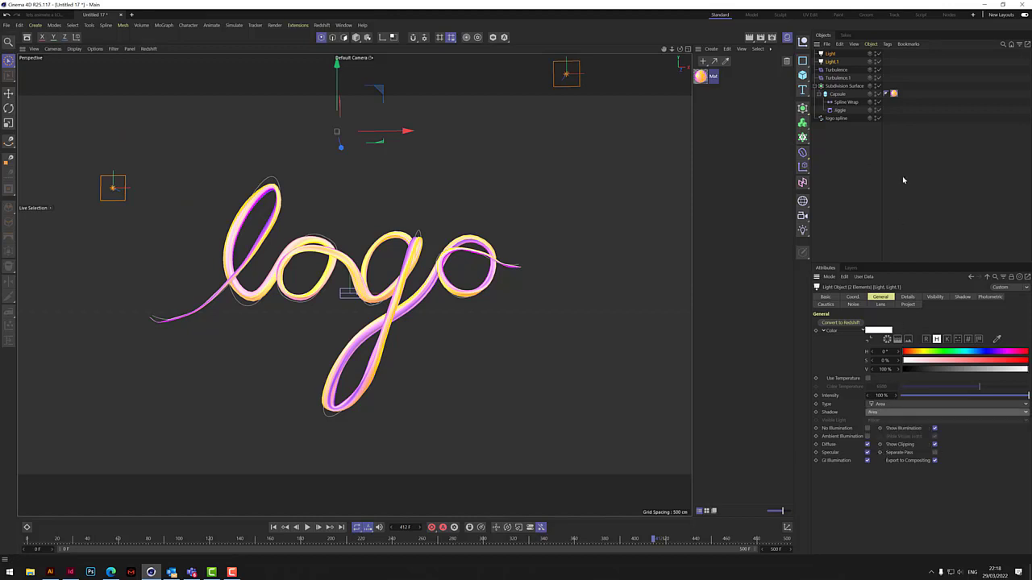
{"action": "left_click", "coordinate": [863, 178]}
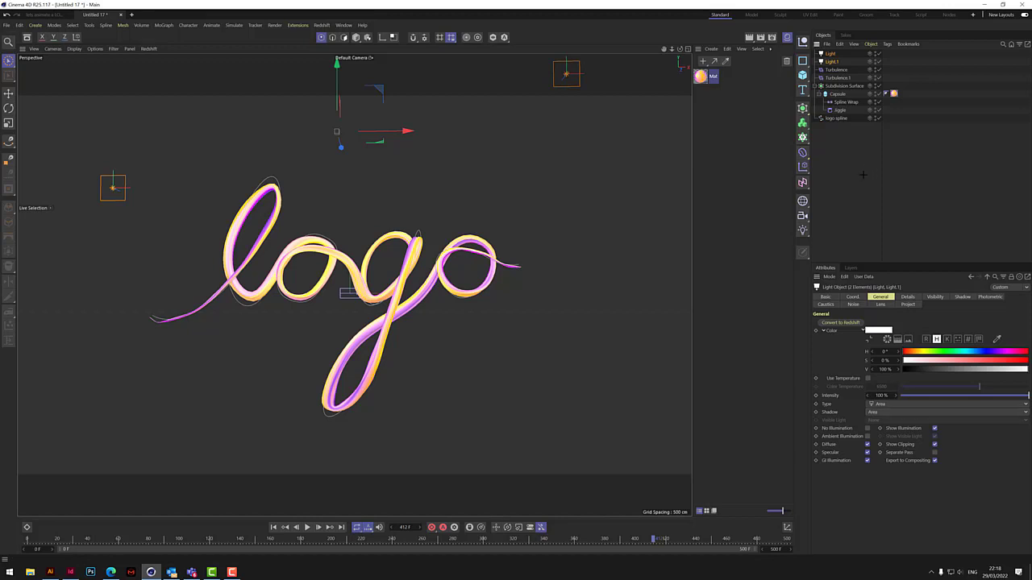
Open the logo material for editing, enable its Bump channel and assign a Noise shader as the texture
{"action": "left_click", "coordinate": [893, 93]}
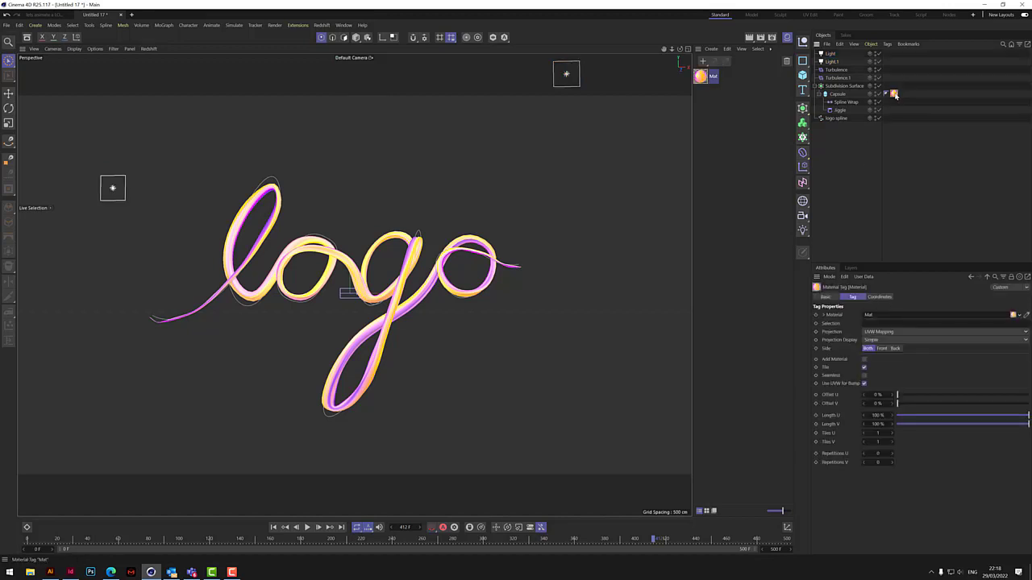
{"action": "double_click", "coordinate": [701, 78]}
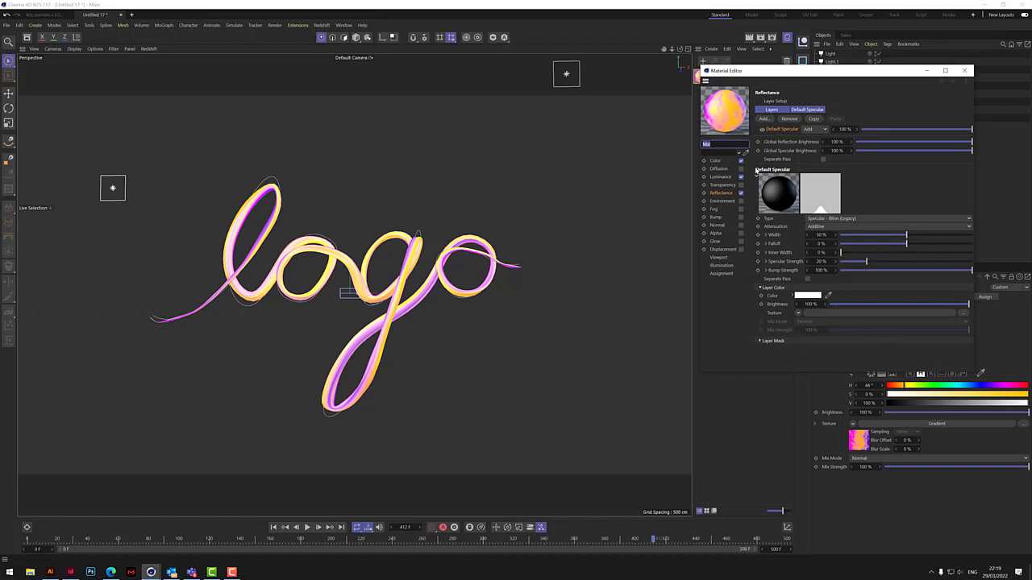
{"action": "left_click", "coordinate": [741, 218]}
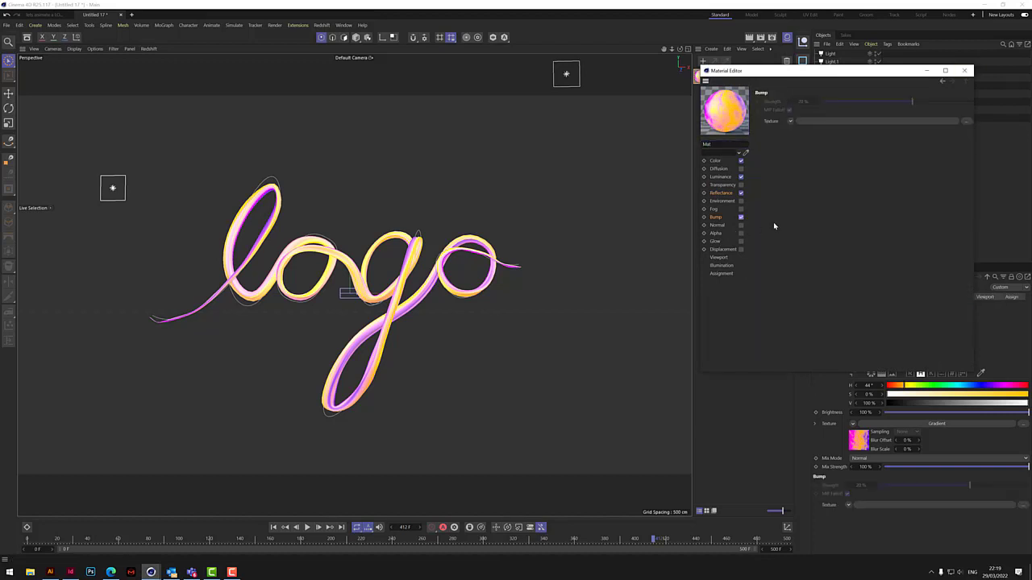
{"action": "left_click", "coordinate": [792, 123]}
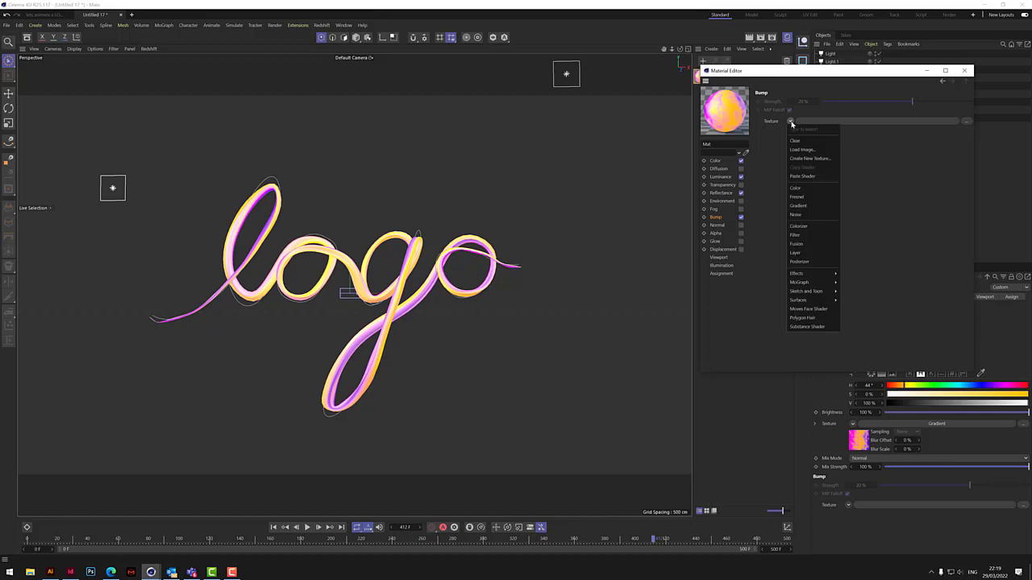
{"action": "left_click", "coordinate": [805, 217]}
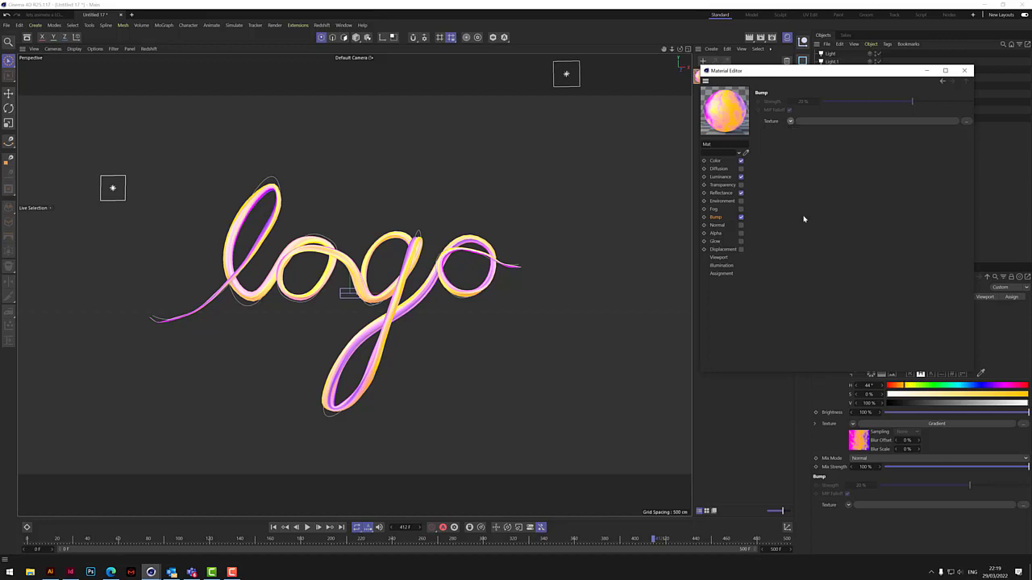
Set the bump shader's noise type to Gaseous with 4 octaves
{"action": "left_click", "coordinate": [874, 121]}
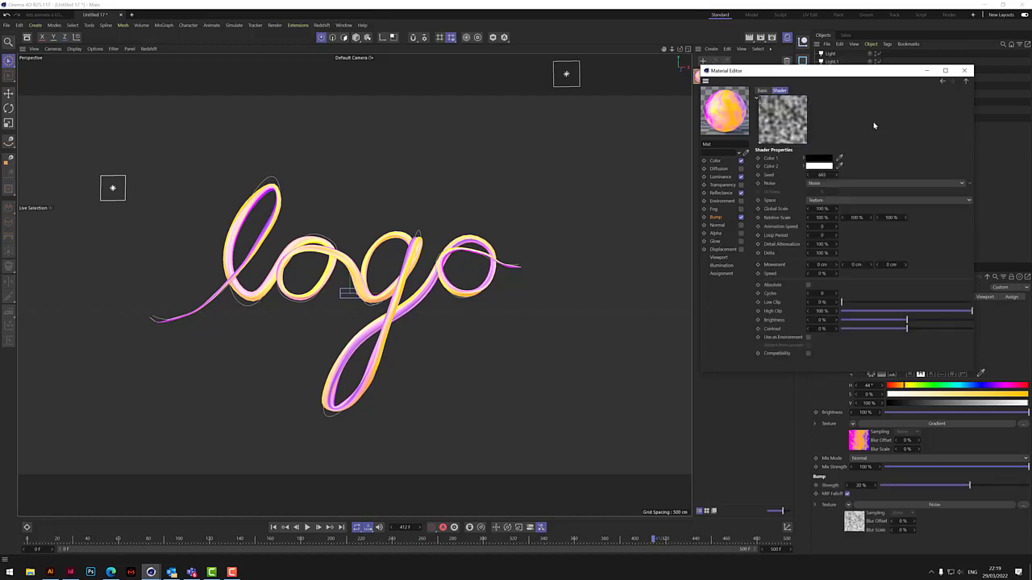
{"action": "left_click", "coordinate": [821, 183]}
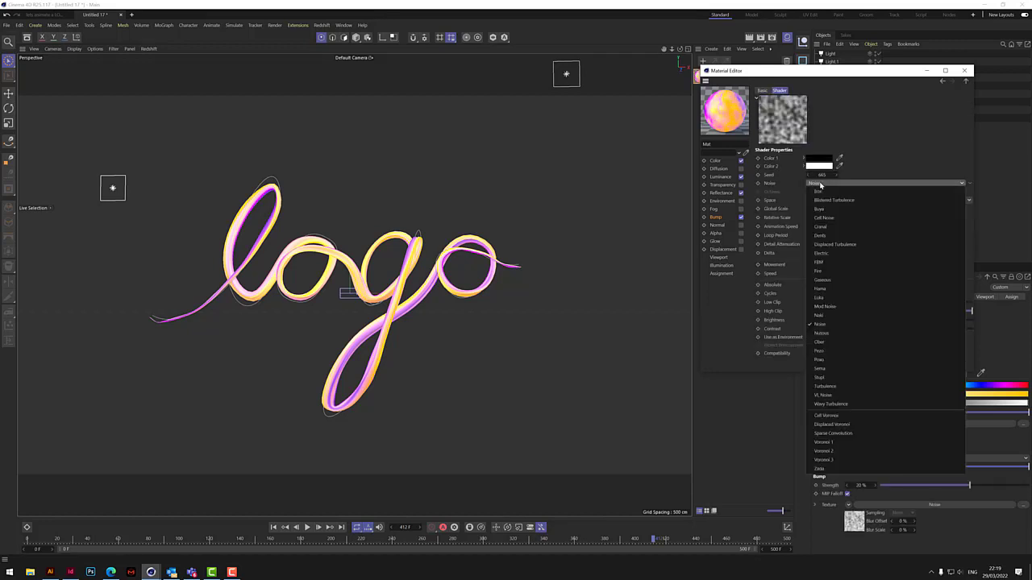
{"action": "left_click", "coordinate": [822, 279]}
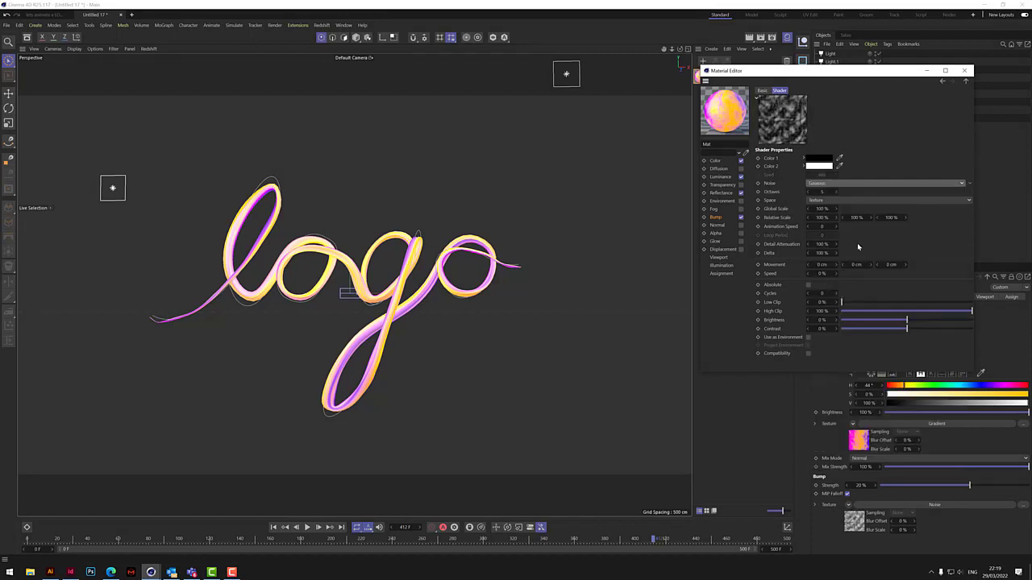
{"action": "left_click", "coordinate": [808, 192]}
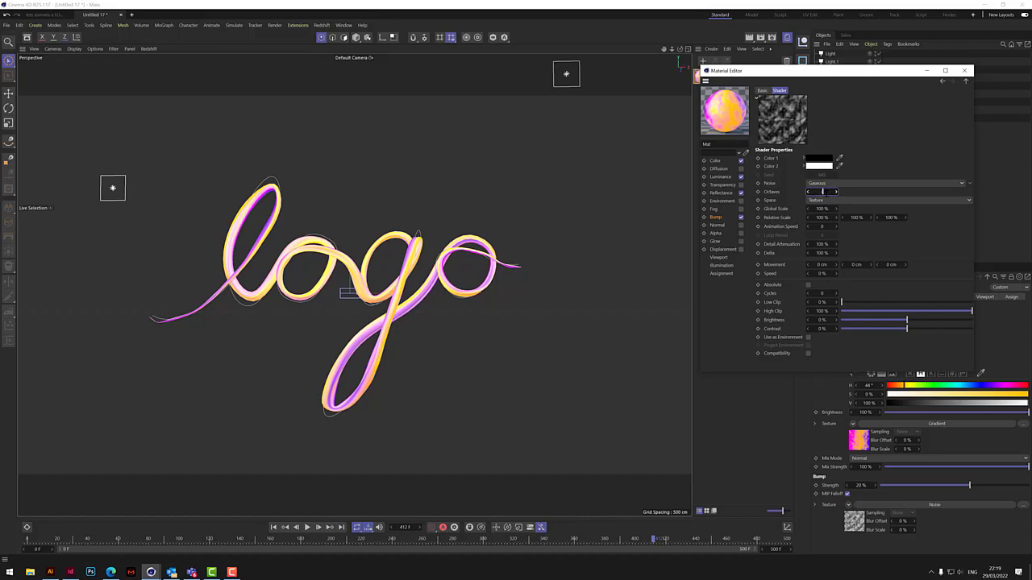
Stretch the bump noise with a second Relative Scale value of 1000% and a Global Scale of 200%
{"action": "left_click", "coordinate": [856, 218]}
{"action": "type", "text": "1000"}
{"action": "key", "text": "Return"}
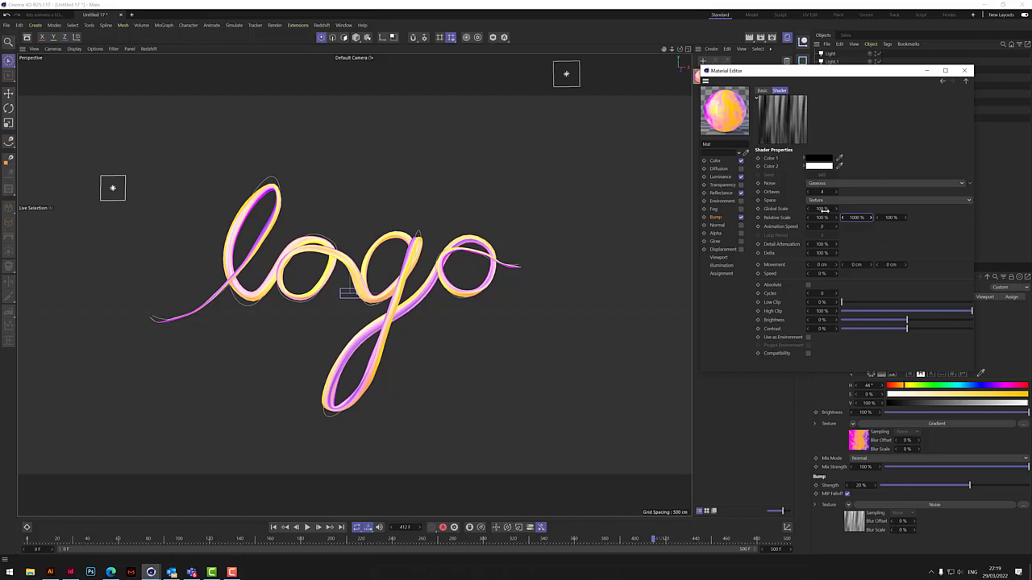
{"action": "left_click", "coordinate": [823, 208]}
{"action": "type", "text": "200"}
{"action": "key", "text": "Return"}
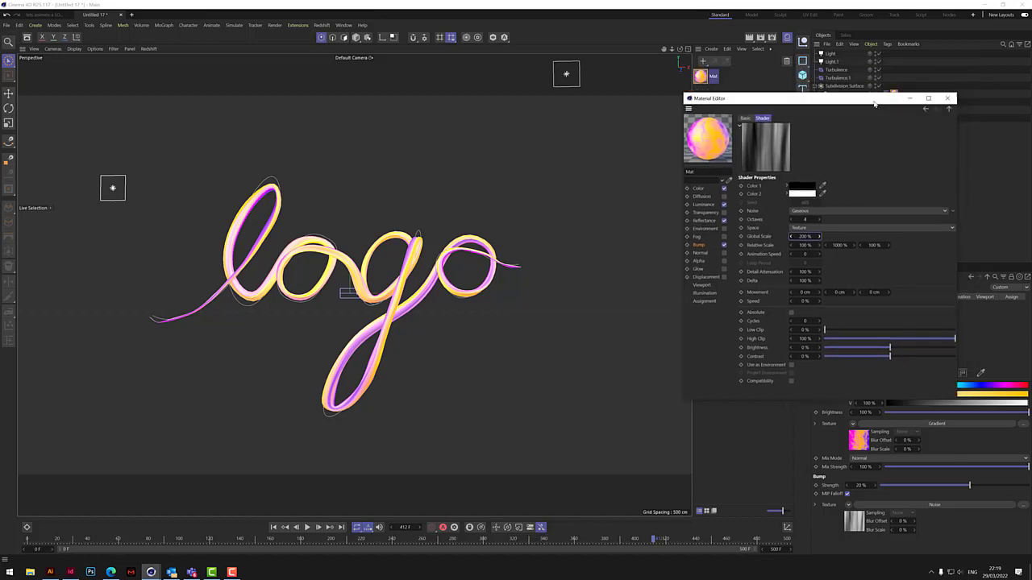
Return to the Bump channel, set its Strength to 74% and put the material editor away
{"action": "left_click_drag", "start_coordinate": [919, 71], "coordinate": [902, 98]}
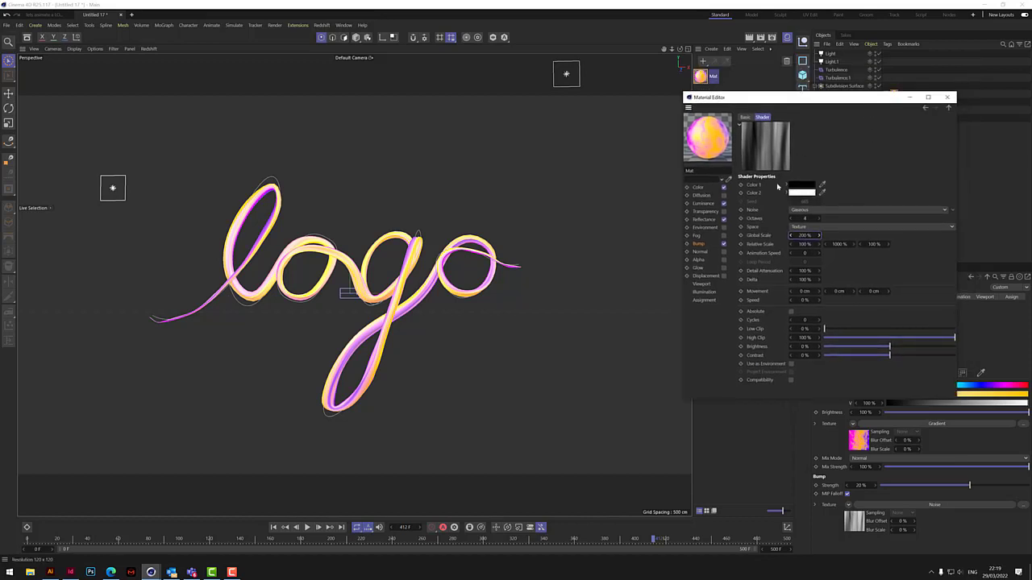
{"action": "left_click", "coordinate": [925, 108]}
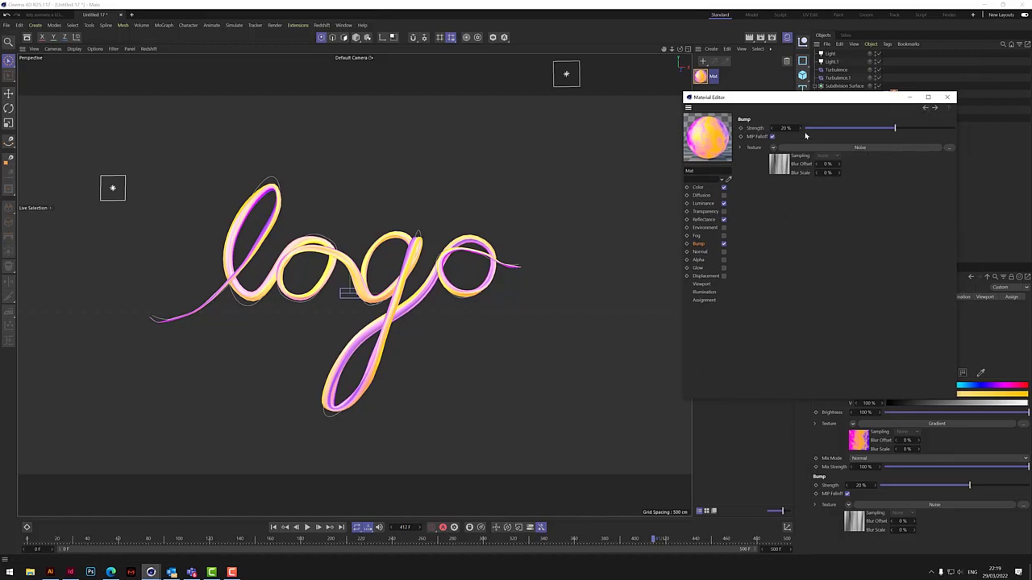
{"action": "left_click_drag", "start_coordinate": [894, 131], "coordinate": [952, 136]}
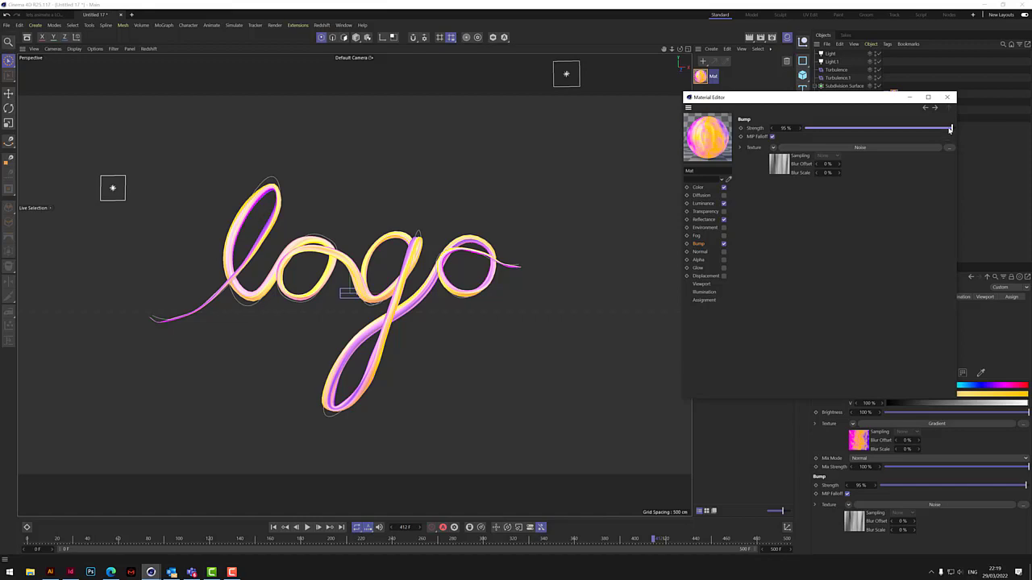
{"action": "key", "text": "ctrl+z"}
{"action": "left_click", "coordinate": [909, 98]}
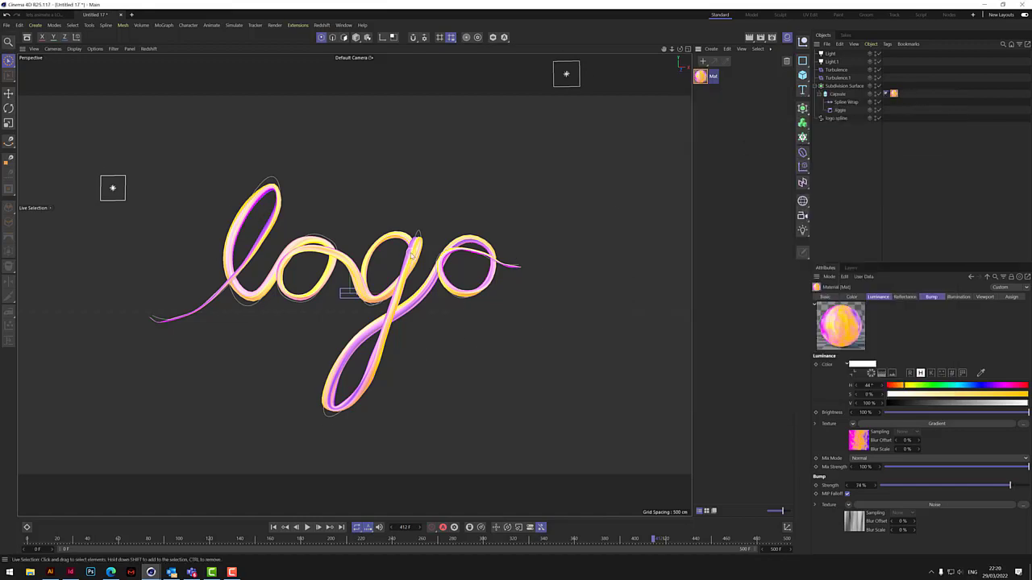
Render a close-up of the tube around the letters g and o to check the bump texture
{"action": "scroll", "coordinate": [410, 253], "scroll_direction": "up", "scroll_amount": 10}
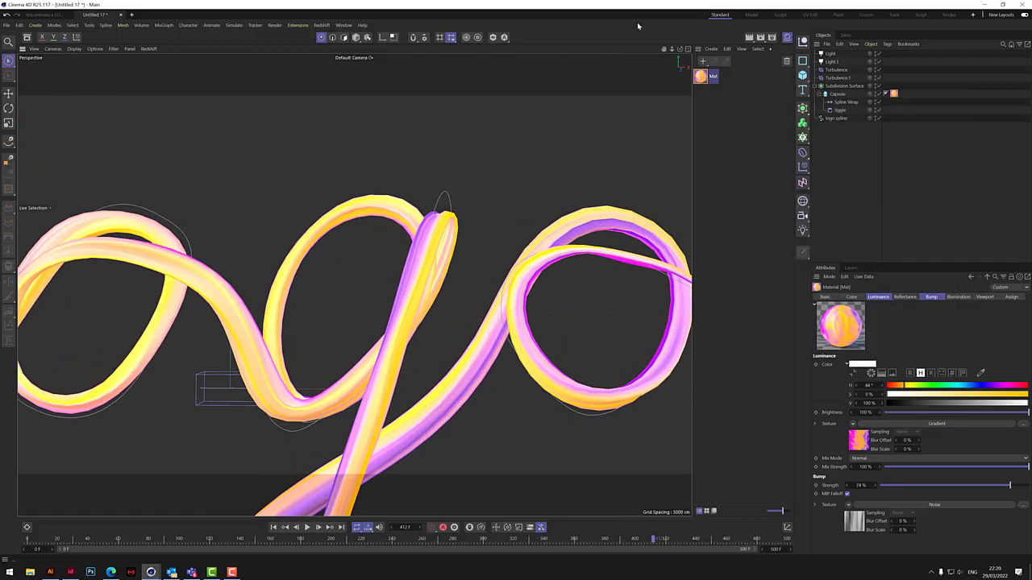
{"action": "left_click_drag", "start_coordinate": [679, 48], "coordinate": [742, 47]}
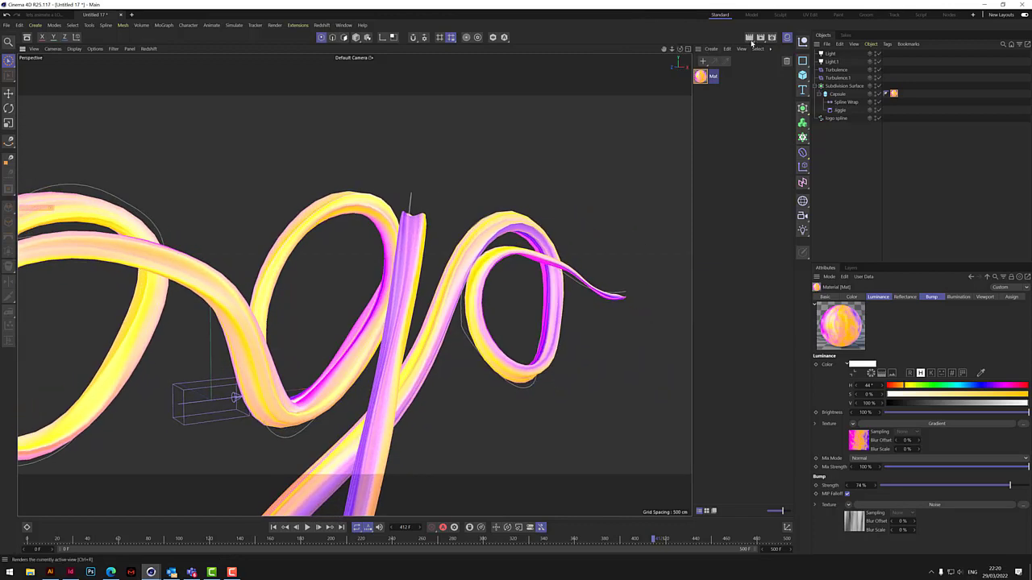
{"action": "left_click", "coordinate": [749, 40]}
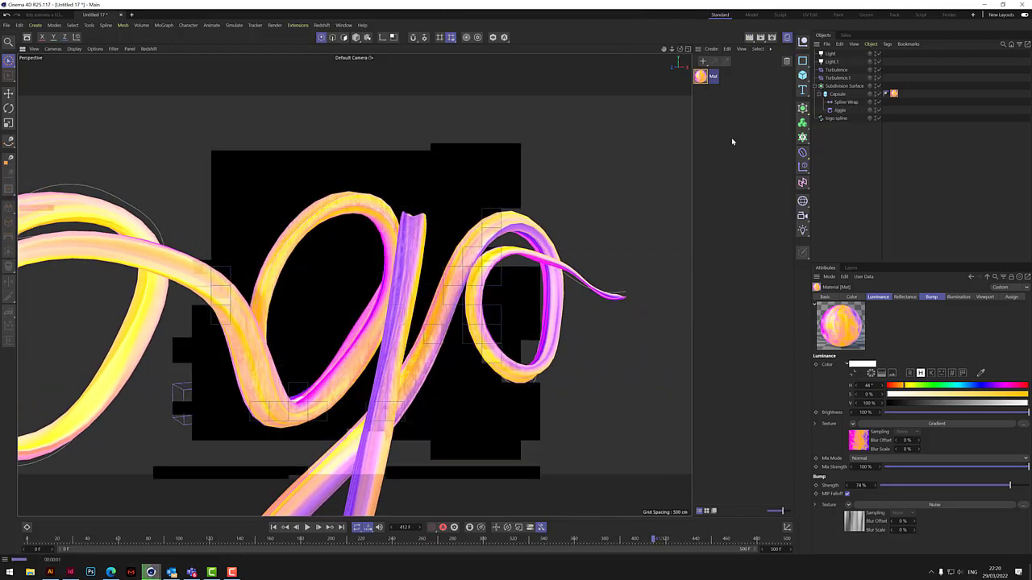
{"action": "scroll", "coordinate": [412, 275], "scroll_direction": "up", "scroll_amount": 5}
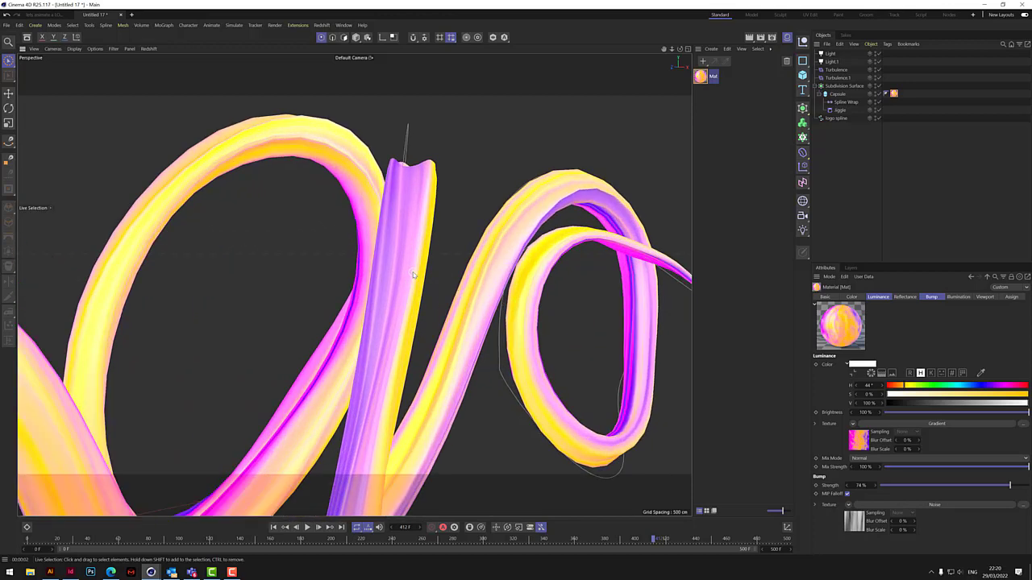
{"action": "scroll", "coordinate": [413, 275], "scroll_direction": "up", "scroll_amount": 2}
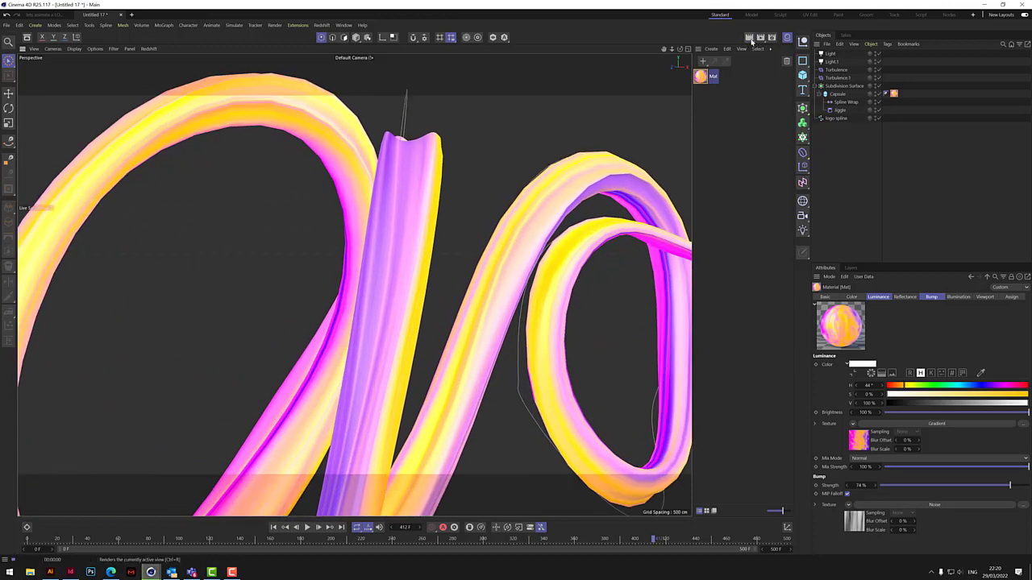
{"action": "left_click", "coordinate": [751, 42]}
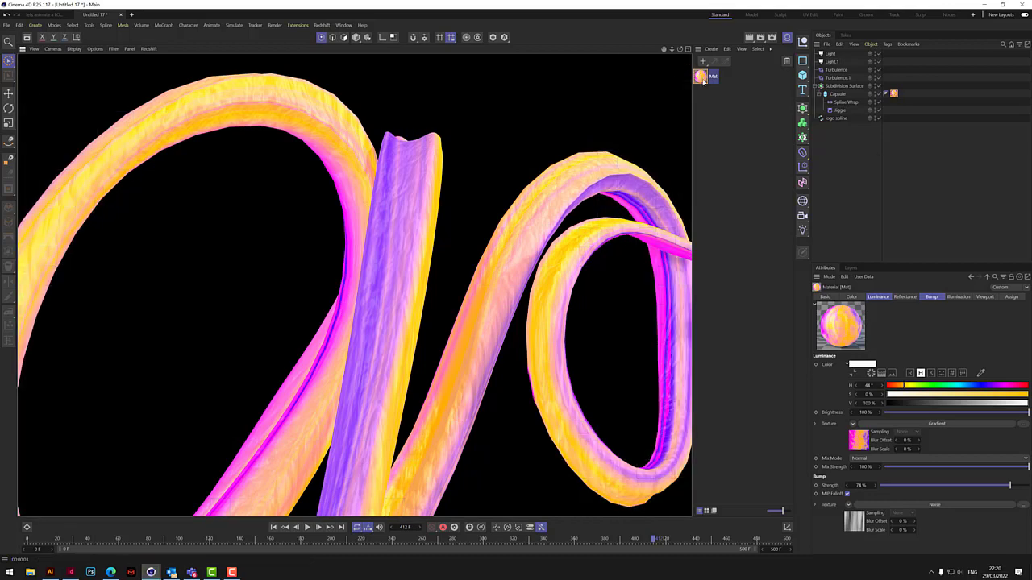
Set the Global Scale of the material's bump Noise shader to 500% and return to the material's settings
{"action": "left_click", "coordinate": [703, 81]}
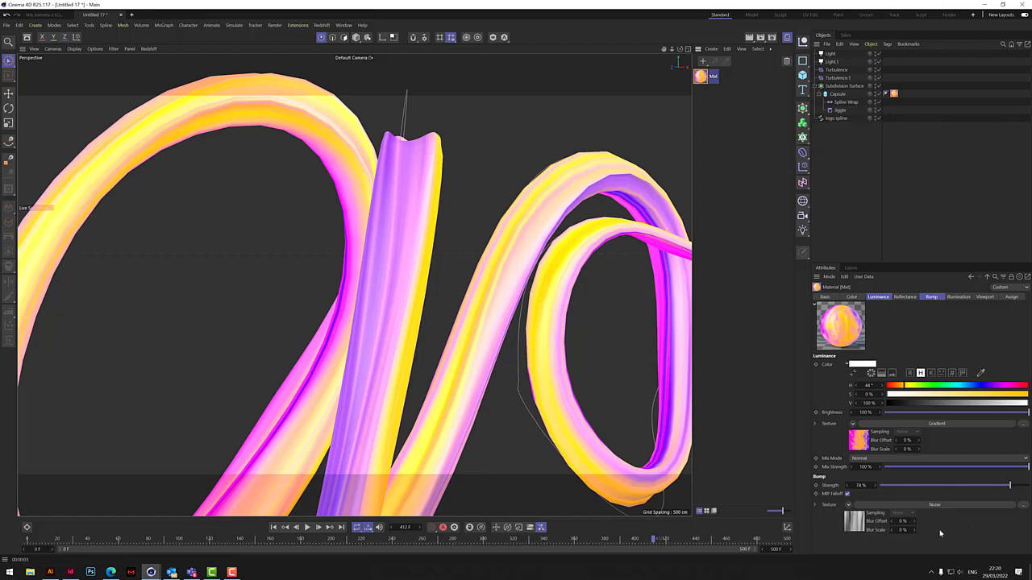
{"action": "left_click", "coordinate": [934, 506]}
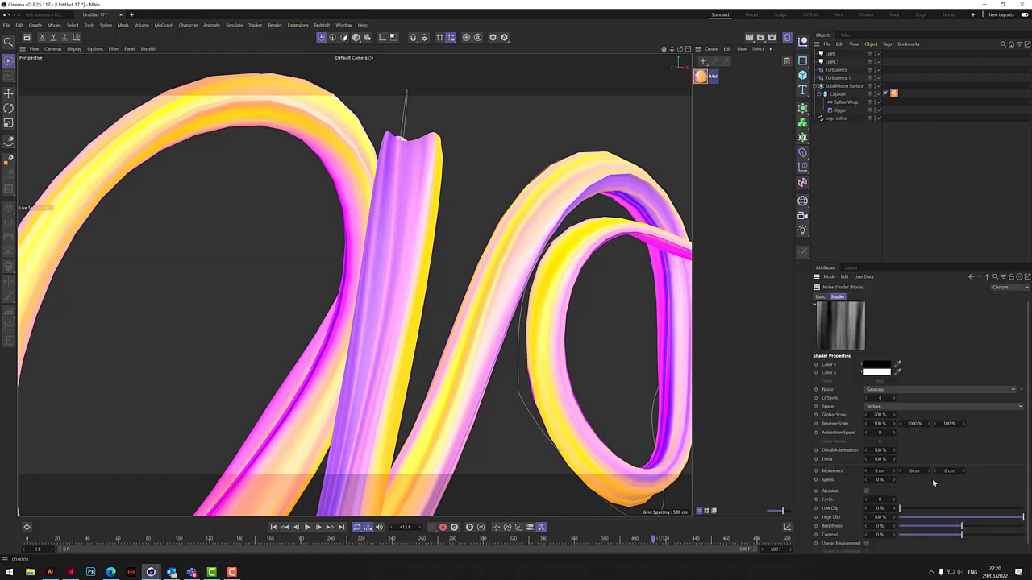
{"action": "left_click", "coordinate": [877, 414]}
{"action": "type", "text": "500"}
{"action": "key", "text": "Return"}
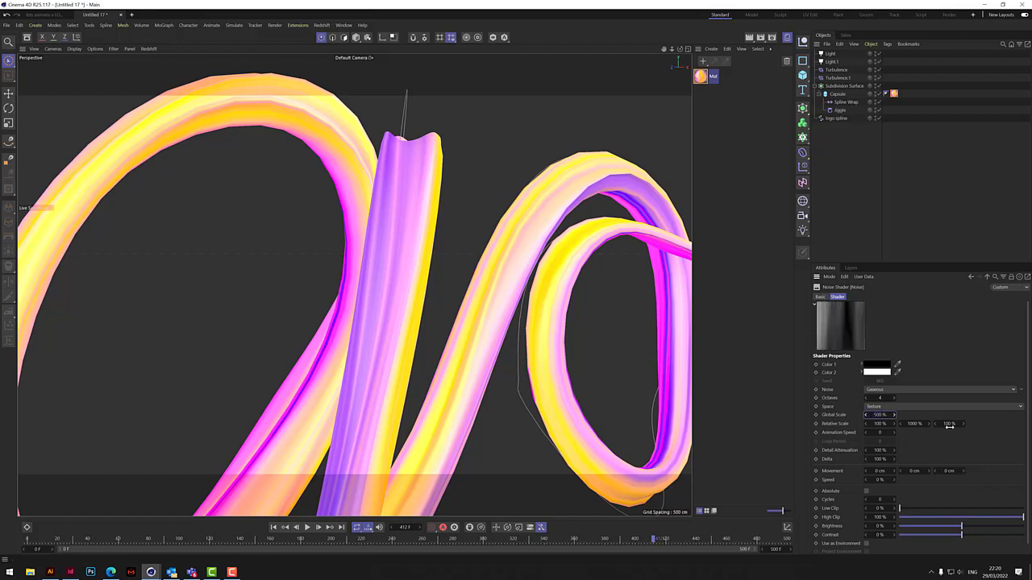
{"action": "left_click", "coordinate": [986, 277]}
{"action": "left_click", "coordinate": [936, 506]}
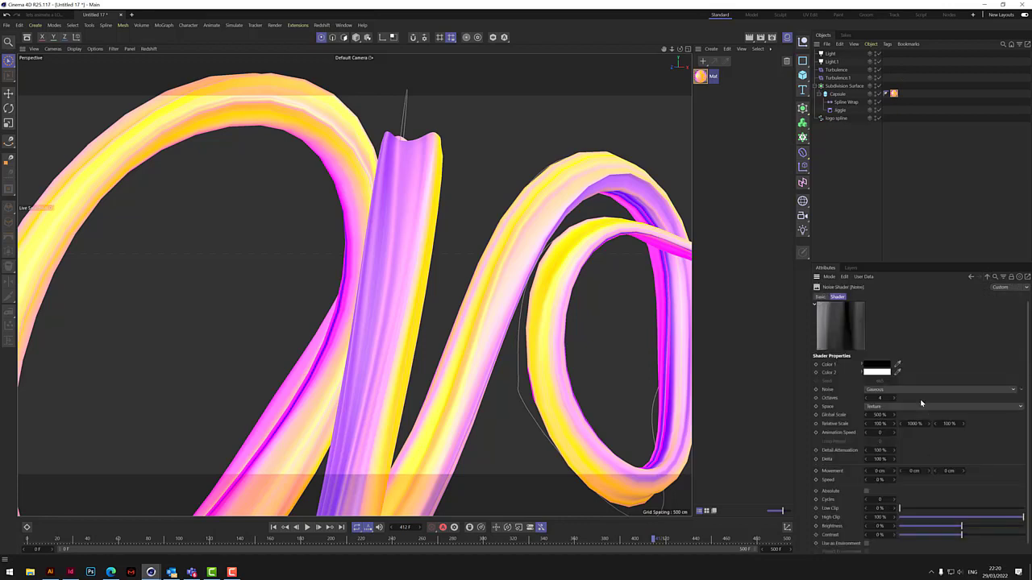
{"action": "left_click", "coordinate": [701, 77]}
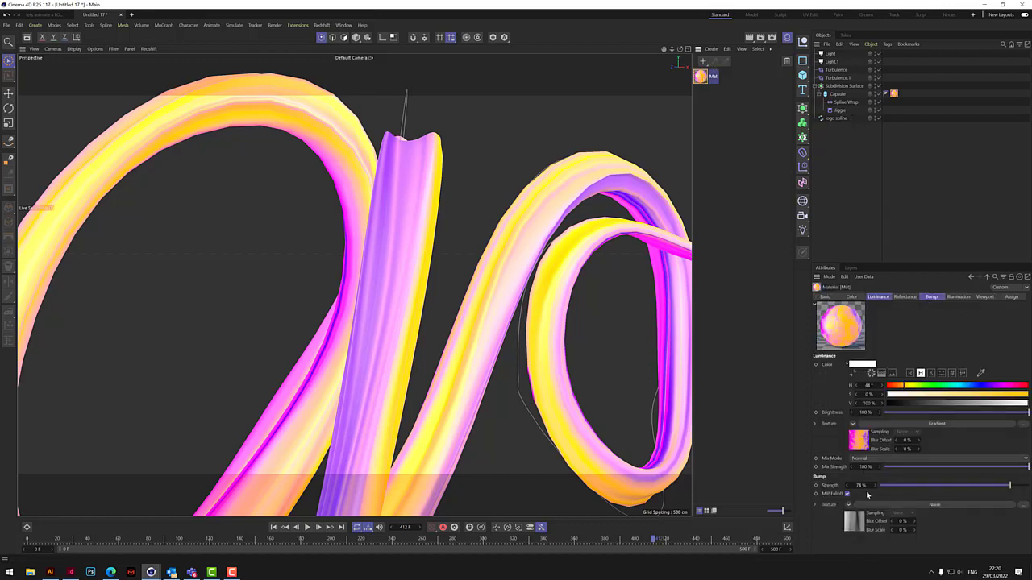
Try a Bump Strength of -5% in a render, raise it to 43% and render the view again
{"action": "left_click_drag", "start_coordinate": [973, 489], "coordinate": [949, 486]}
{"action": "left_click", "coordinate": [749, 38]}
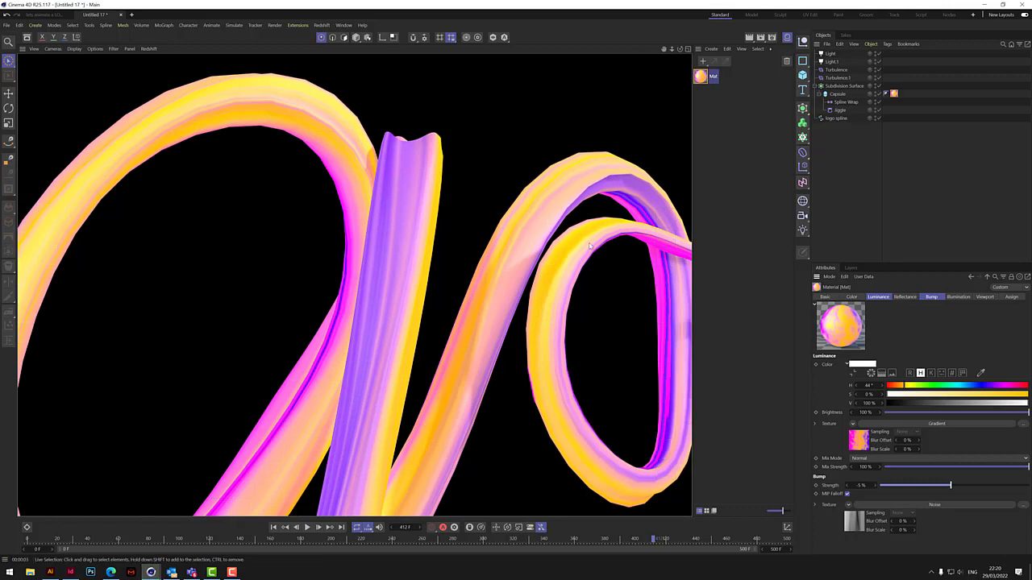
{"action": "left_click_drag", "start_coordinate": [968, 488], "coordinate": [986, 488]}
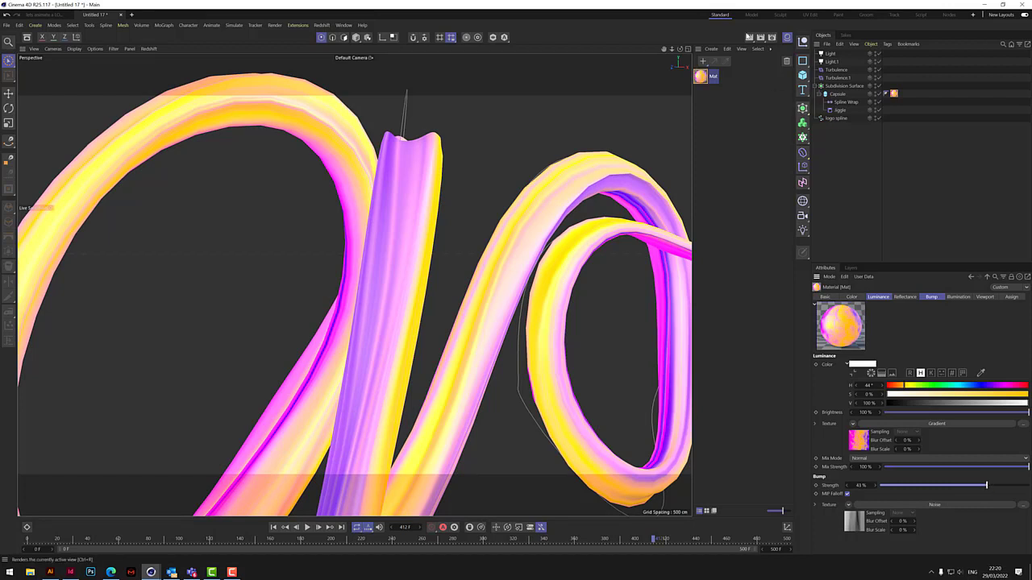
{"action": "left_click", "coordinate": [749, 38]}
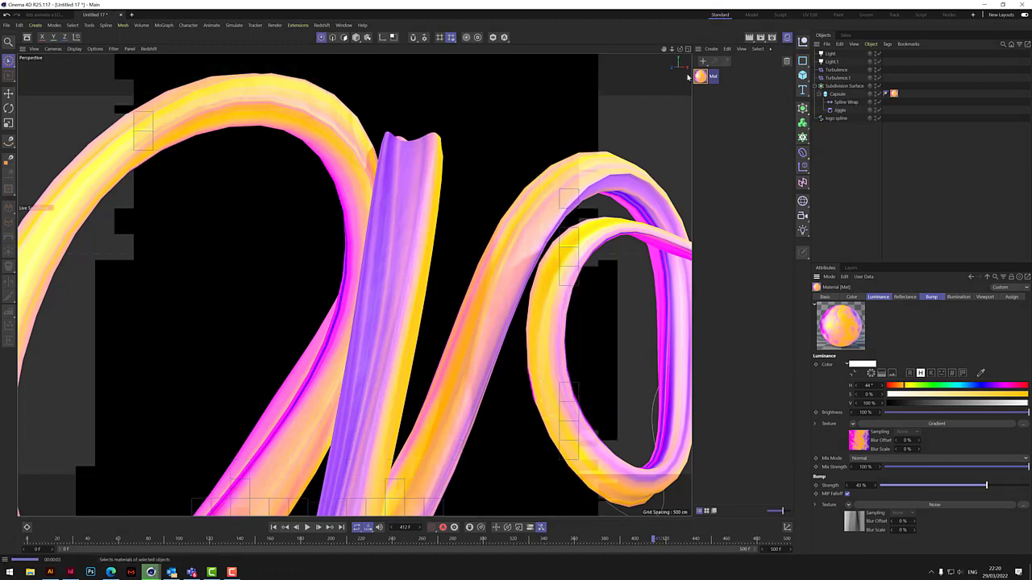
Frame the whole logo, play the animation from the start, stop at frame 341 and render the view
{"action": "scroll", "coordinate": [352, 285], "scroll_direction": "down", "scroll_amount": 3}
{"action": "left_click_drag", "start_coordinate": [671, 50], "coordinate": [617, 49]}
{"action": "left_click_drag", "start_coordinate": [680, 49], "coordinate": [656, 49]}
{"action": "mouse_move", "coordinate": [354, 284]}
{"action": "left_mouse_down", "text": "alt"}
{"action": "mouse_move", "coordinate": [370, 281]}
{"action": "mouse_move", "coordinate": [354, 284]}
{"action": "left_mouse_up", "text": "alt"}
{"action": "middle_click_drag", "start_coordinate": [353, 284], "coordinate": [441, 242], "text": "alt"}
{"action": "left_click_drag", "start_coordinate": [663, 49], "coordinate": [678, 34]}
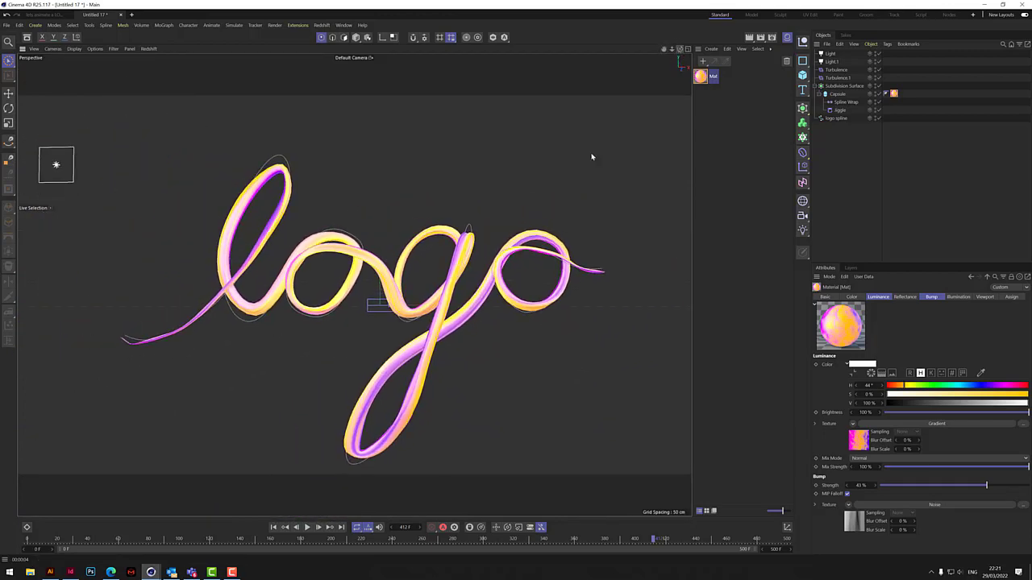
{"action": "left_click", "coordinate": [273, 528]}
{"action": "left_click", "coordinate": [307, 528]}
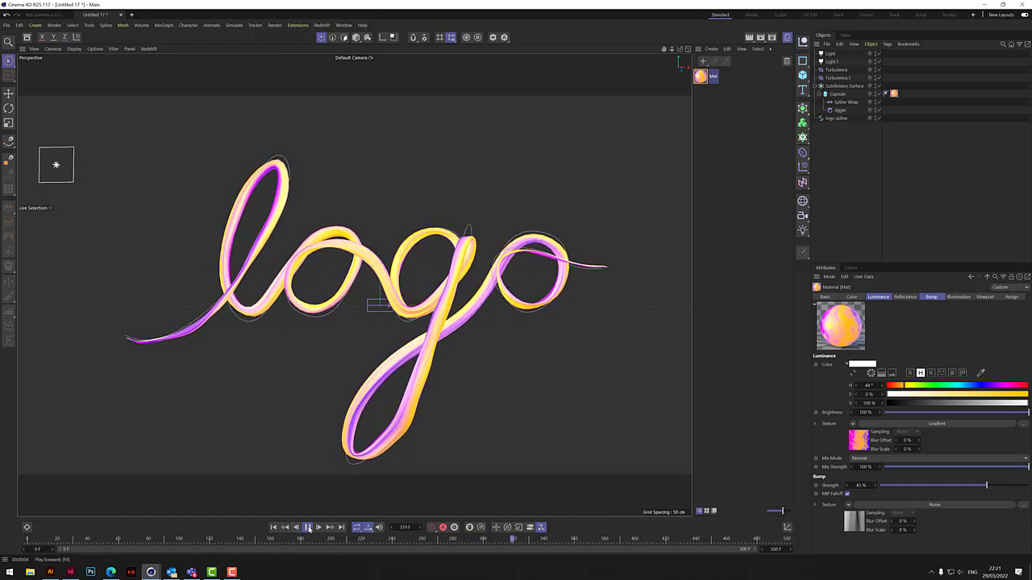
{"action": "left_click", "coordinate": [307, 527]}
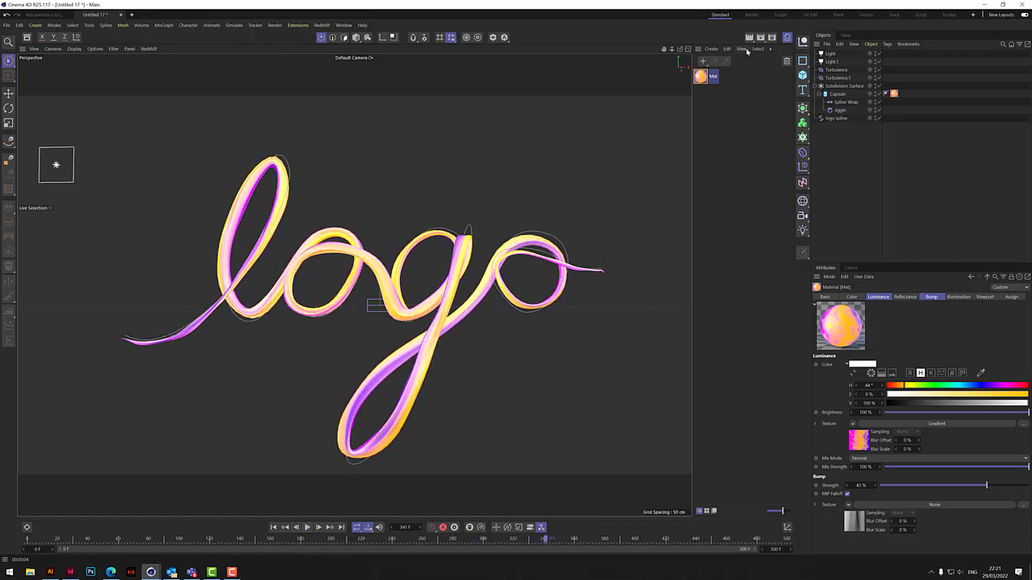
{"action": "left_click", "coordinate": [749, 37]}
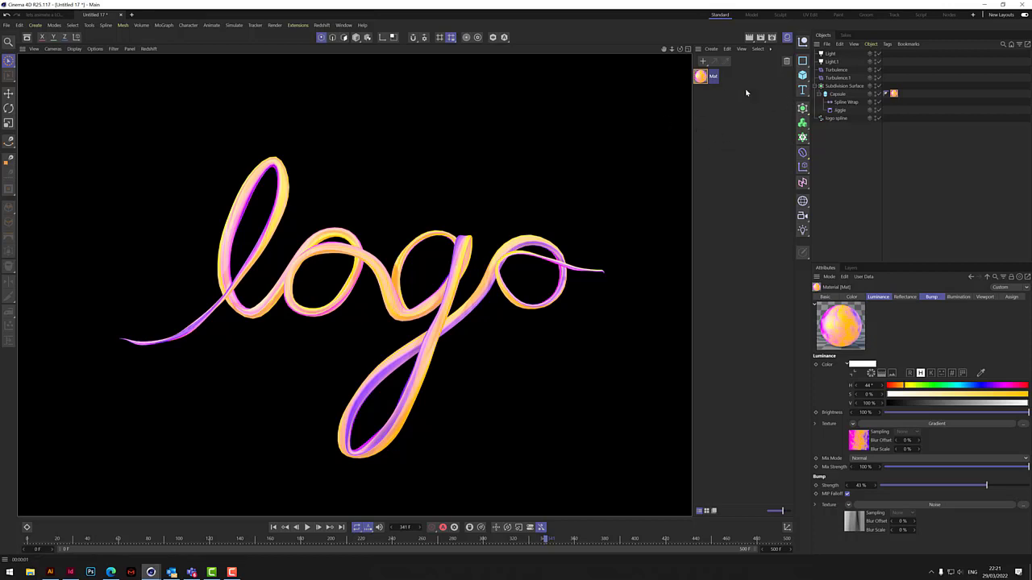
Change the material's Default Specular layer to Beckmann with Reflection Strength 7%, Specular Strength 100% and Bump Strength 59%
{"action": "left_click", "coordinate": [905, 298]}
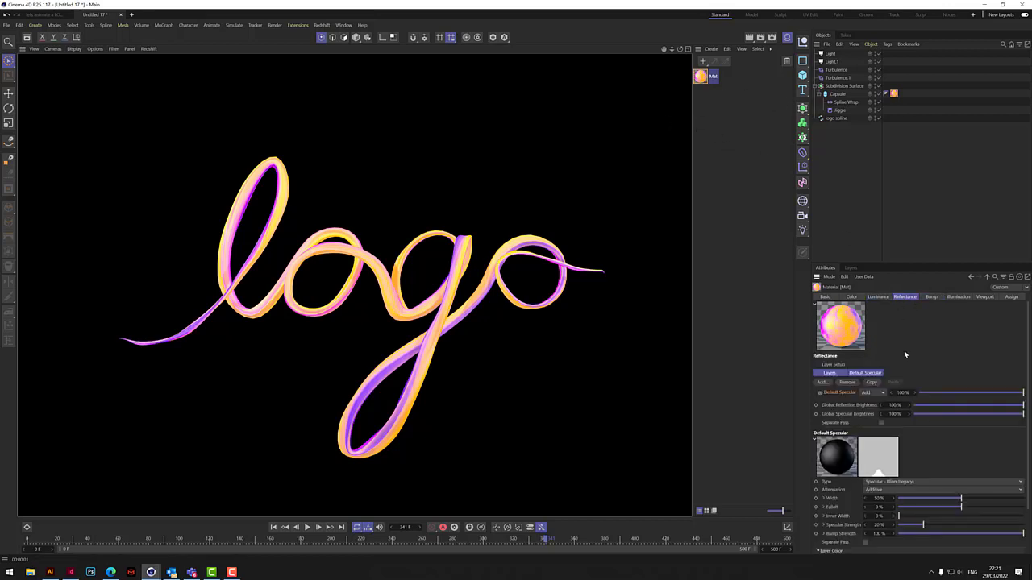
{"action": "left_click", "coordinate": [881, 482]}
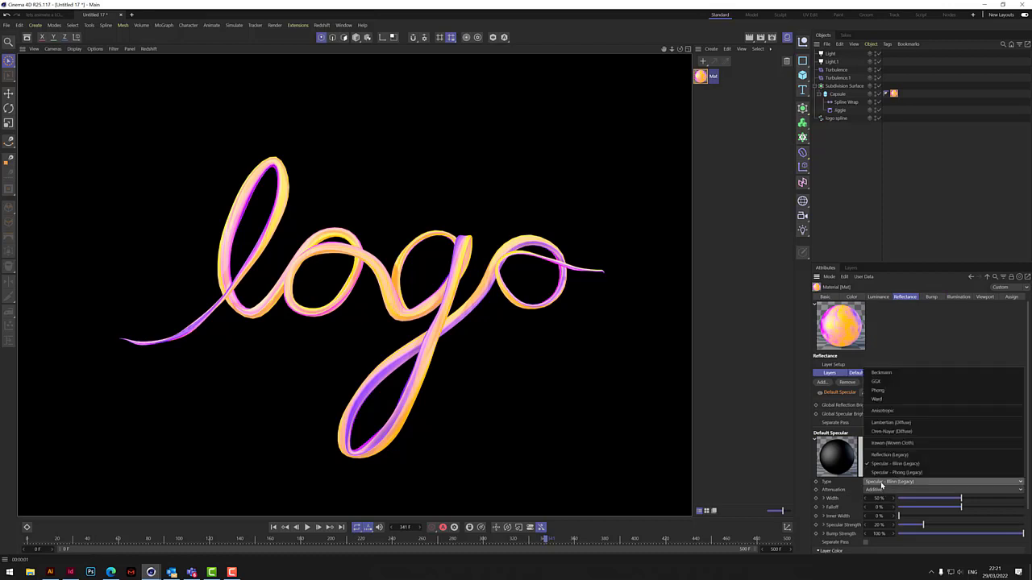
{"action": "left_click", "coordinate": [881, 372]}
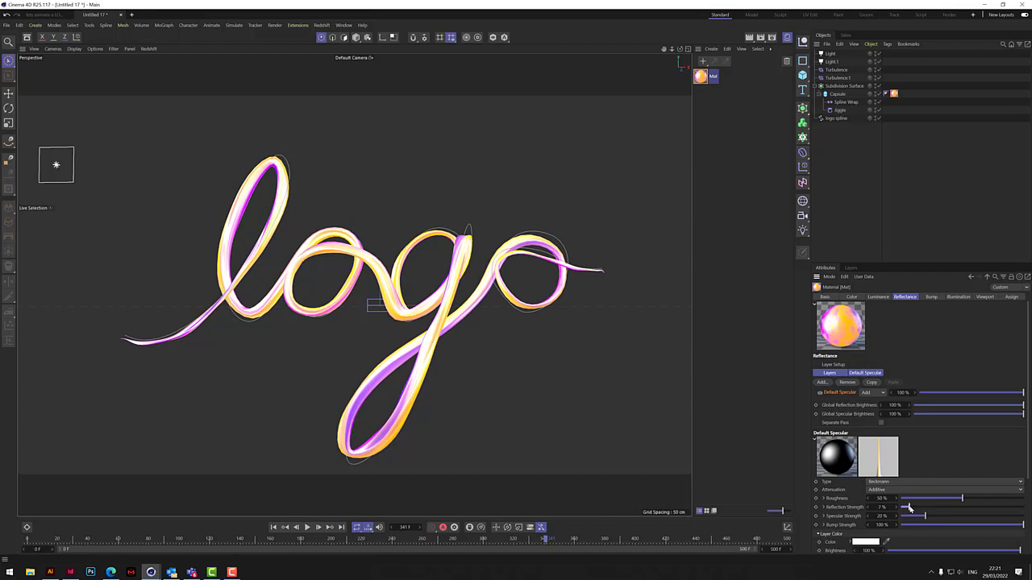
{"action": "left_click", "coordinate": [909, 507]}
{"action": "left_click_drag", "start_coordinate": [925, 516], "coordinate": [1022, 516]}
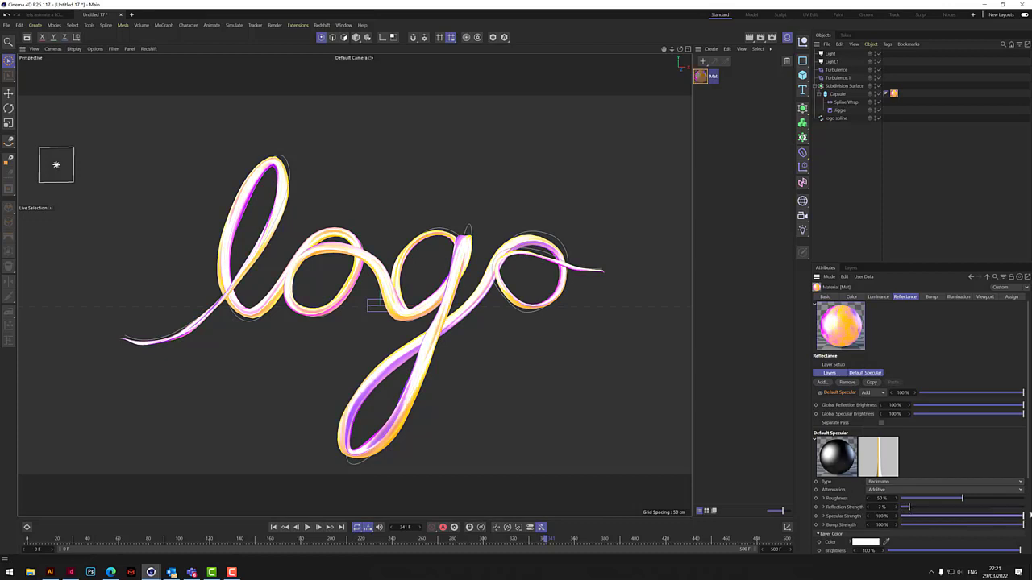
{"action": "left_click_drag", "start_coordinate": [949, 525], "coordinate": [972, 525]}
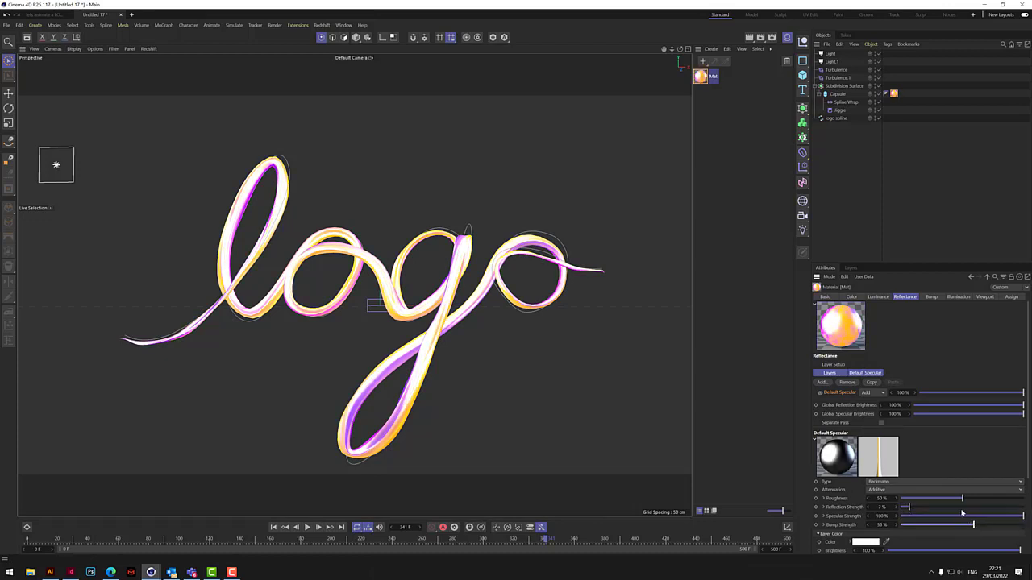
Set the Default Specular layer's colour to golden yellow, RGB 255, 190, 3
{"action": "scroll", "coordinate": [1020, 478], "scroll_direction": "down", "scroll_amount": 2}
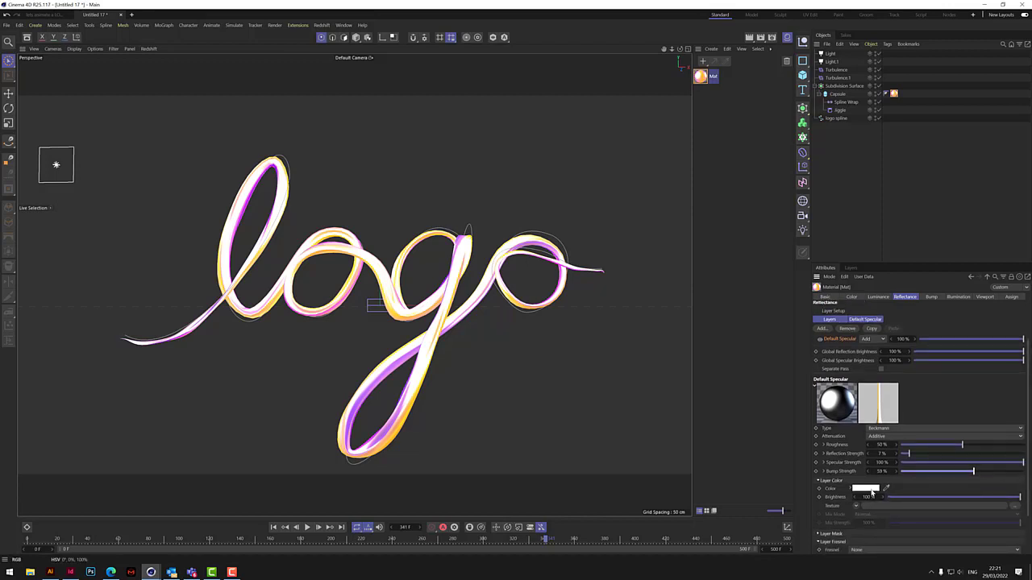
{"action": "left_click", "coordinate": [871, 492]}
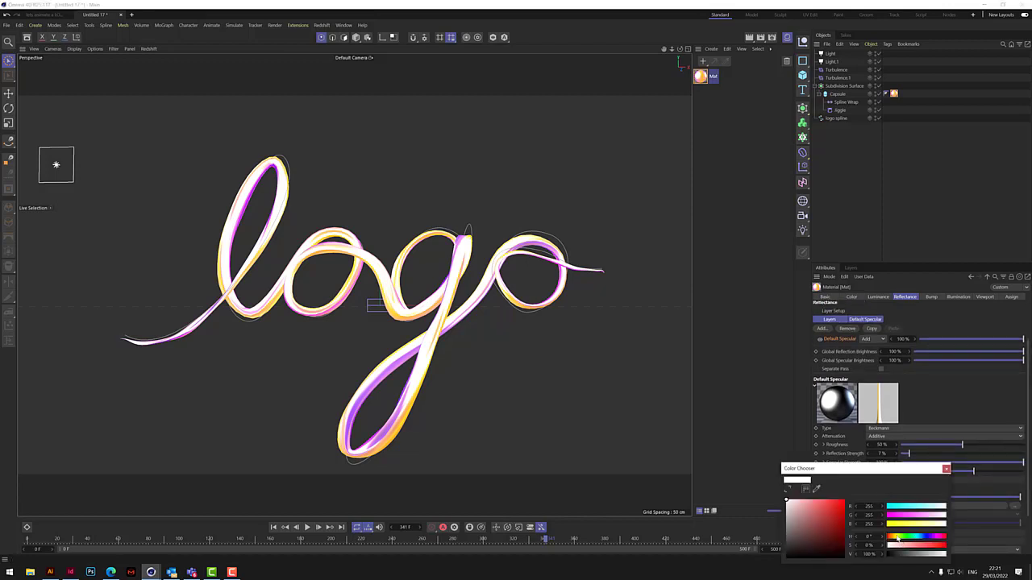
{"action": "left_click_drag", "start_coordinate": [898, 538], "coordinate": [947, 550]}
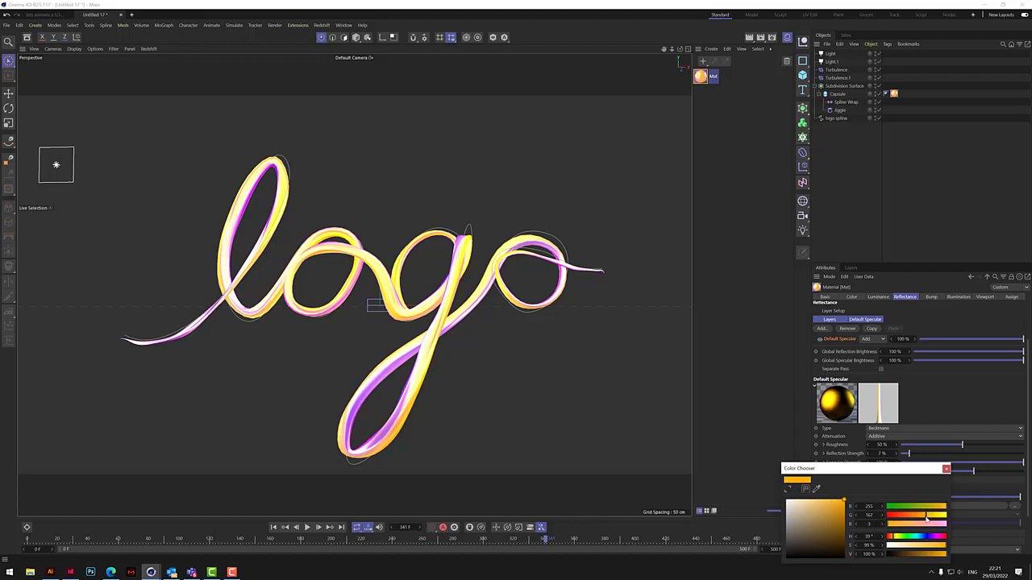
{"action": "left_click_drag", "start_coordinate": [925, 515], "coordinate": [931, 519]}
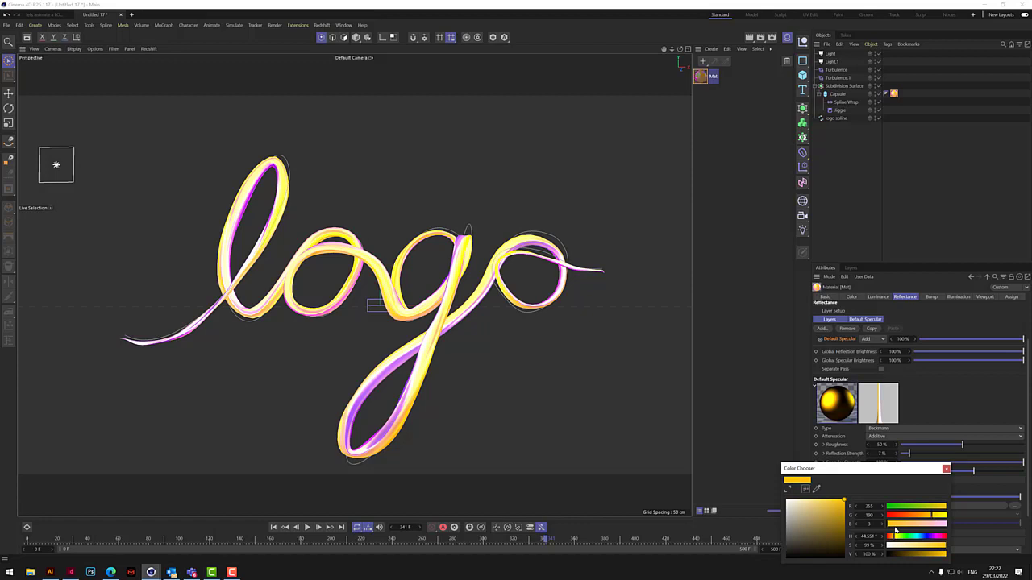
{"action": "left_click", "coordinate": [945, 468]}
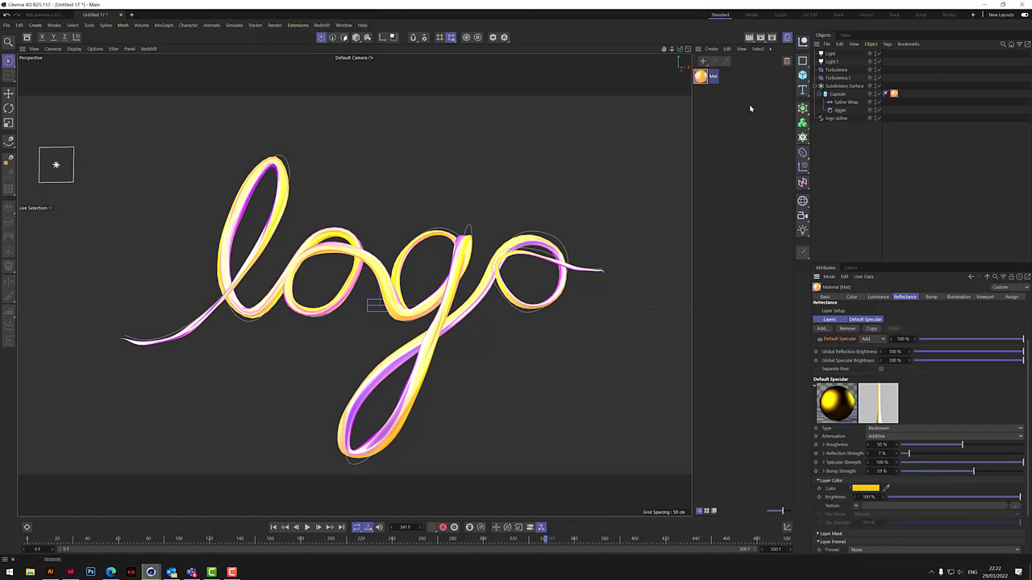
Render the whole logo and a close-up of its middle letters to check the yellow reflectance
{"action": "key", "text": "ctrl+r"}
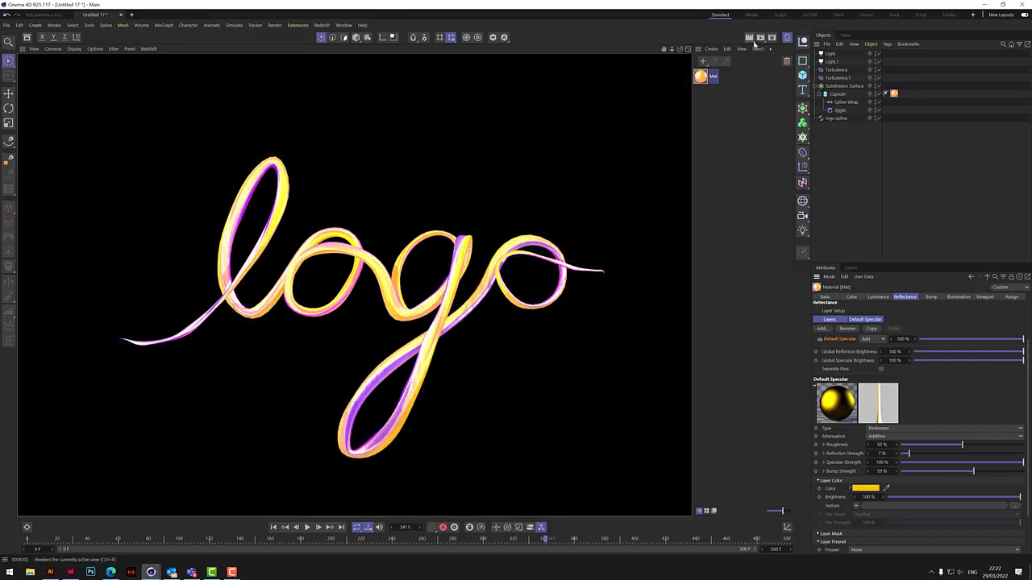
{"action": "left_click_drag", "start_coordinate": [671, 51], "coordinate": [648, 59]}
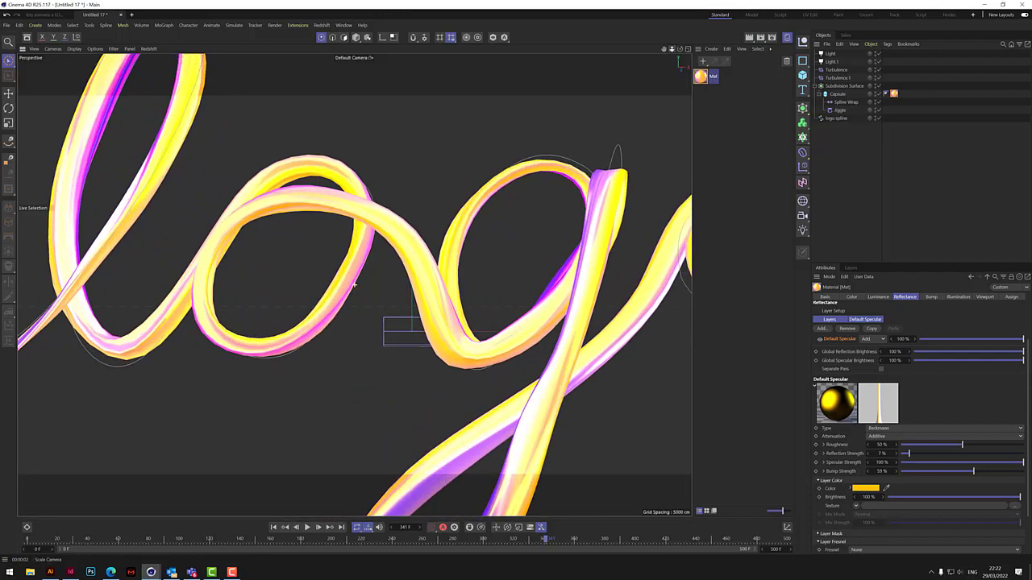
{"action": "left_click", "coordinate": [752, 41]}
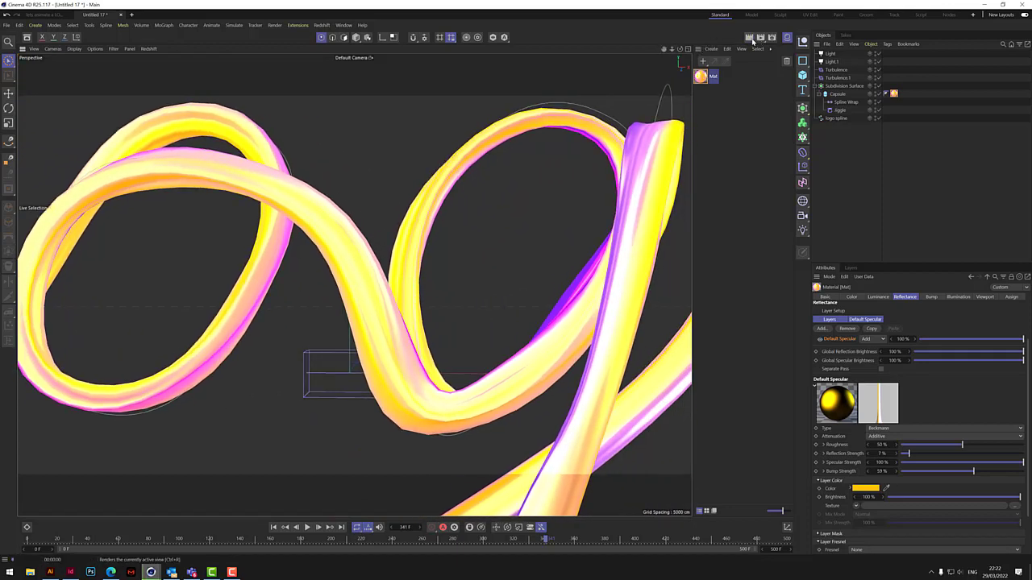